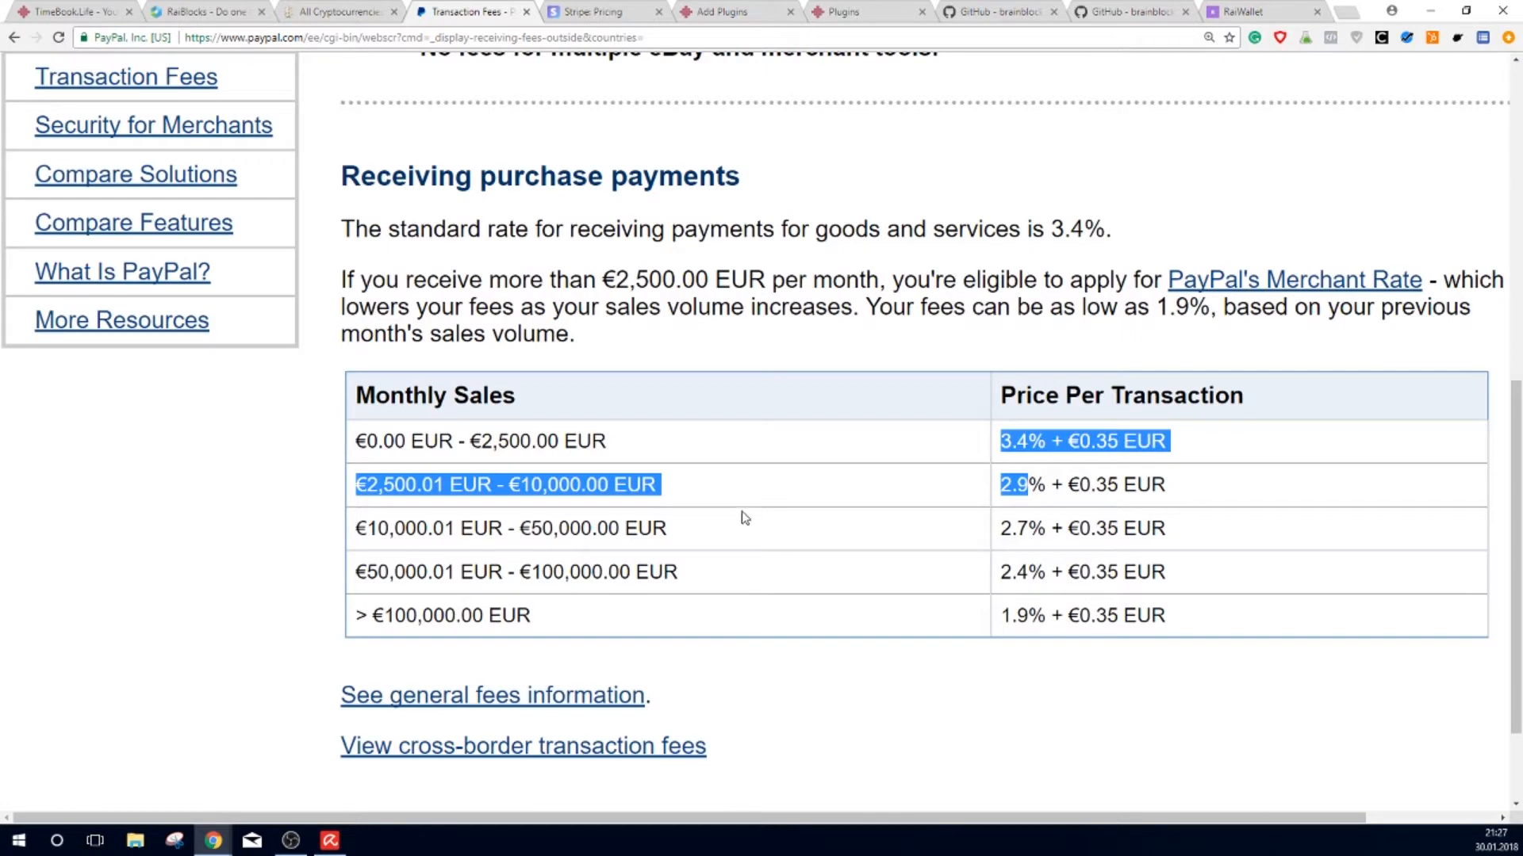
Step: Leave PayPal's fee table and bring up Stripe's pricing page with its 2.9% + 30¢ rate
{"action": "left_click", "coordinate": [831, 519]}
{"action": "left_click", "coordinate": [604, 11]}
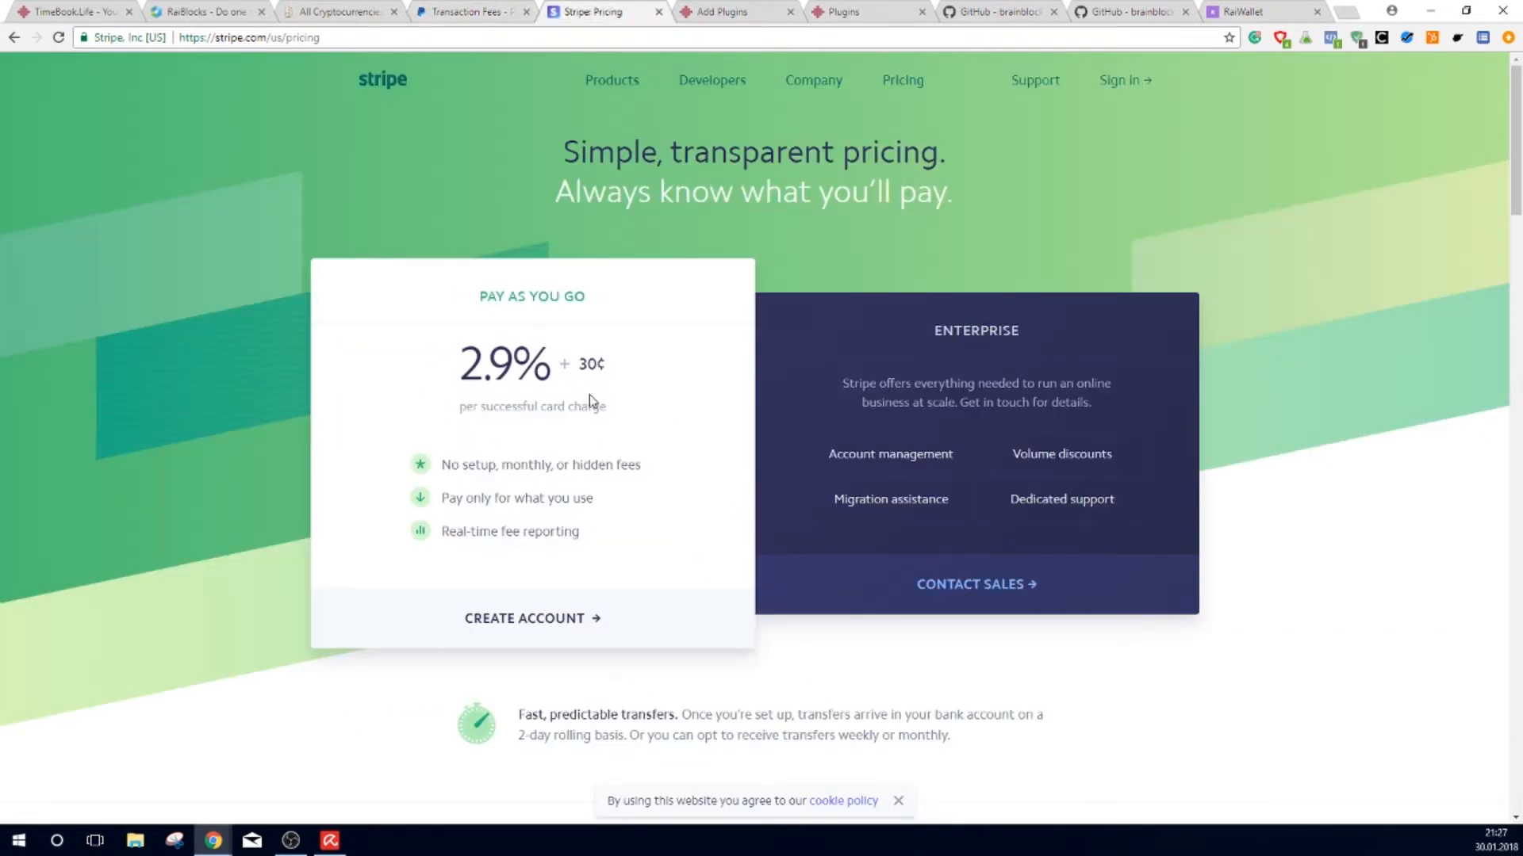
Step: Highlight Stripe's 2.9% card rate and 30¢ per-charge fee, then switch to CoinMarketCap's list
{"action": "double_click", "coordinate": [591, 365]}
{"action": "left_click_drag", "start_coordinate": [458, 367], "coordinate": [544, 391]}
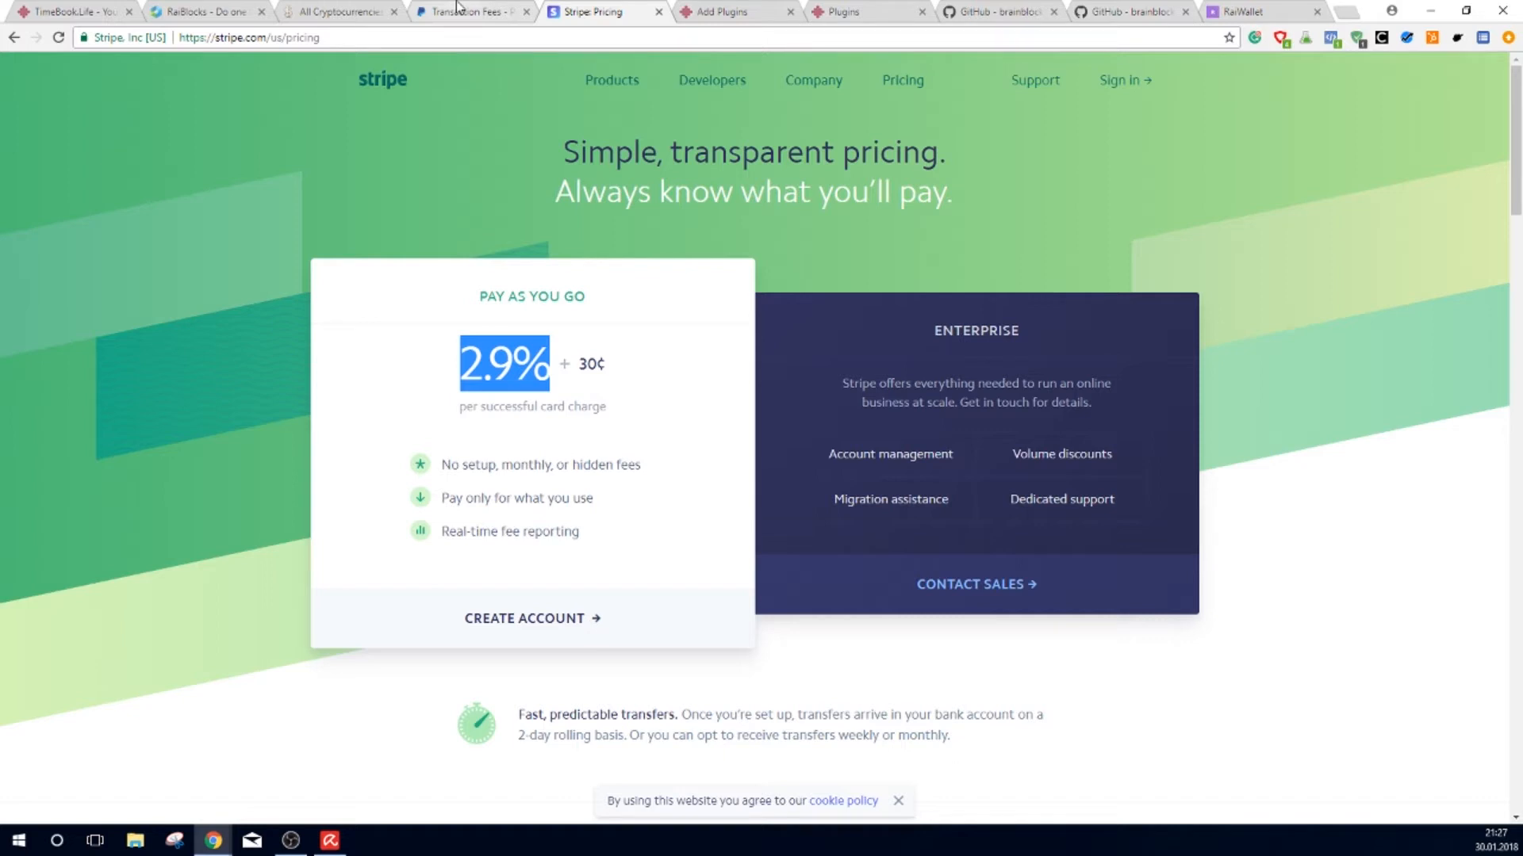
{"action": "left_click", "coordinate": [628, 369]}
{"action": "left_click_drag", "start_coordinate": [629, 369], "coordinate": [482, 367]}
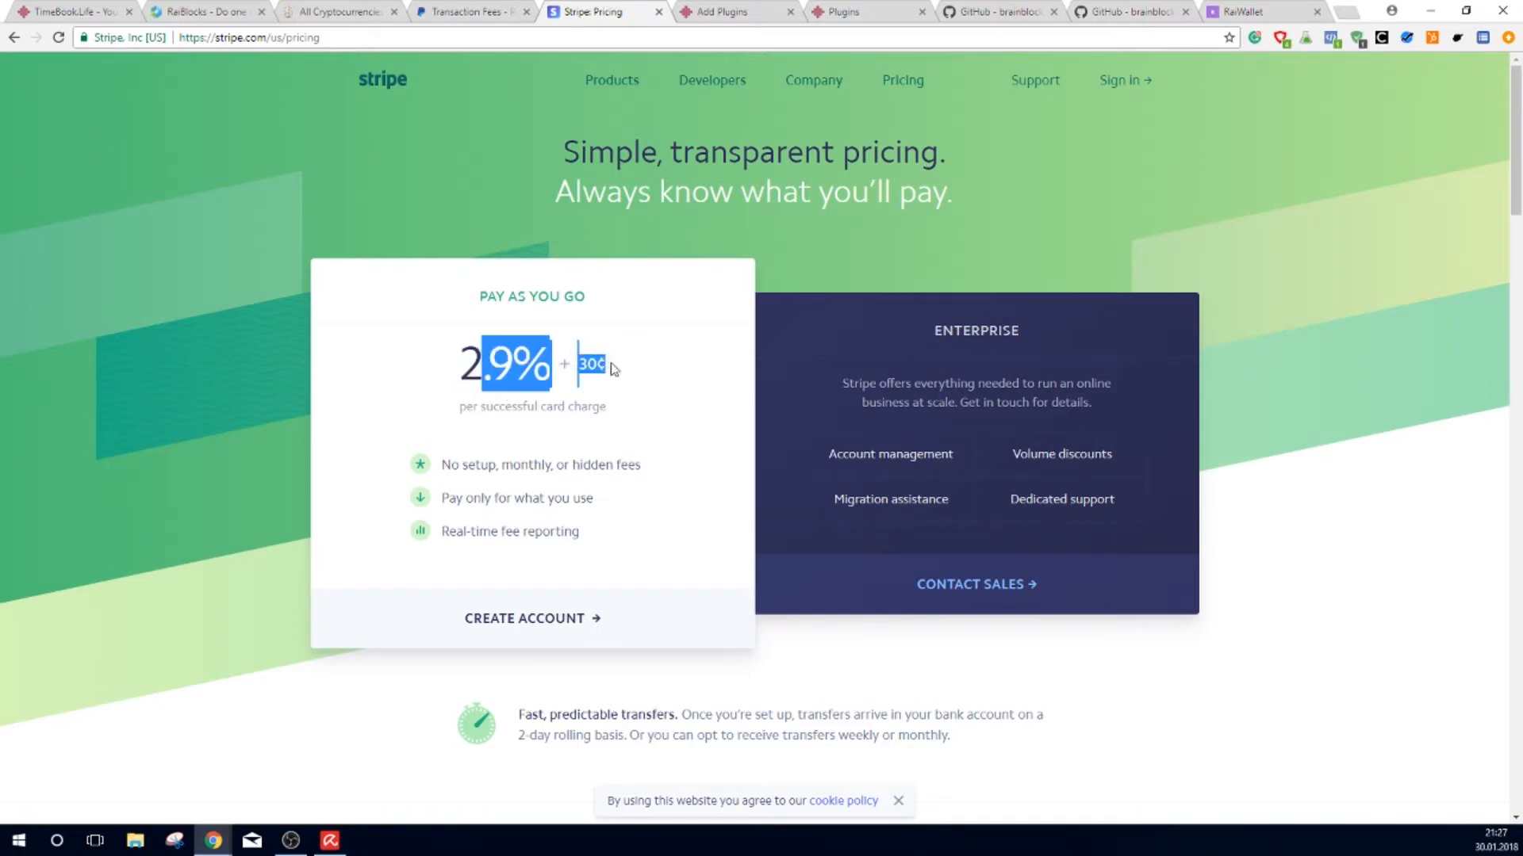
{"action": "left_click_drag", "start_coordinate": [613, 371], "coordinate": [489, 365]}
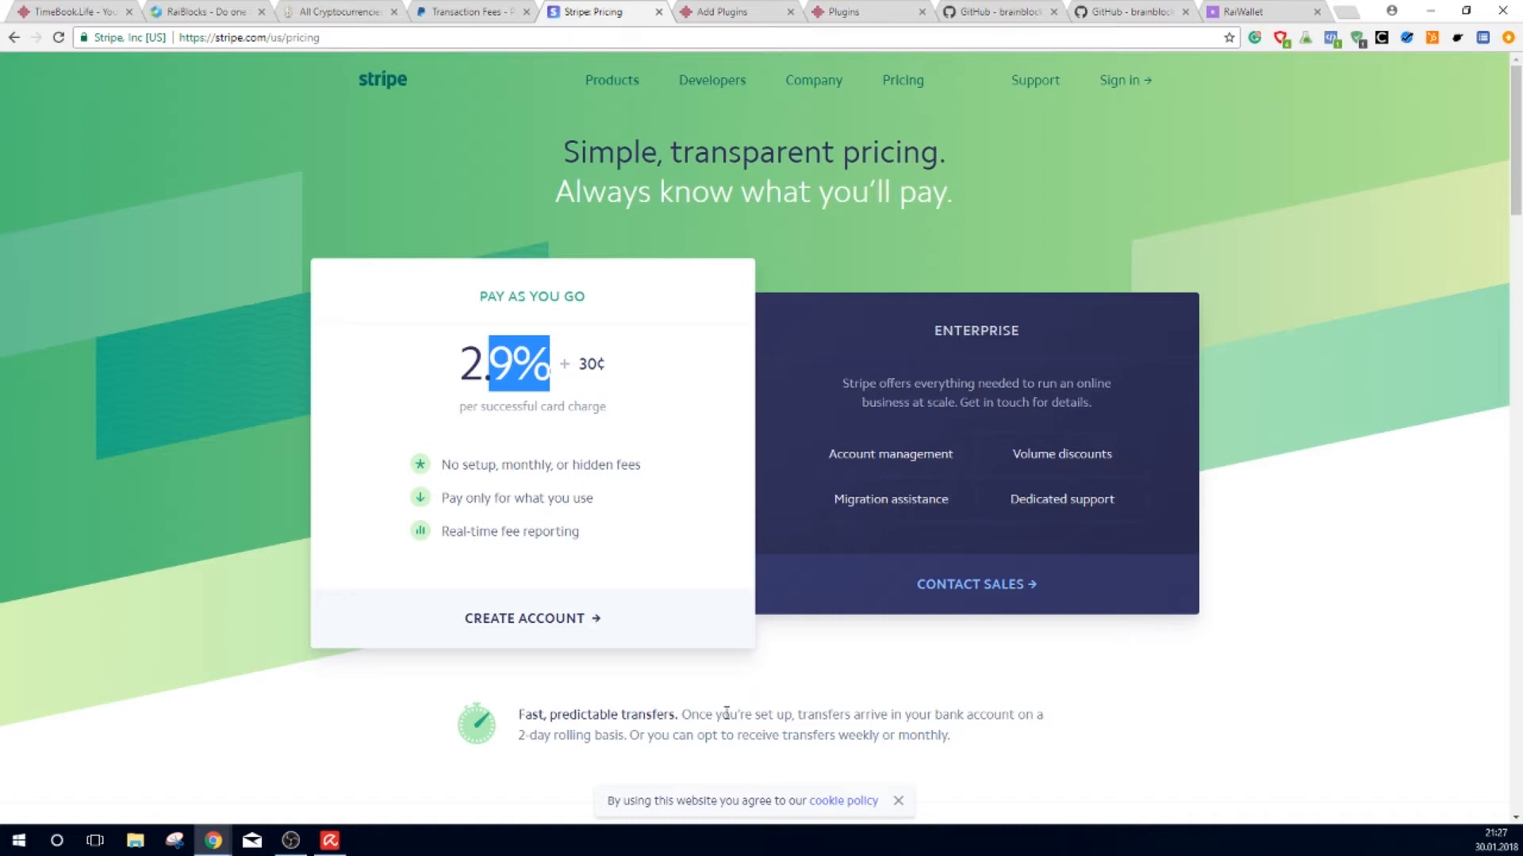
{"action": "left_click", "coordinate": [341, 12]}
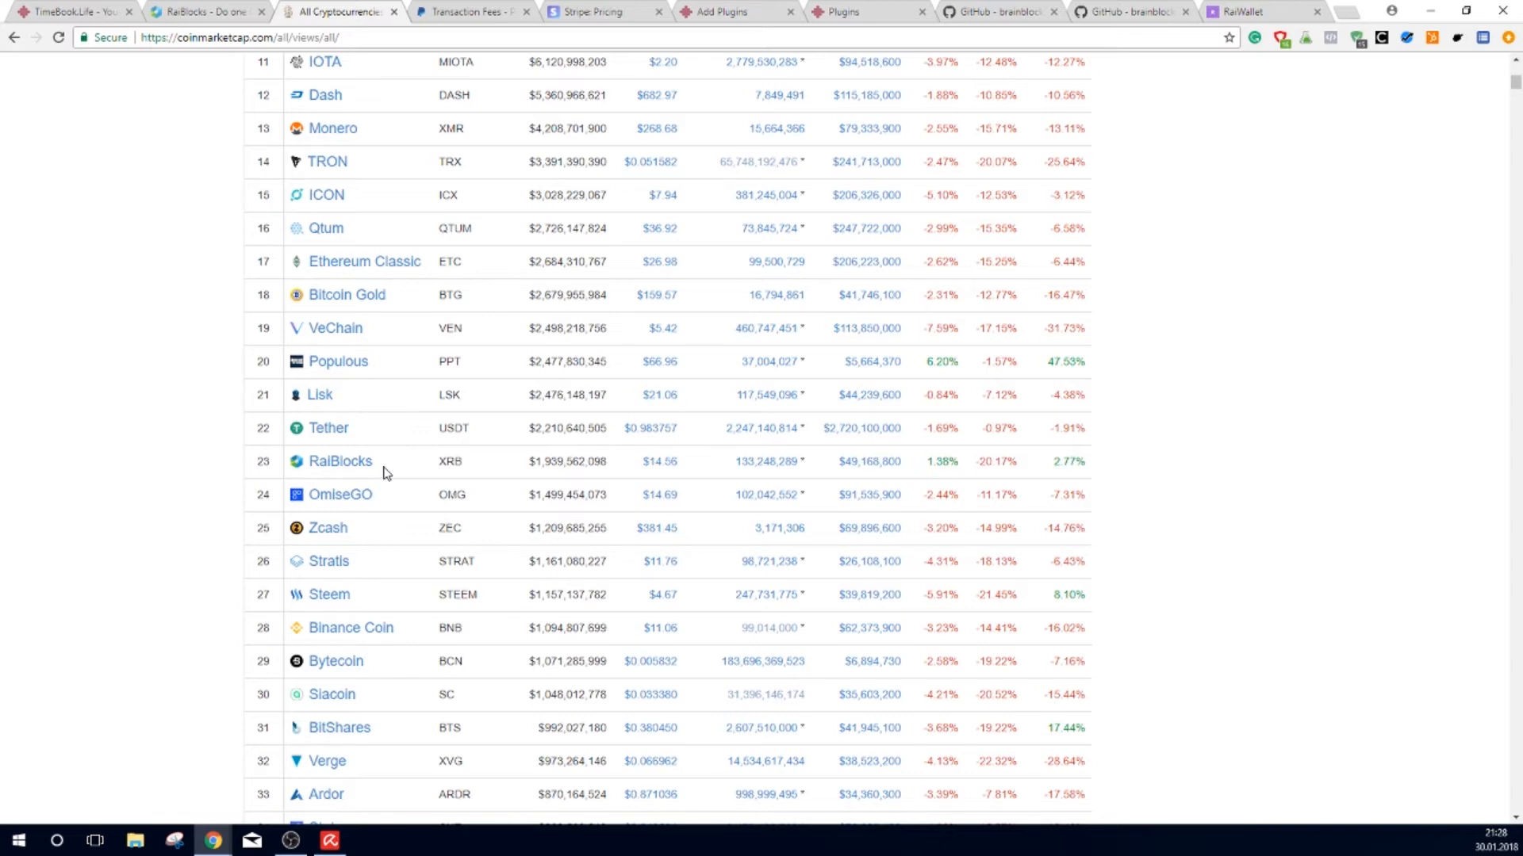
Step: Scroll CoinMarketCap's table to RaiBlocks (XRB), ranked 23rd at $14.56
{"action": "scroll", "coordinate": [428, 206], "scroll_direction": "up", "scroll_amount": 8}
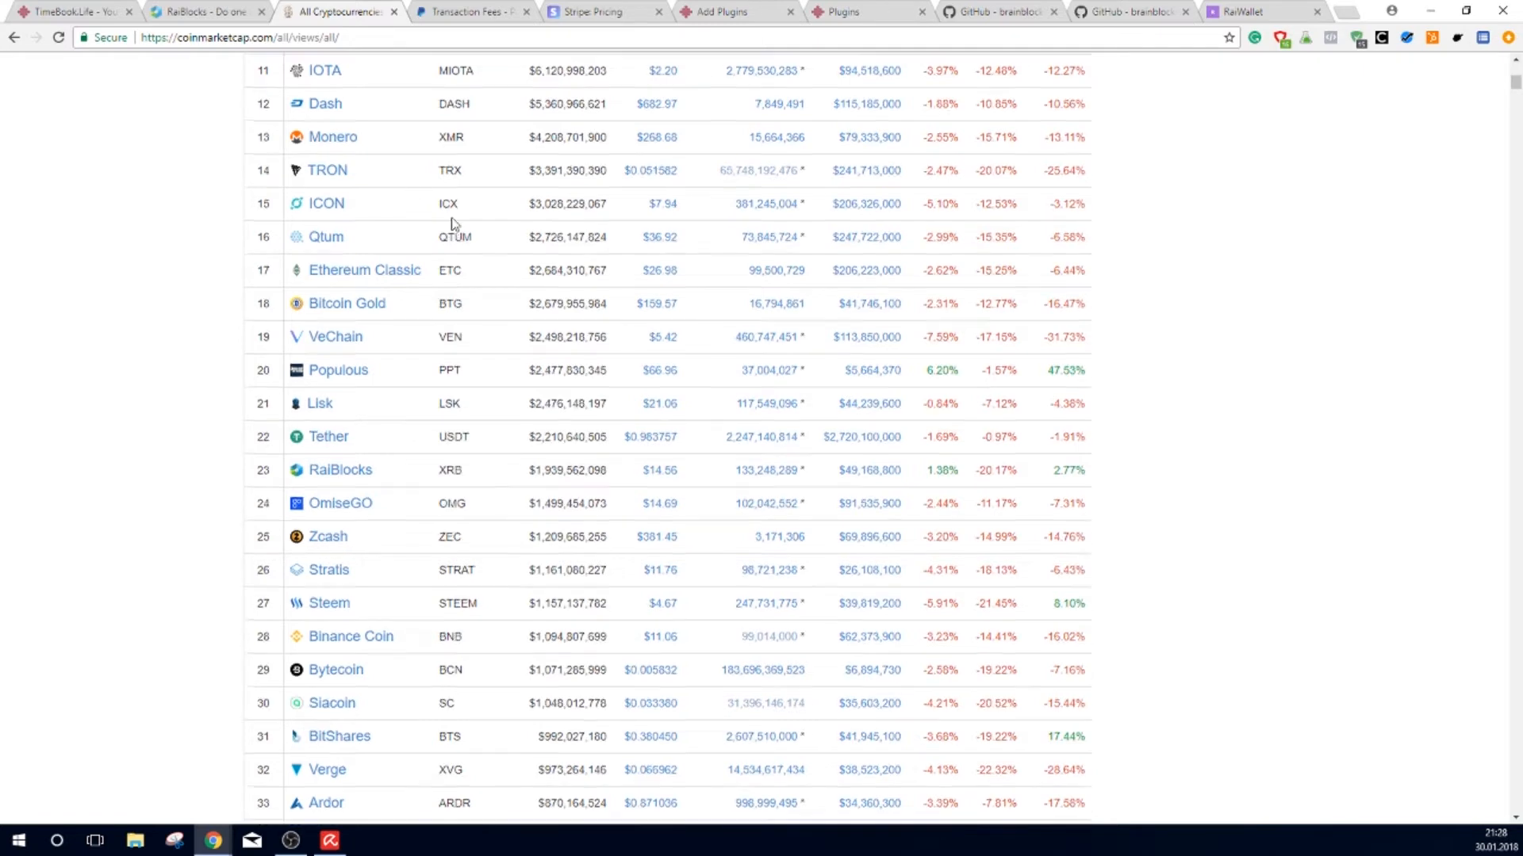
{"action": "scroll", "coordinate": [309, 361], "scroll_direction": "down", "scroll_amount": 12}
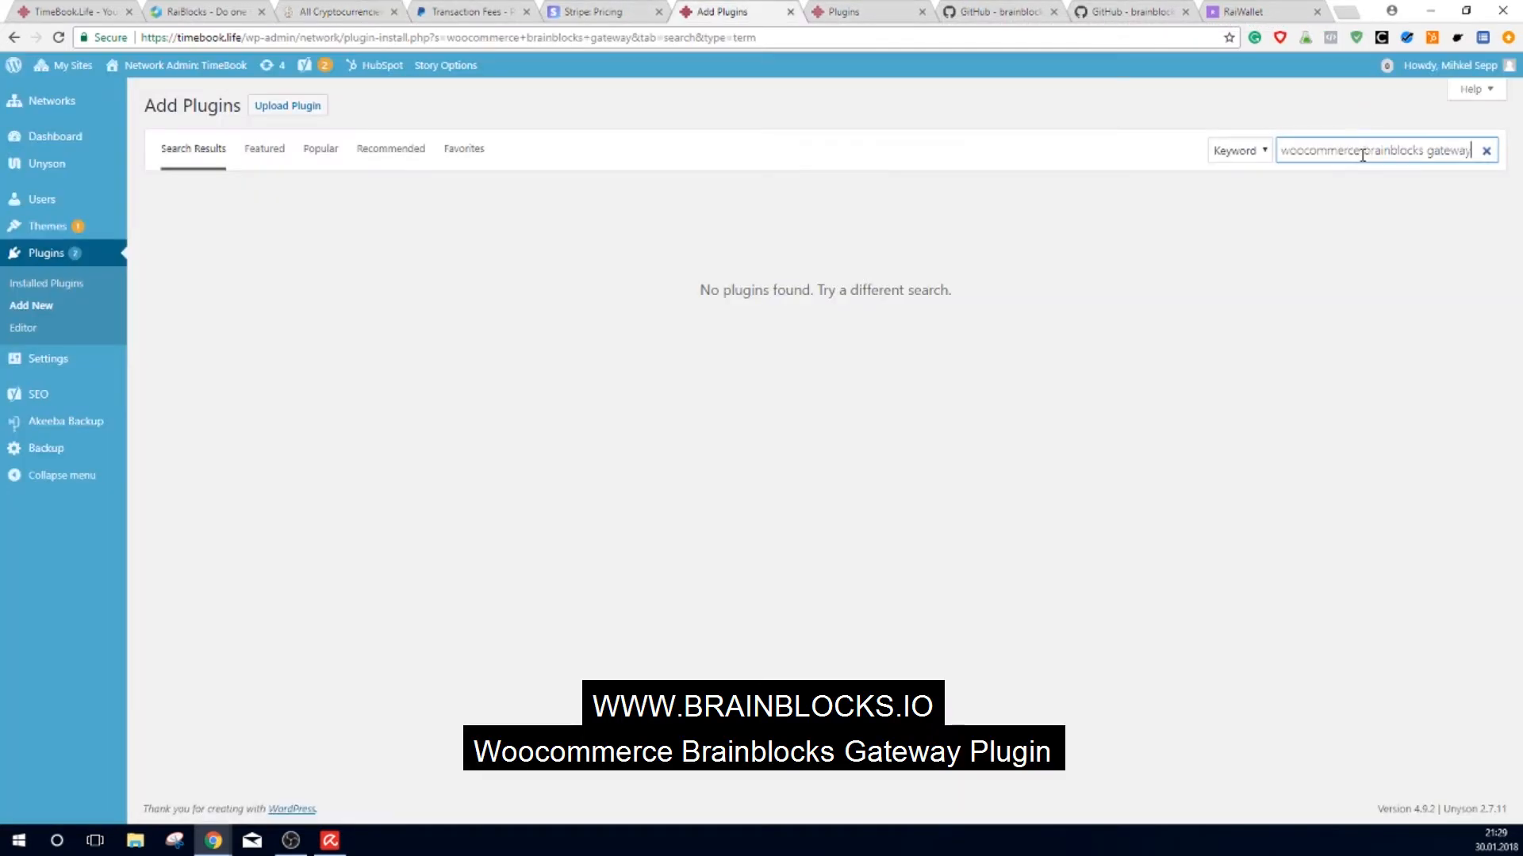
Step: Confirm the 'woocommerce brainblocks gateway' plugin search finds nothing, then go to the GitHub repository
{"action": "mouse_move", "coordinate": [1495, 839]}
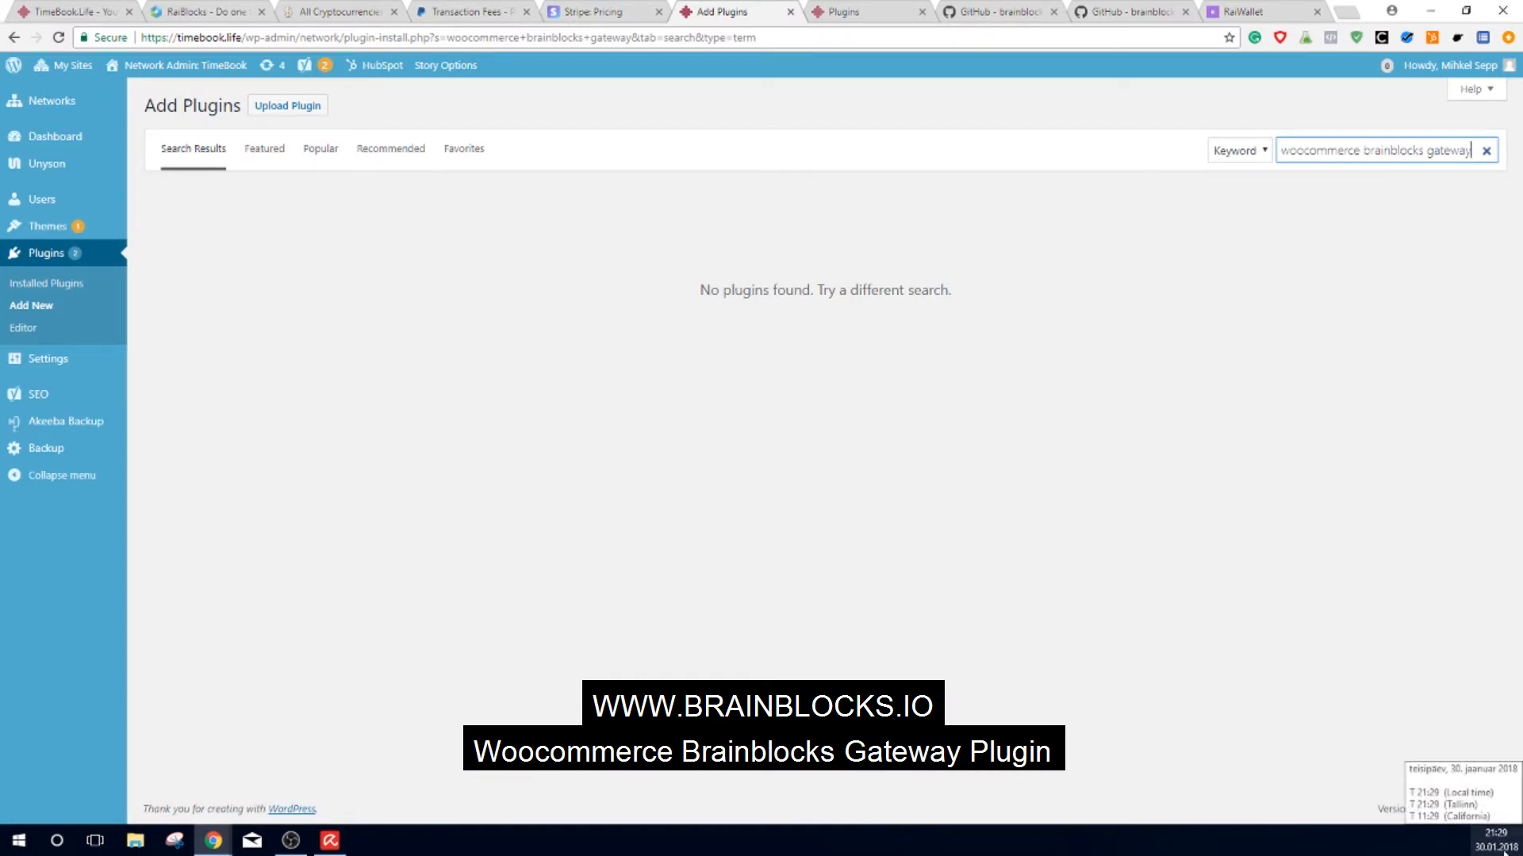
{"action": "left_click", "coordinate": [1303, 151]}
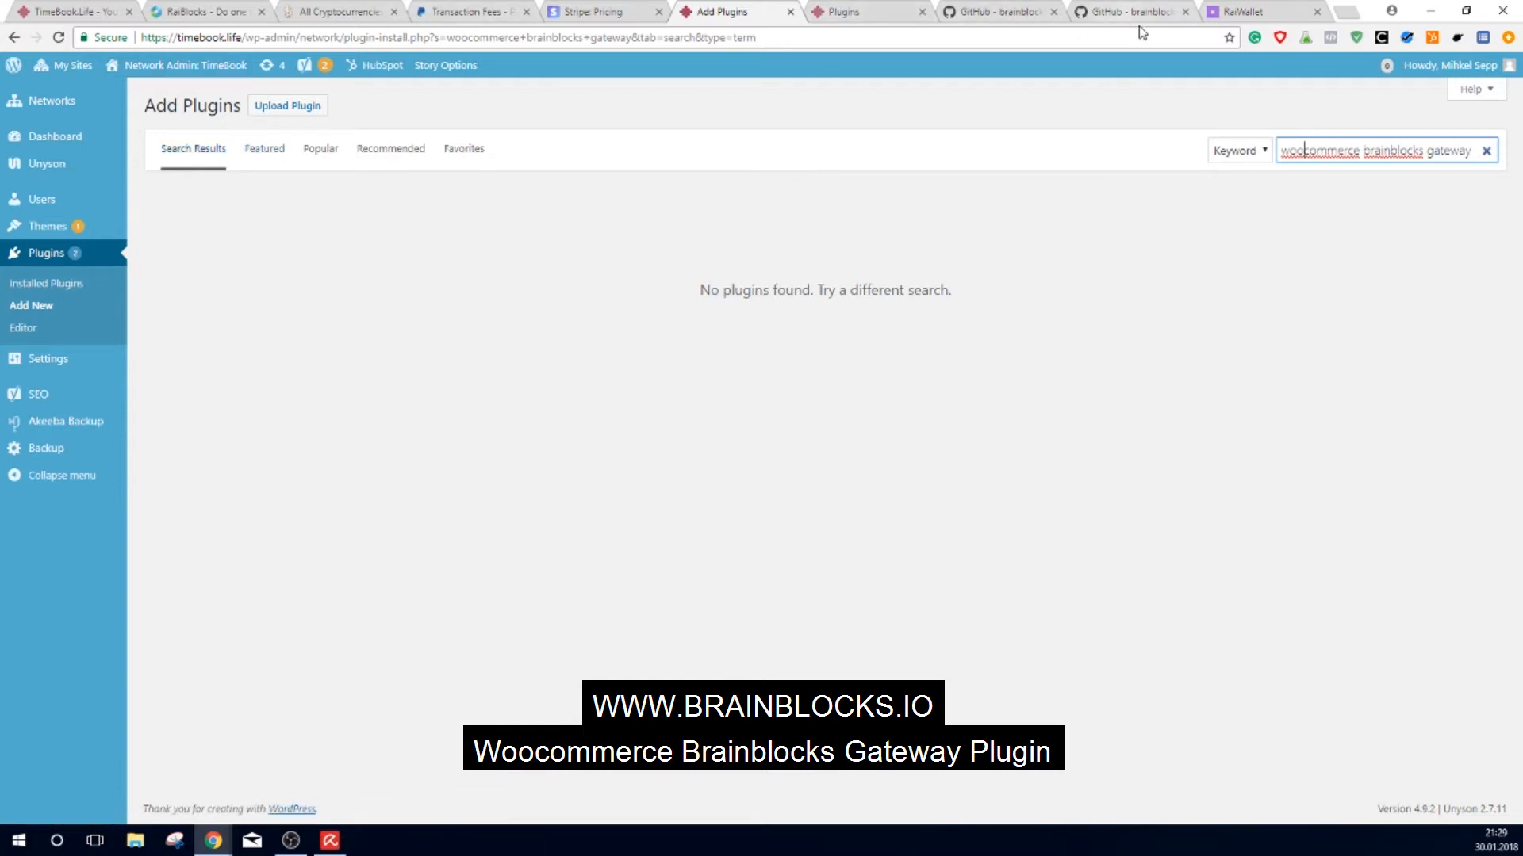
{"action": "left_click", "coordinate": [991, 10]}
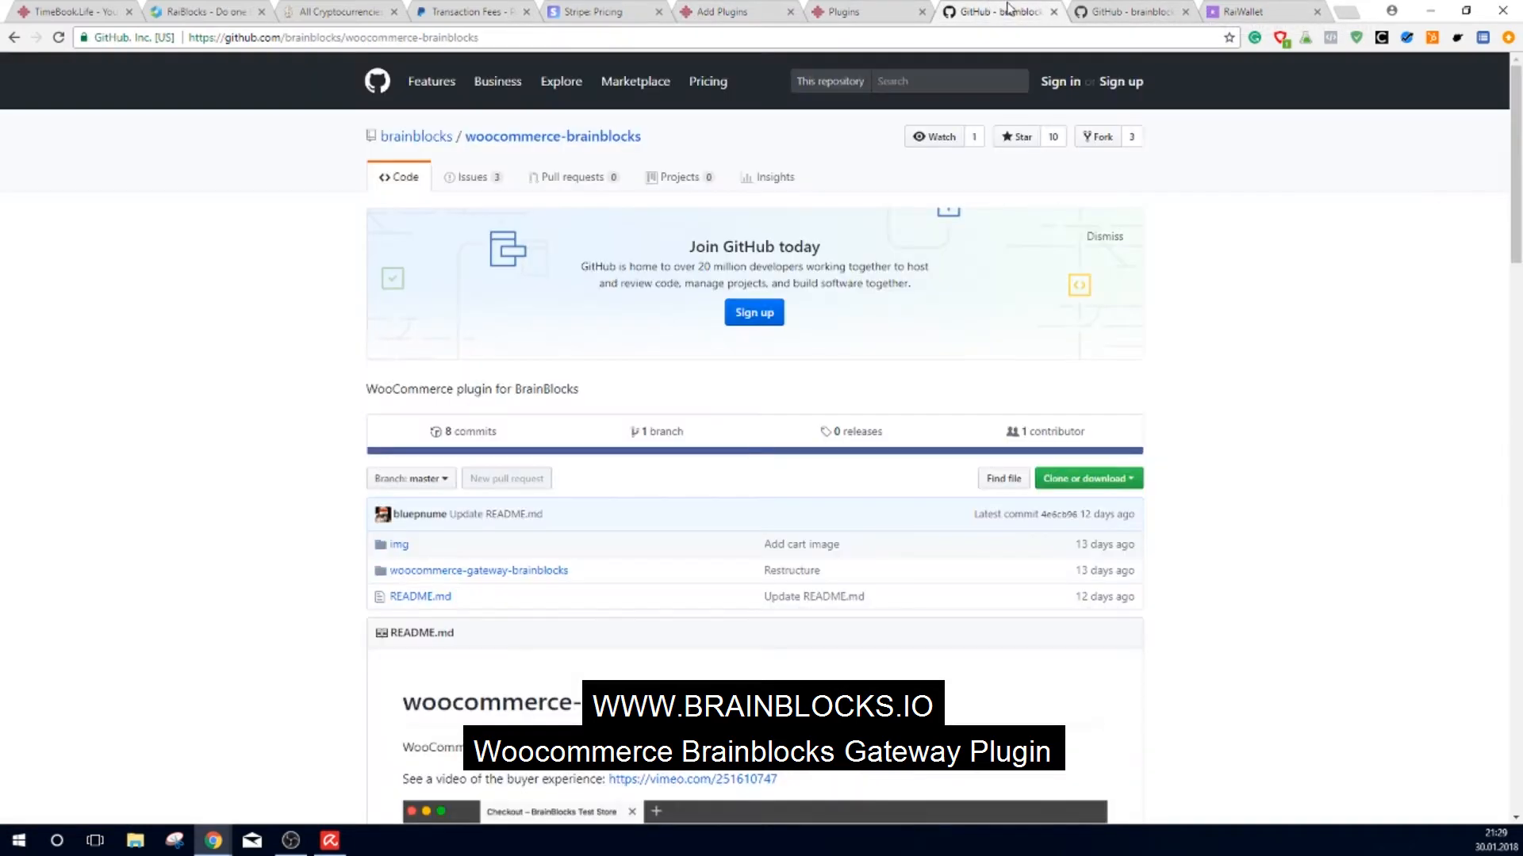
Step: On brainblocks.io, run the Pay 0.001 XRB demo and inspect its countdown and xrb payment address
{"action": "left_click", "coordinate": [14, 37]}
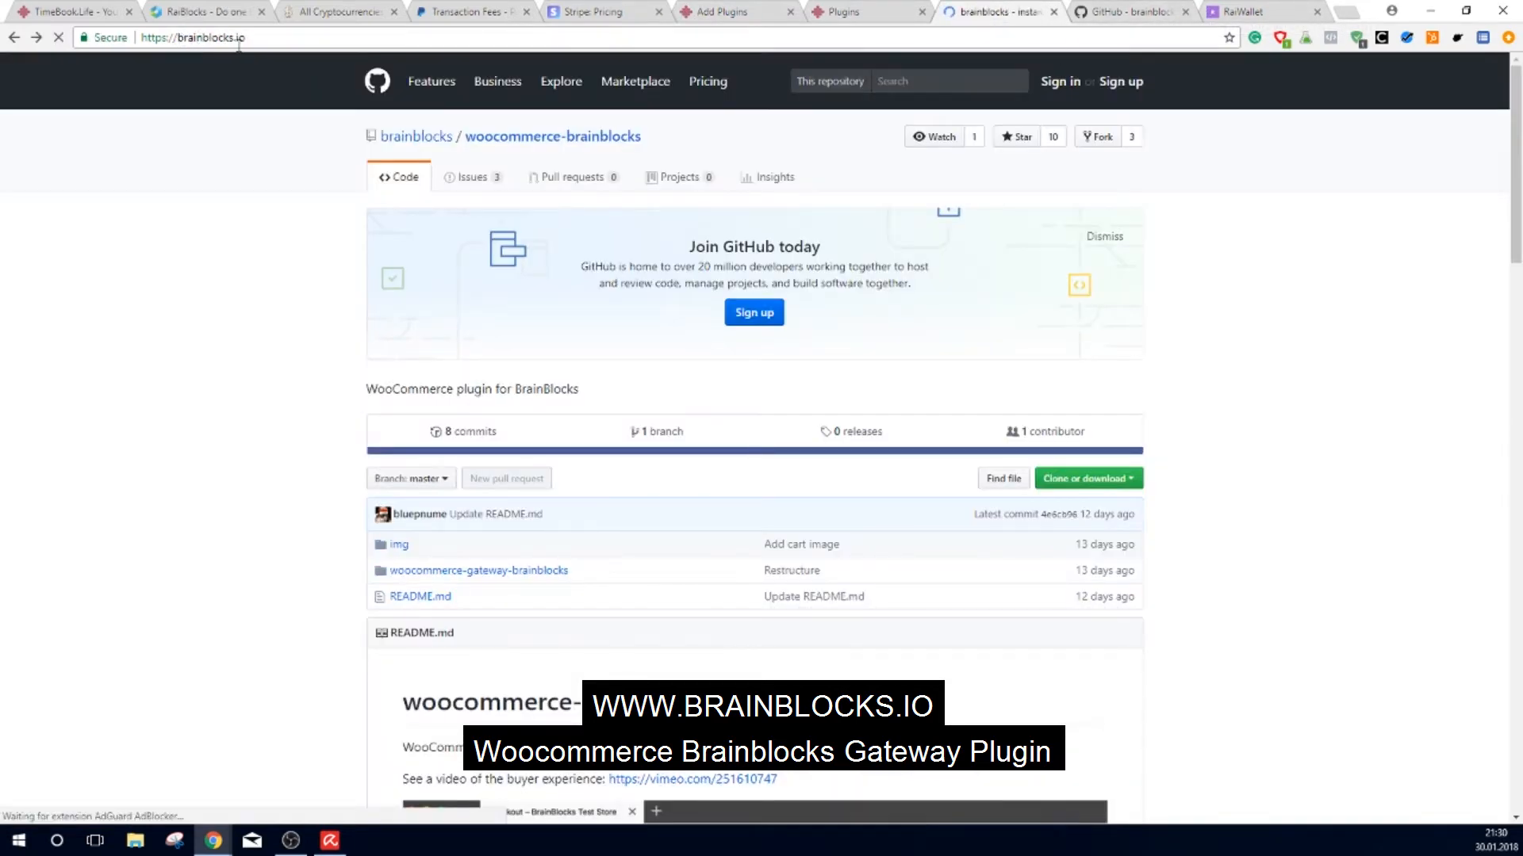
{"action": "scroll", "coordinate": [910, 275], "scroll_direction": "up", "scroll_amount": 13}
{"action": "scroll", "coordinate": [911, 273], "scroll_direction": "up", "scroll_amount": 1}
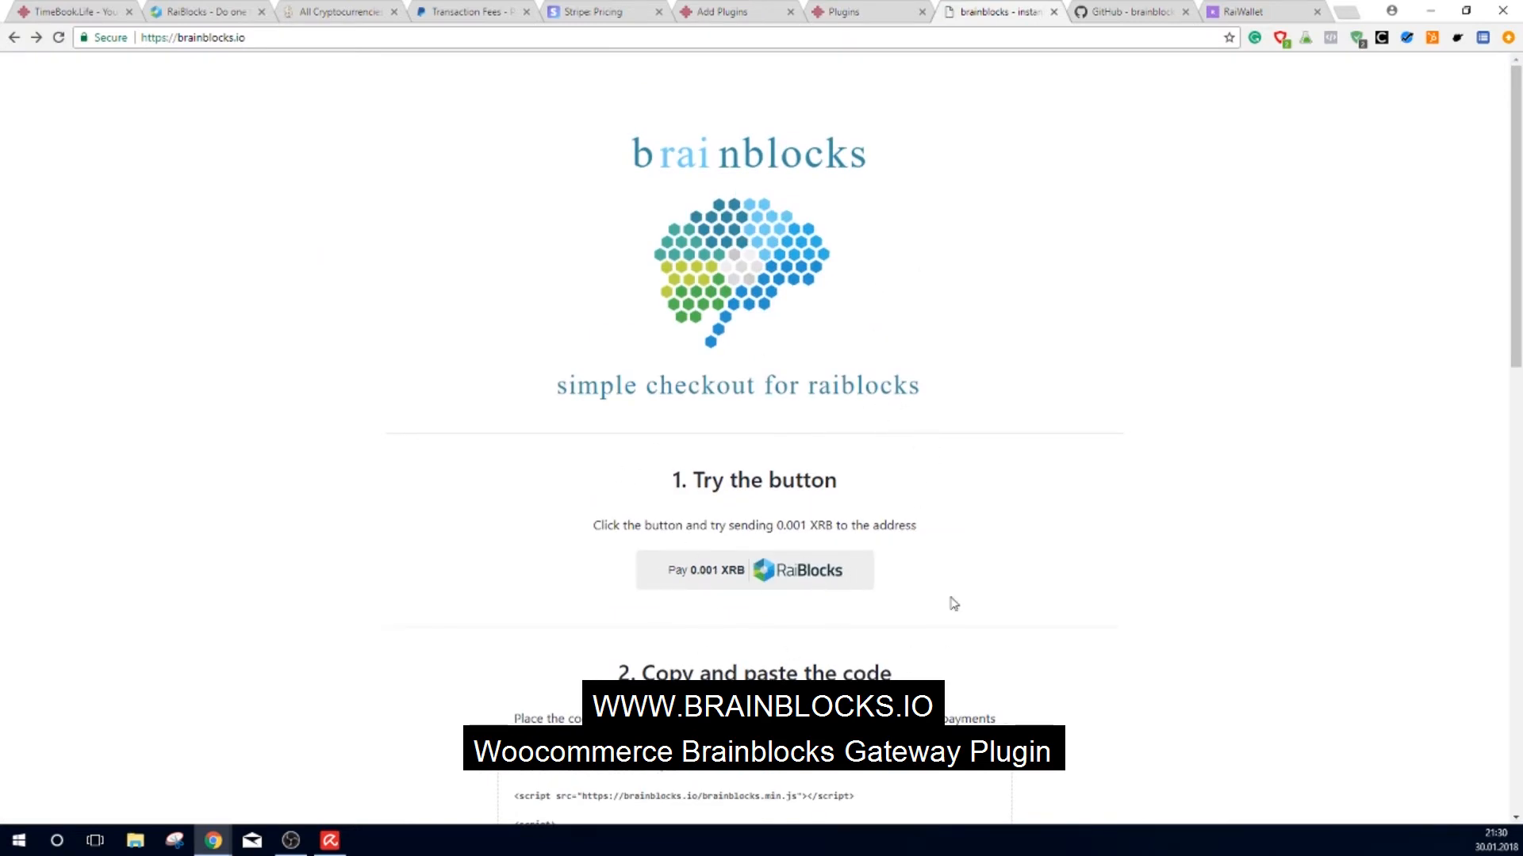
{"action": "left_click", "coordinate": [735, 574]}
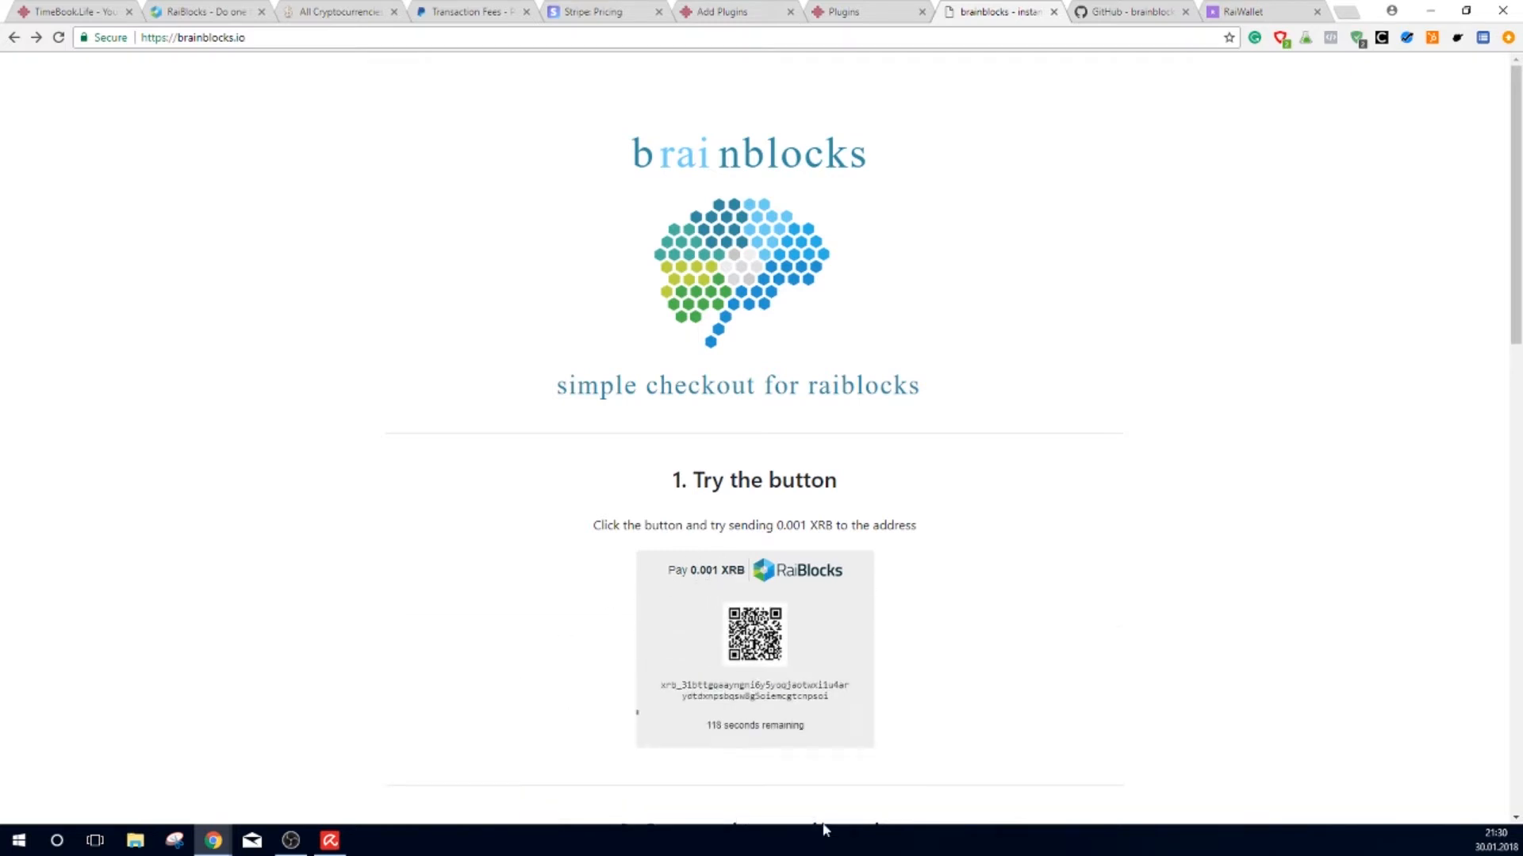
{"action": "scroll", "coordinate": [836, 627], "scroll_direction": "down", "scroll_amount": 3}
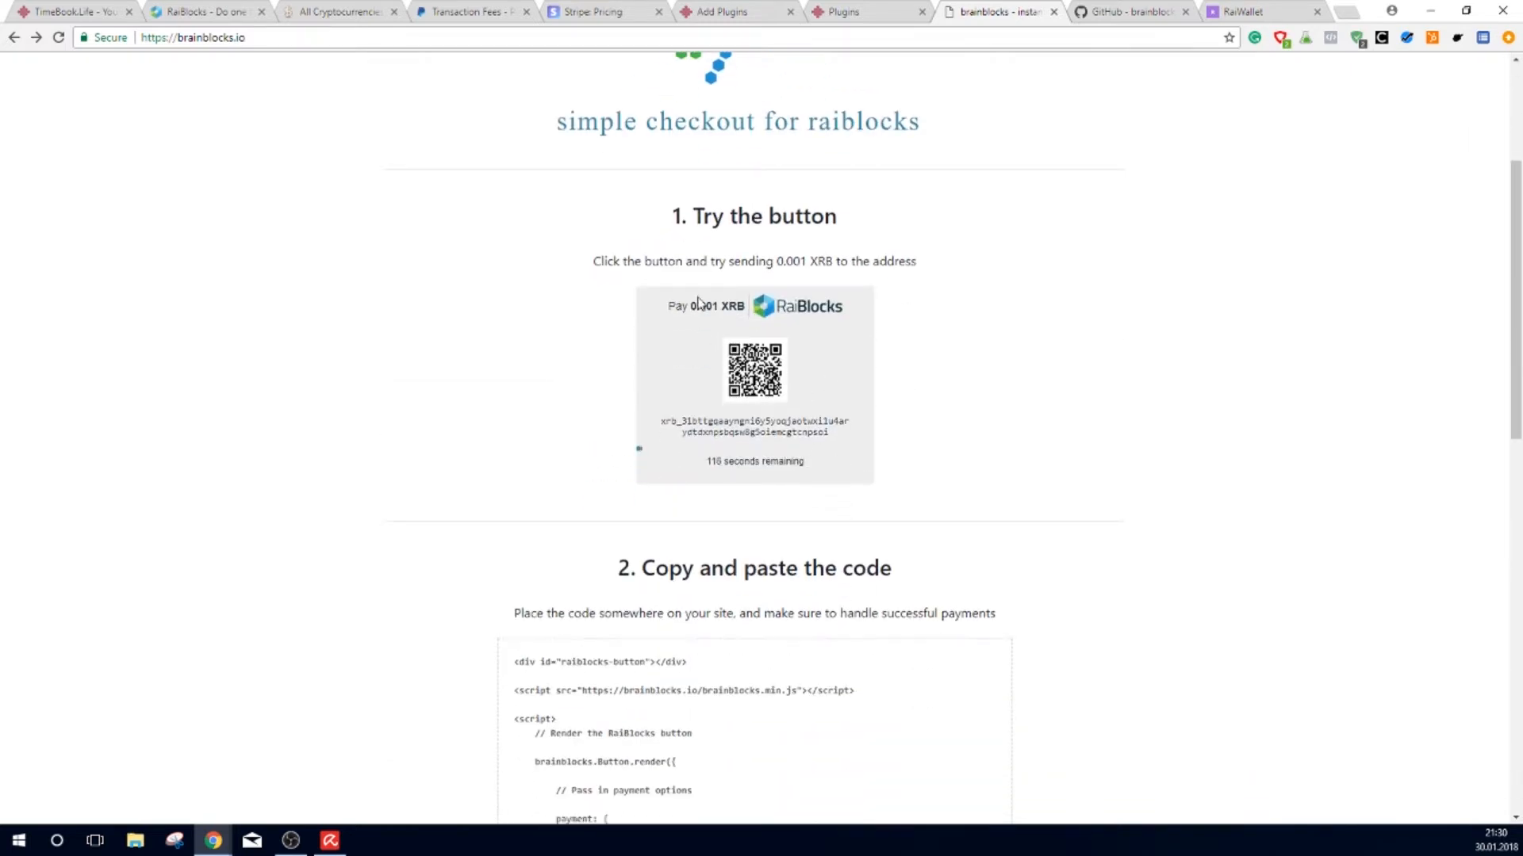
{"action": "left_click_drag", "start_coordinate": [706, 462], "coordinate": [757, 461]}
{"action": "left_click_drag", "start_coordinate": [655, 418], "coordinate": [835, 436]}
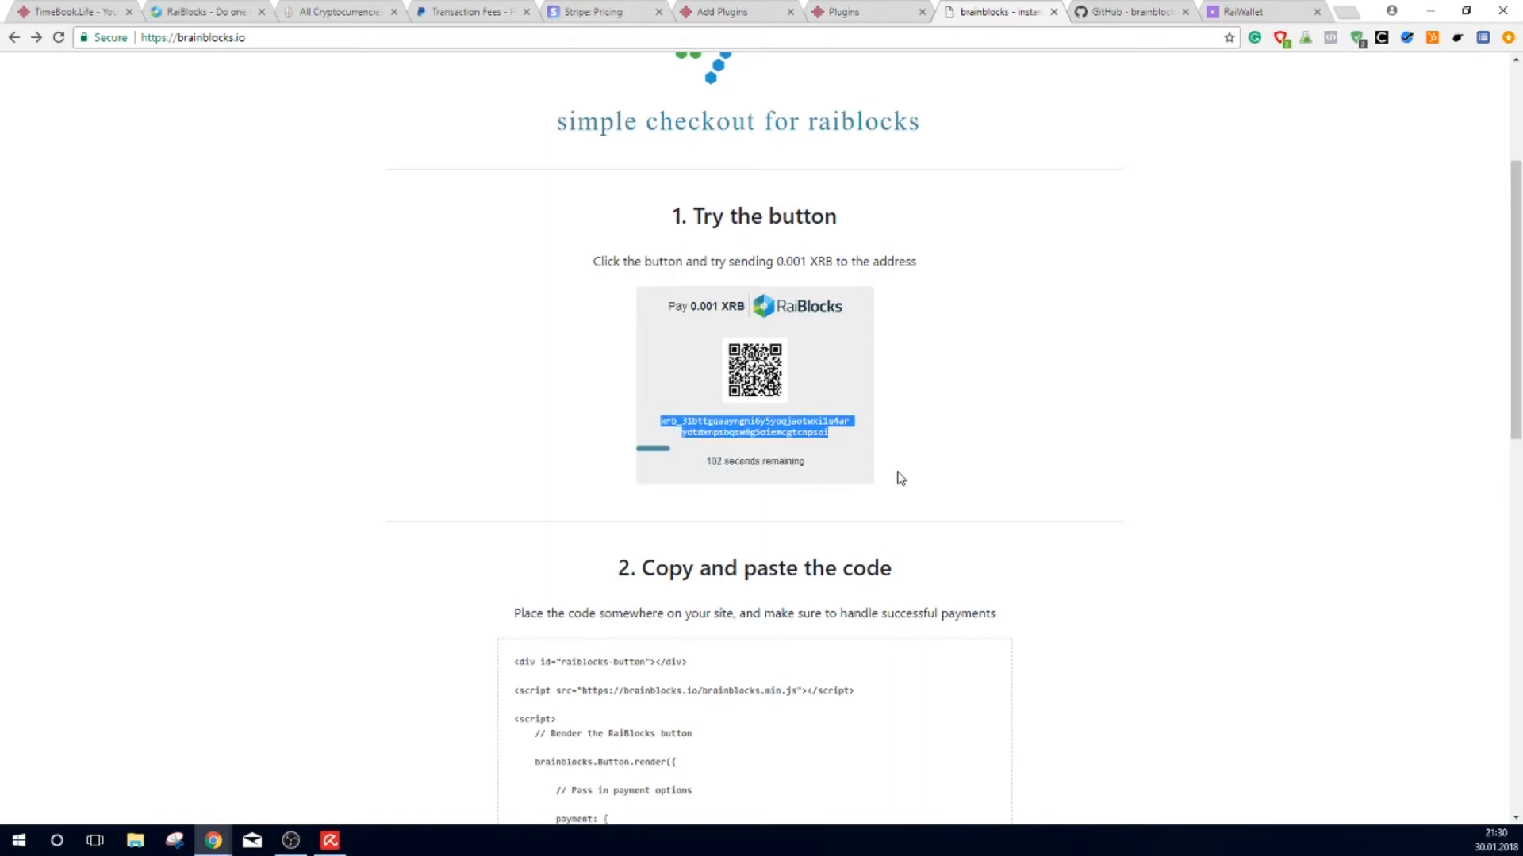
Step: Follow brainblocks.io's WooCommerce Plugin link to the woocommerce-brainblocks GitHub repository
{"action": "scroll", "coordinate": [945, 510], "scroll_direction": "down", "scroll_amount": 2}
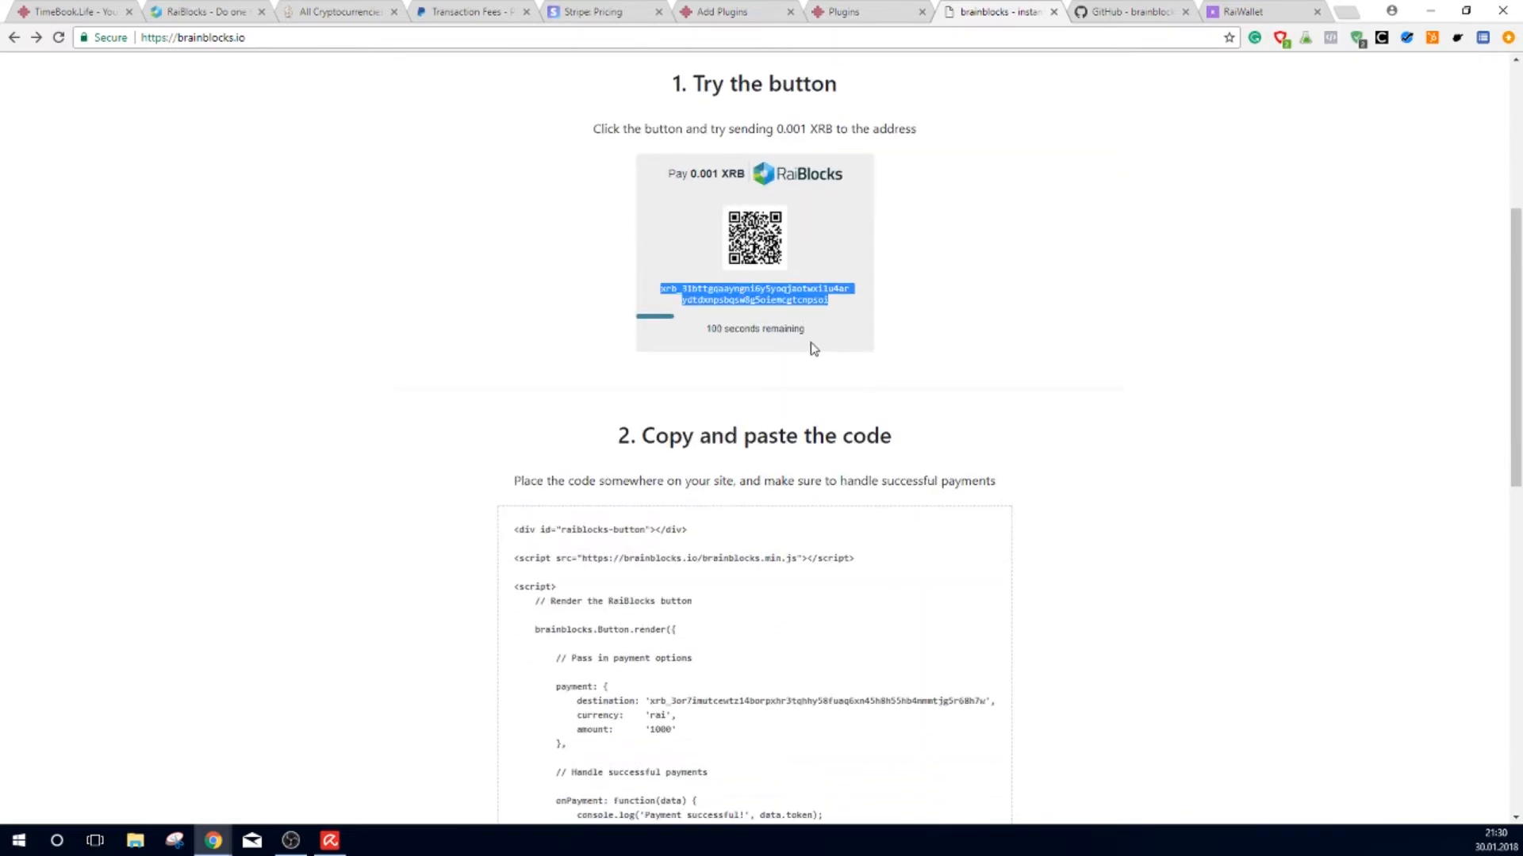
{"action": "scroll", "coordinate": [825, 326], "scroll_direction": "down", "scroll_amount": 10}
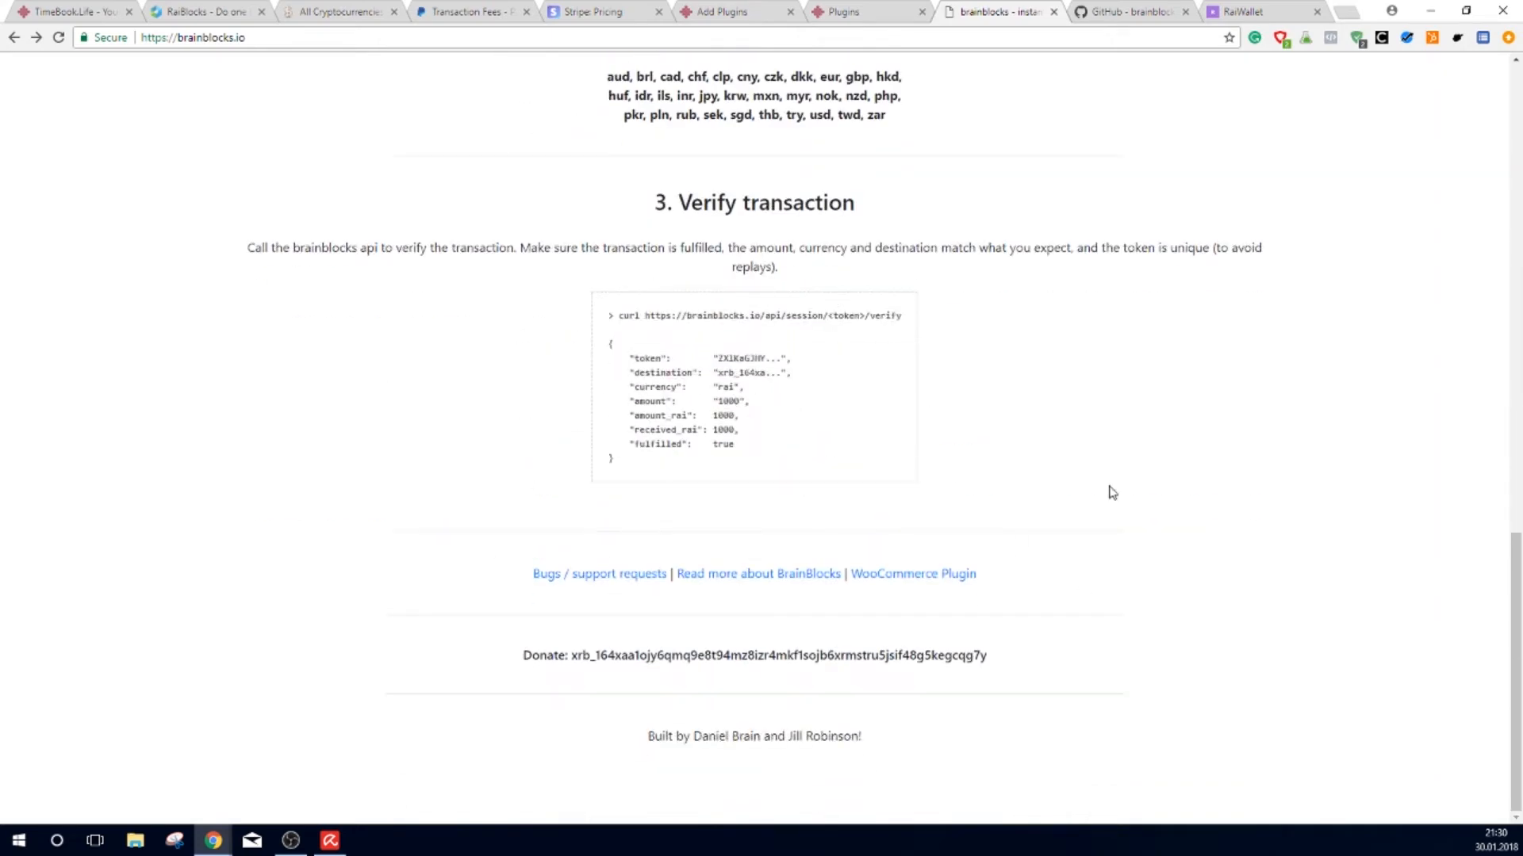
{"action": "left_click", "coordinate": [956, 575]}
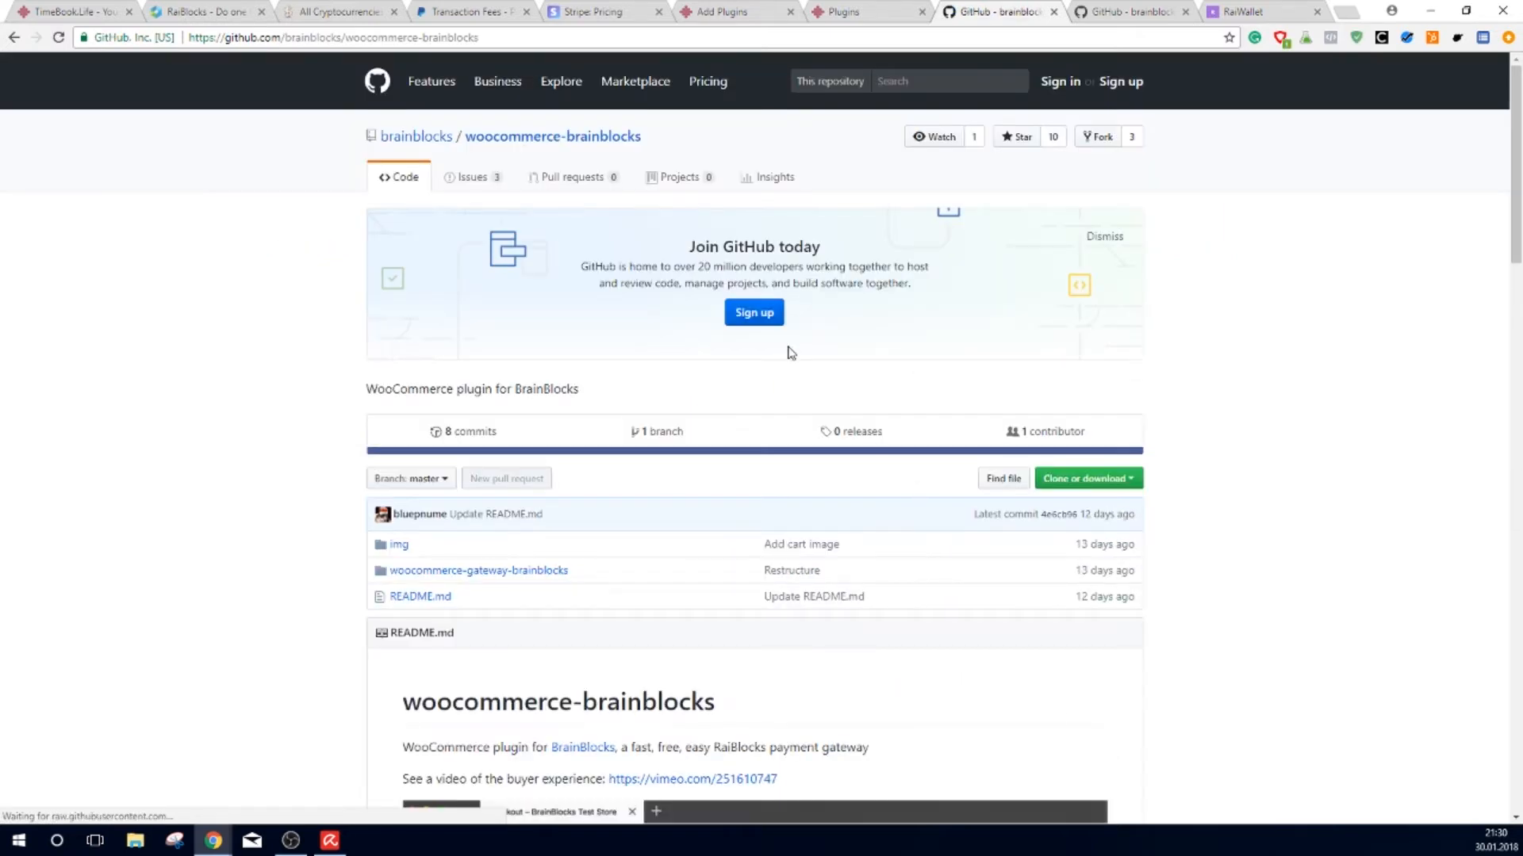
Step: Read the README's Quick Setup, download woocommerce-gateway-brainblocks.zip, and return to Add Plugins
{"action": "scroll", "coordinate": [796, 349], "scroll_direction": "down", "scroll_amount": 3}
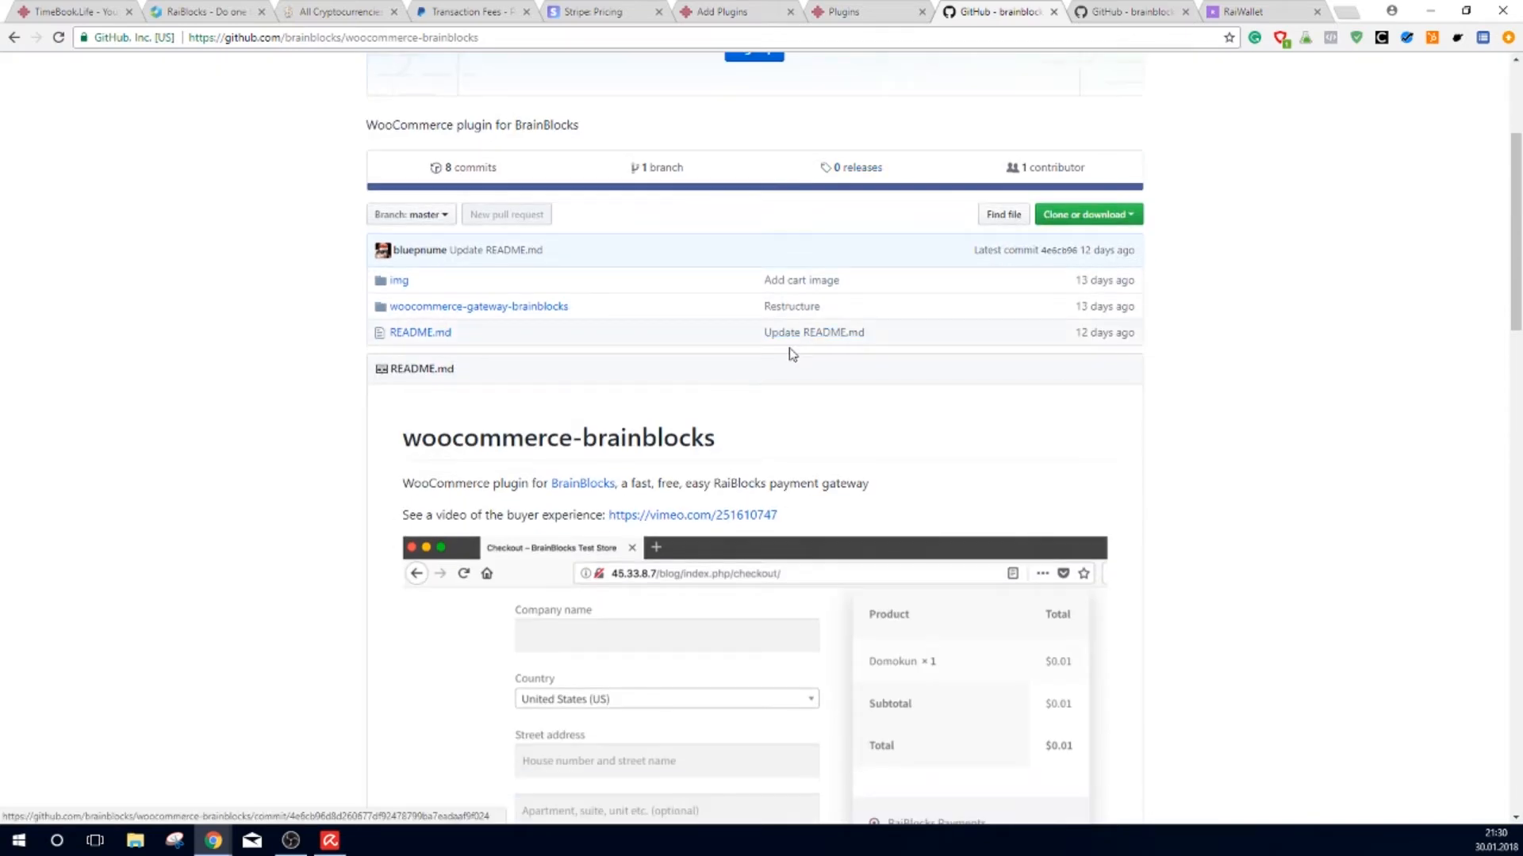
{"action": "scroll", "coordinate": [793, 354], "scroll_direction": "up", "scroll_amount": 3}
{"action": "scroll", "coordinate": [961, 704], "scroll_direction": "down", "scroll_amount": 5}
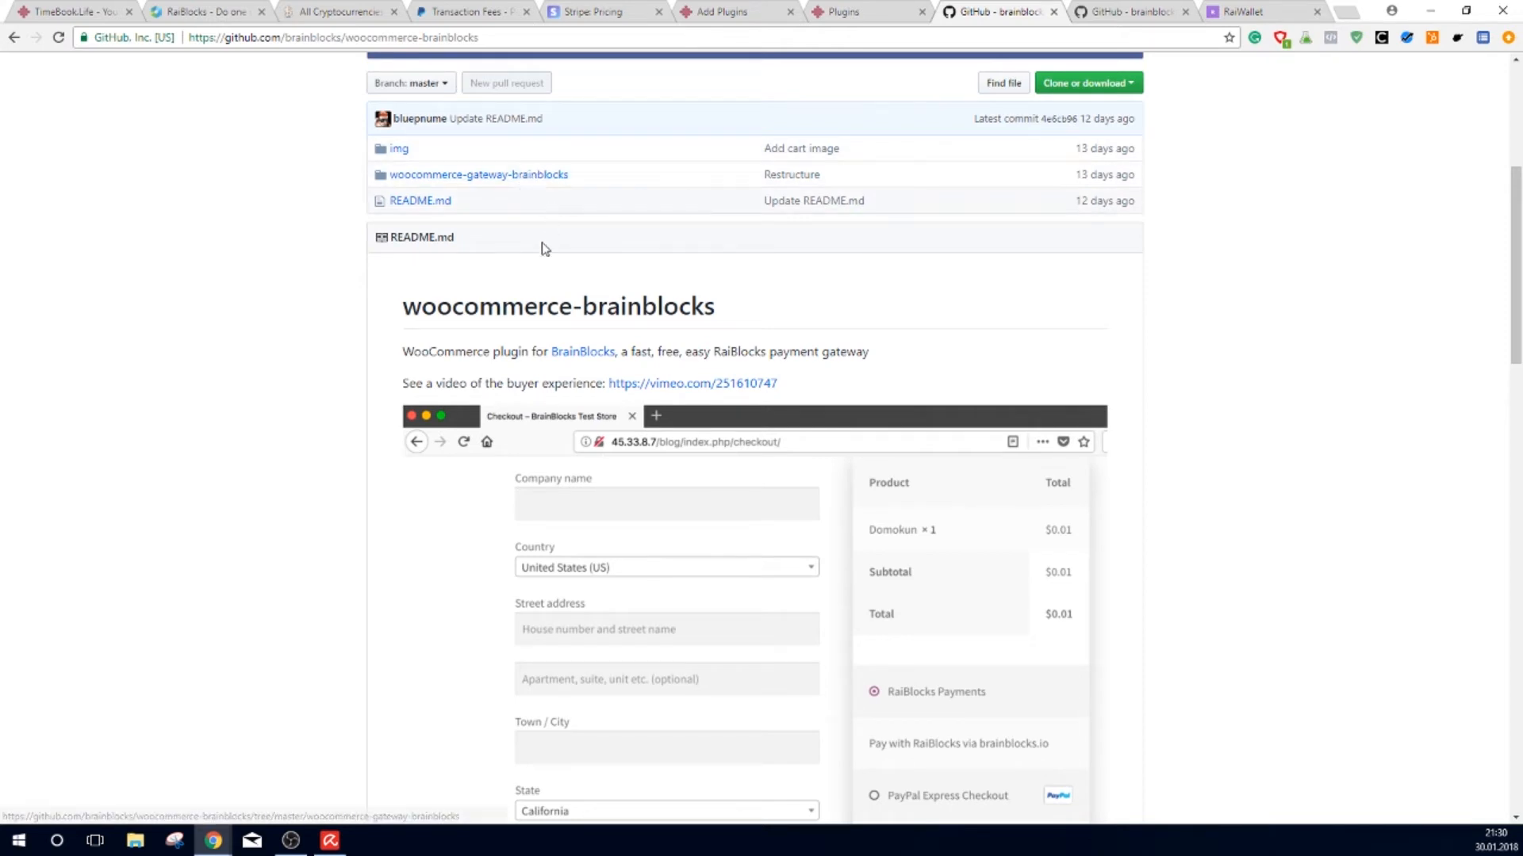
{"action": "scroll", "coordinate": [809, 548], "scroll_direction": "down", "scroll_amount": 7}
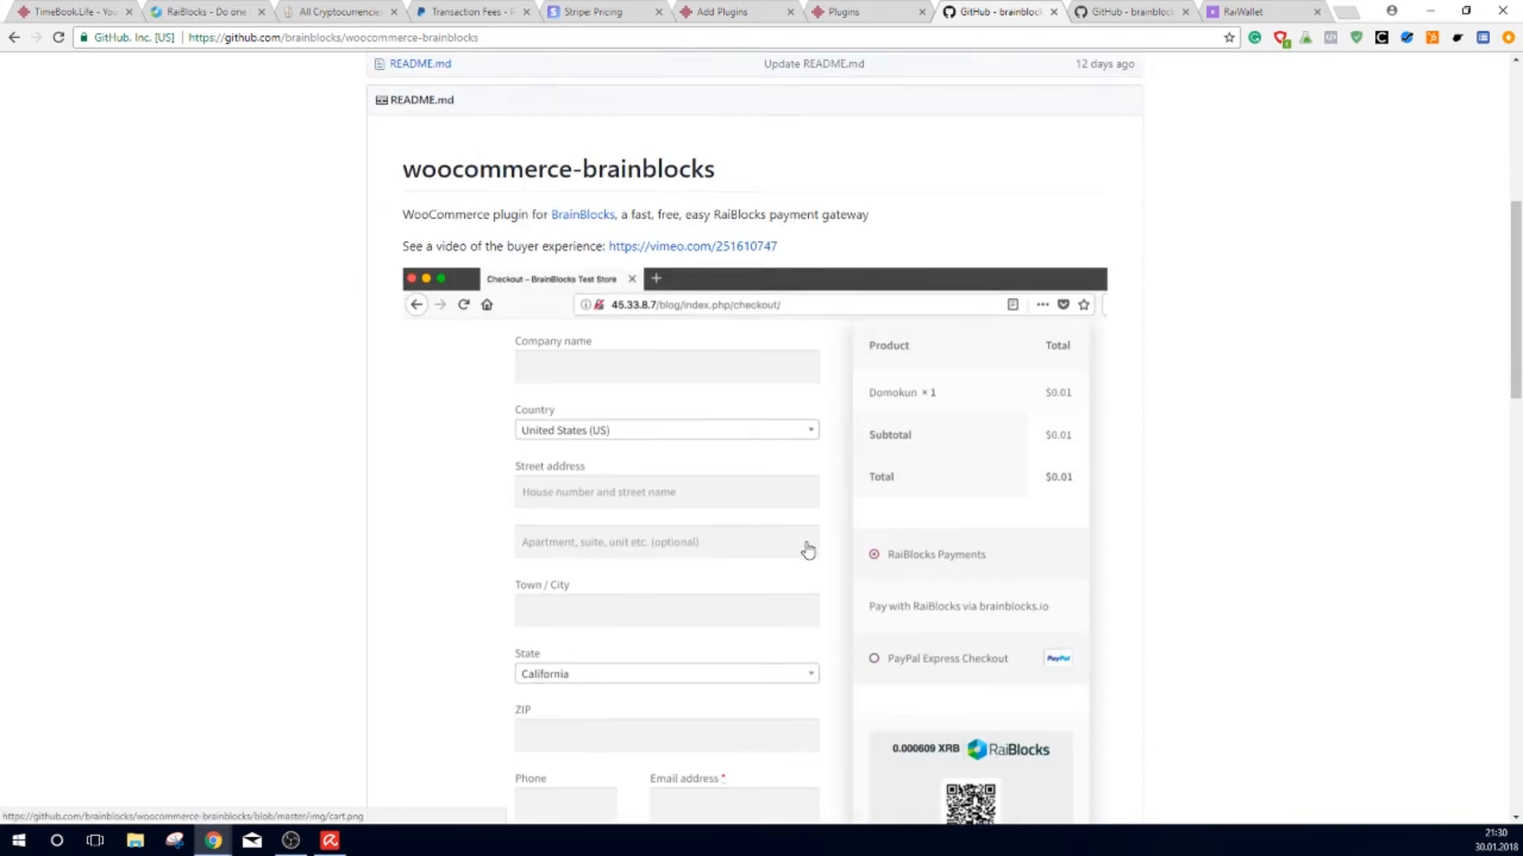
{"action": "scroll", "coordinate": [785, 563], "scroll_direction": "down", "scroll_amount": 2}
{"action": "scroll", "coordinate": [785, 269], "scroll_direction": "up", "scroll_amount": 10}
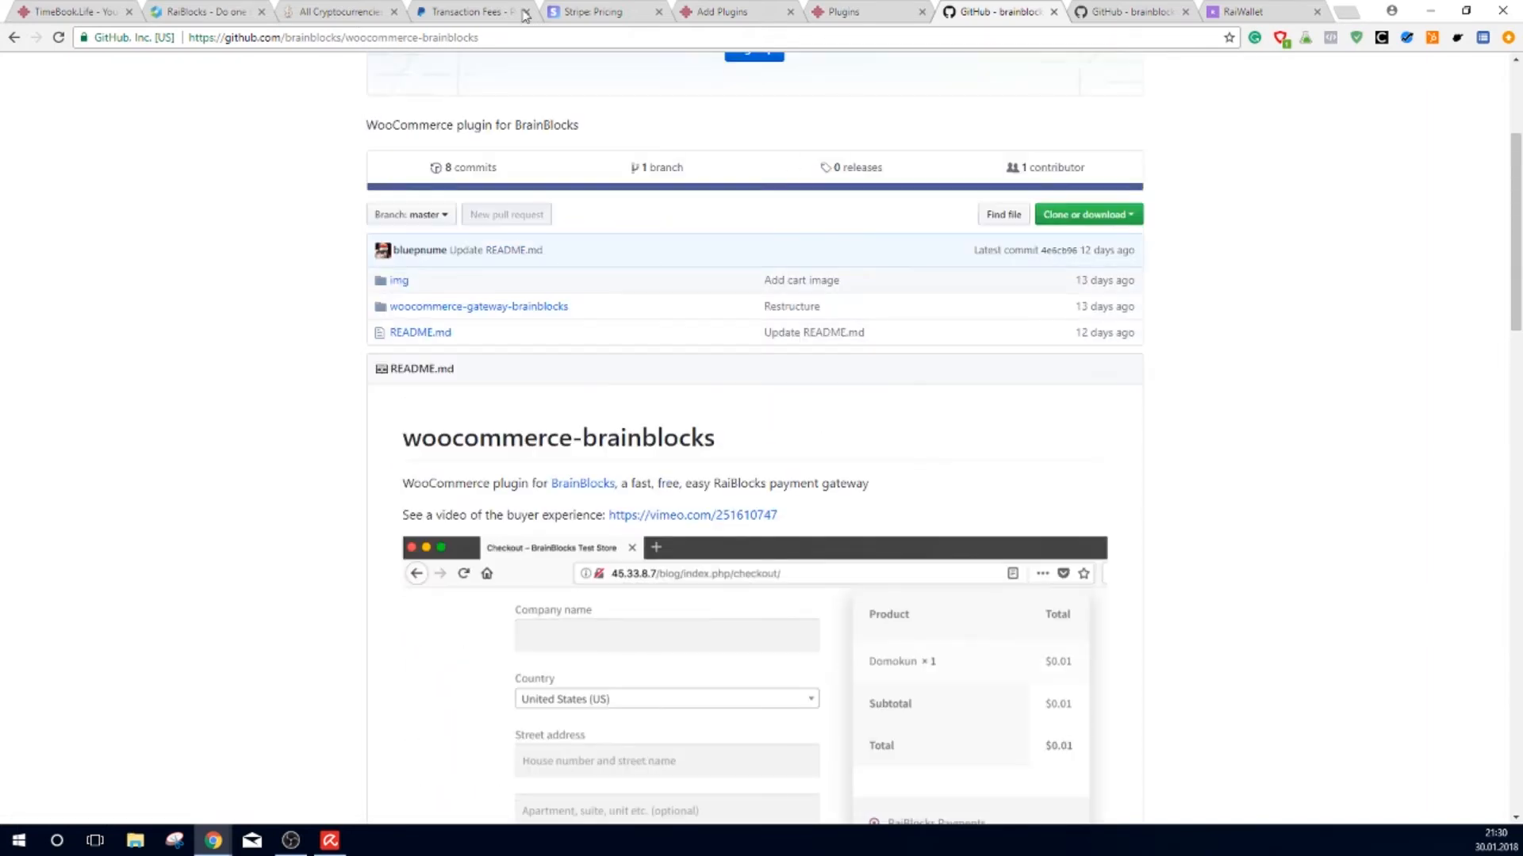
{"action": "scroll", "coordinate": [732, 539], "scroll_direction": "down", "scroll_amount": 7}
{"action": "scroll", "coordinate": [739, 634], "scroll_direction": "down", "scroll_amount": 3}
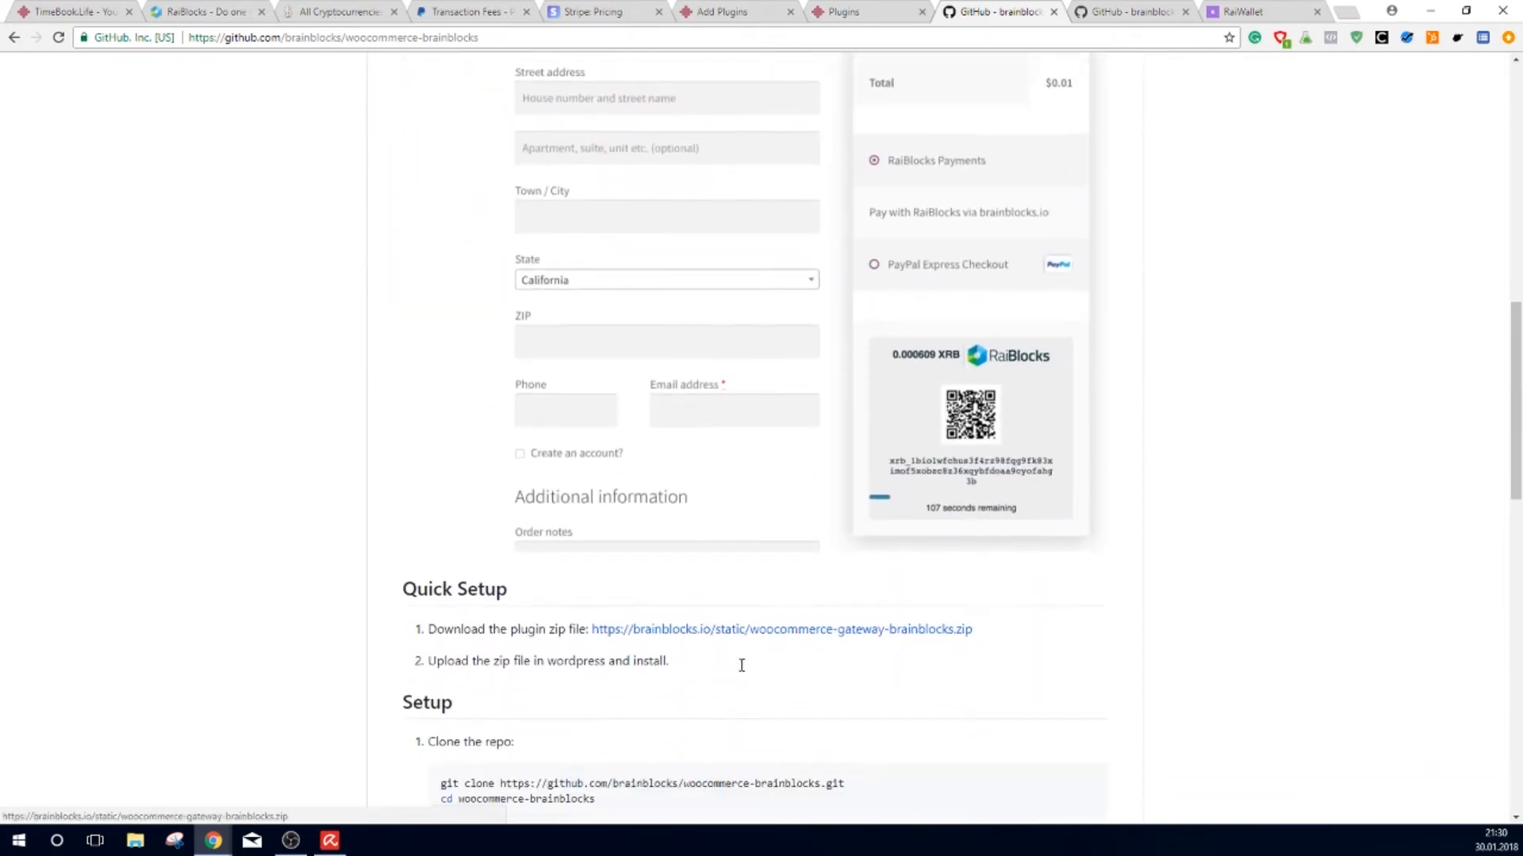
{"action": "scroll", "coordinate": [736, 589], "scroll_direction": "down", "scroll_amount": 2}
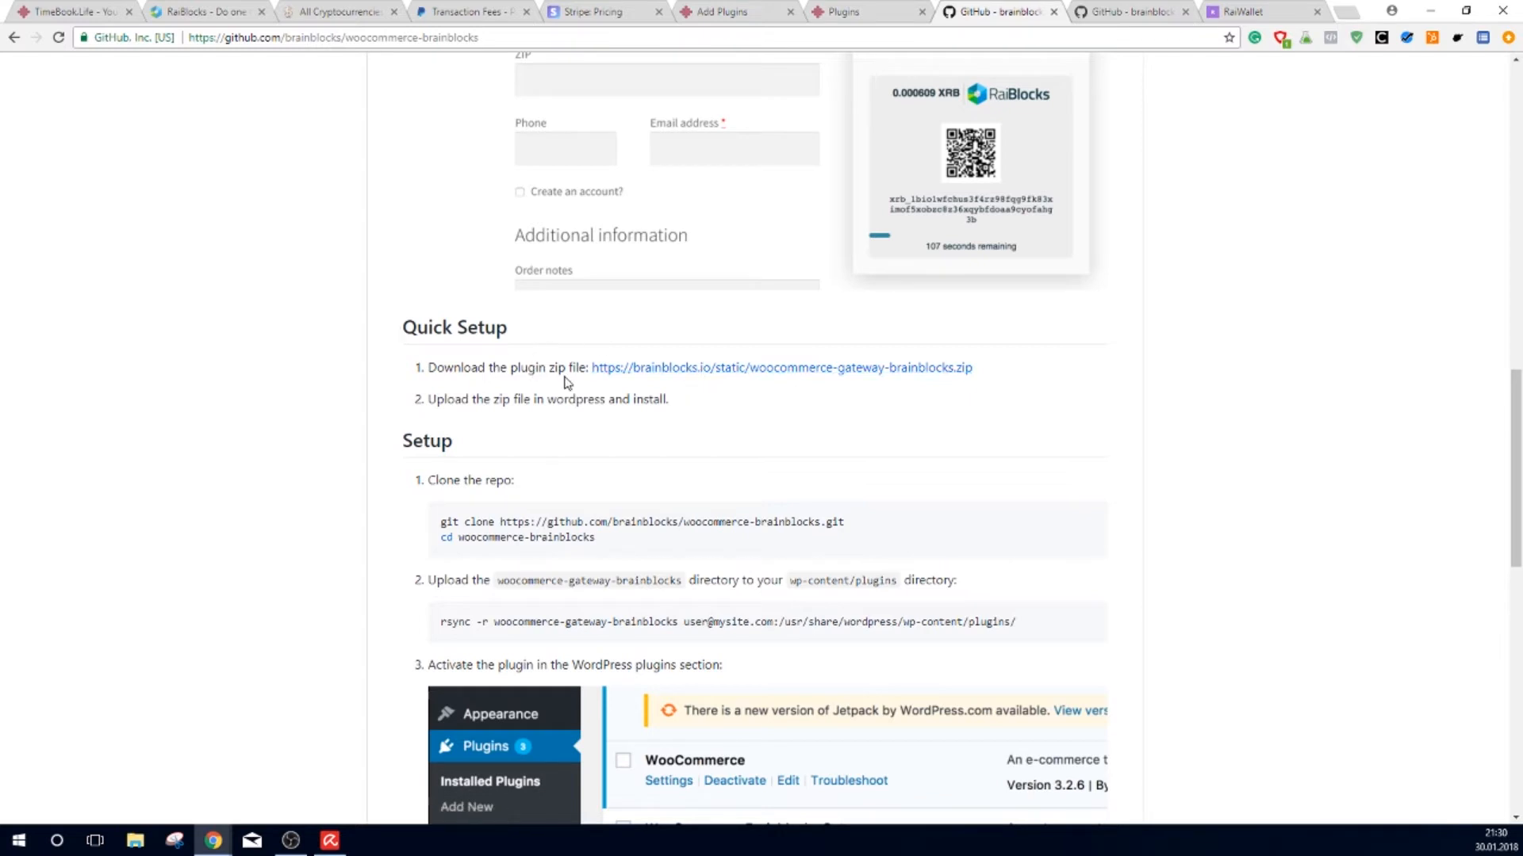
{"action": "left_click", "coordinate": [667, 370]}
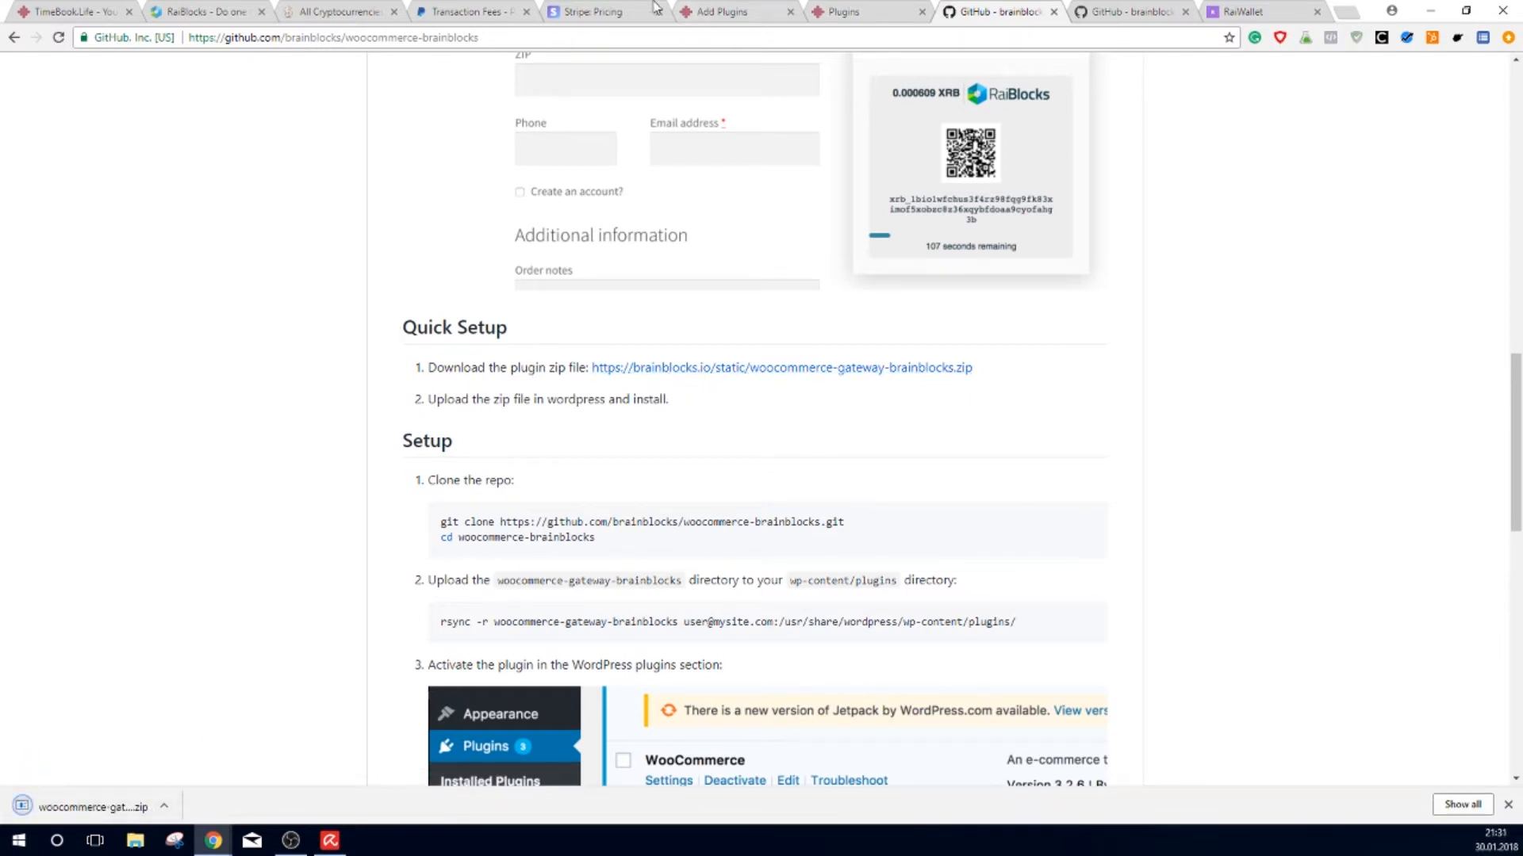
{"action": "left_click", "coordinate": [718, 13]}
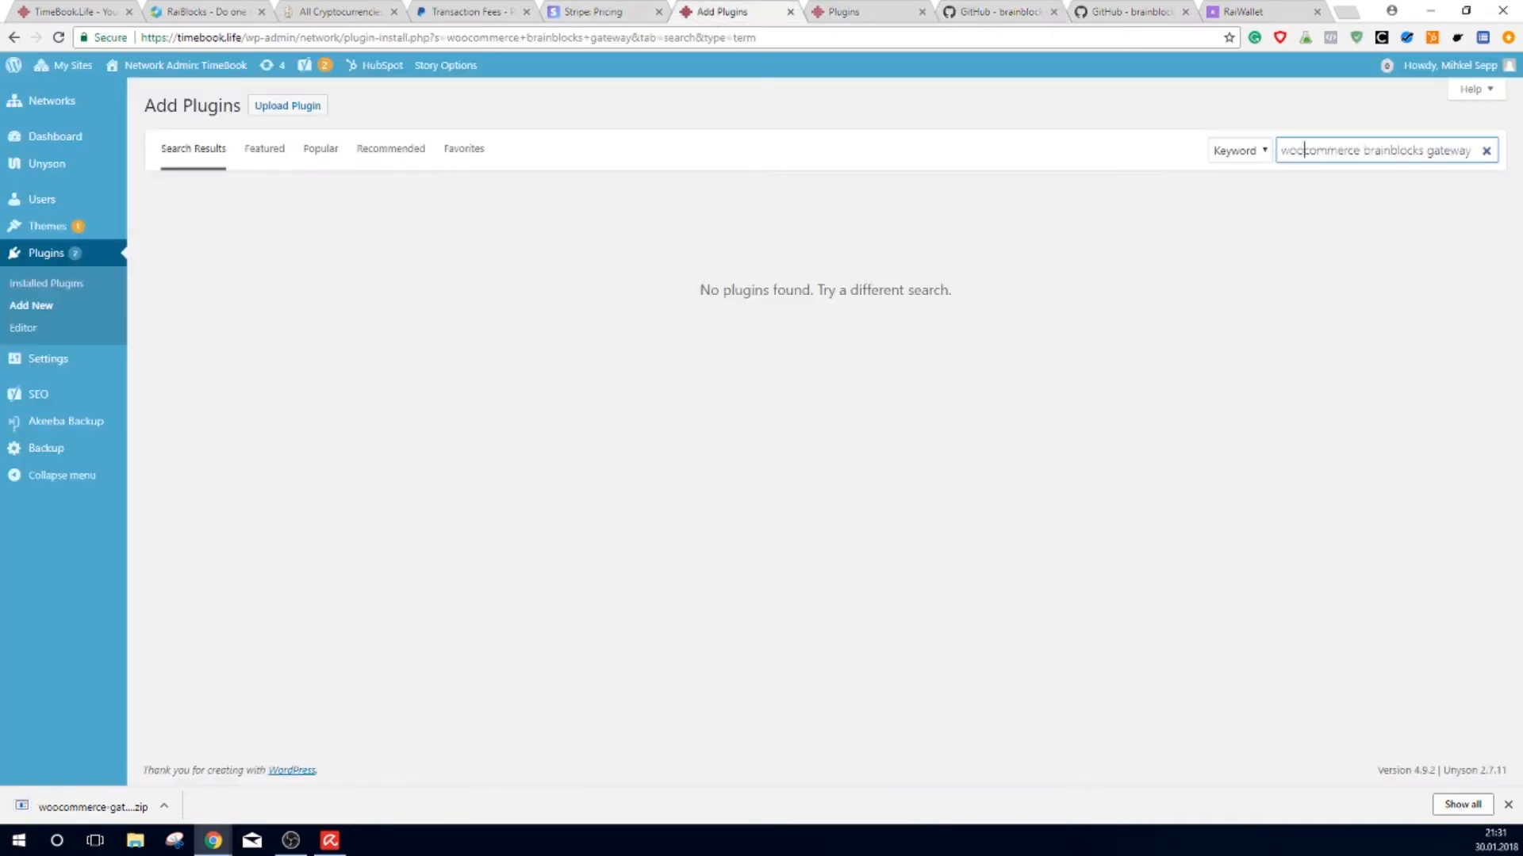
Step: Upload and install the downloaded woocommerce-gateway-brainblocks.zip plugin
{"action": "left_click", "coordinate": [292, 112]}
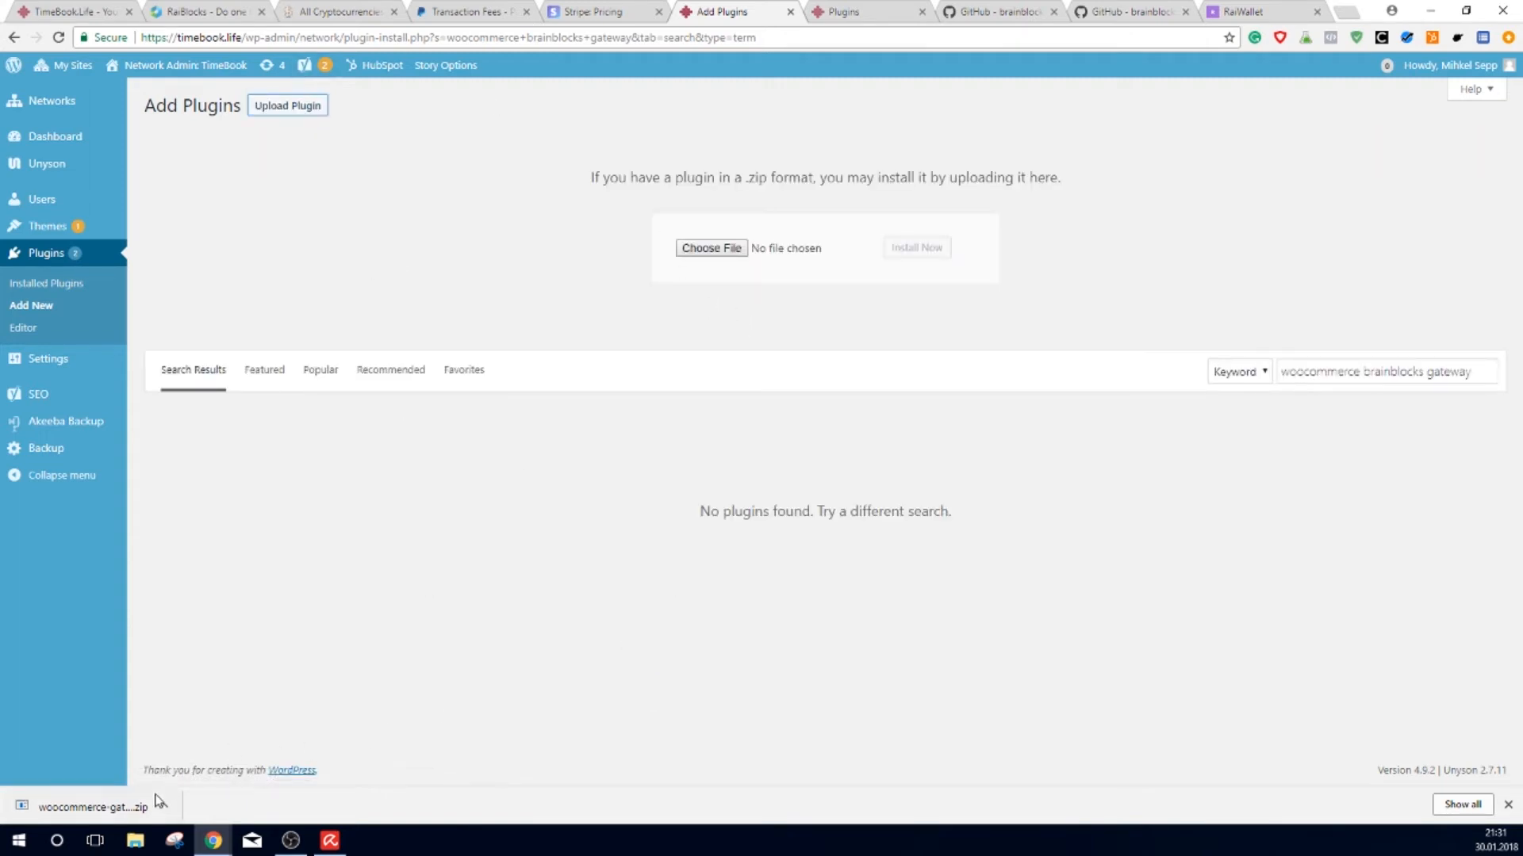
{"action": "left_click_drag", "start_coordinate": [143, 808], "coordinate": [714, 257]}
{"action": "left_click", "coordinate": [912, 249]}
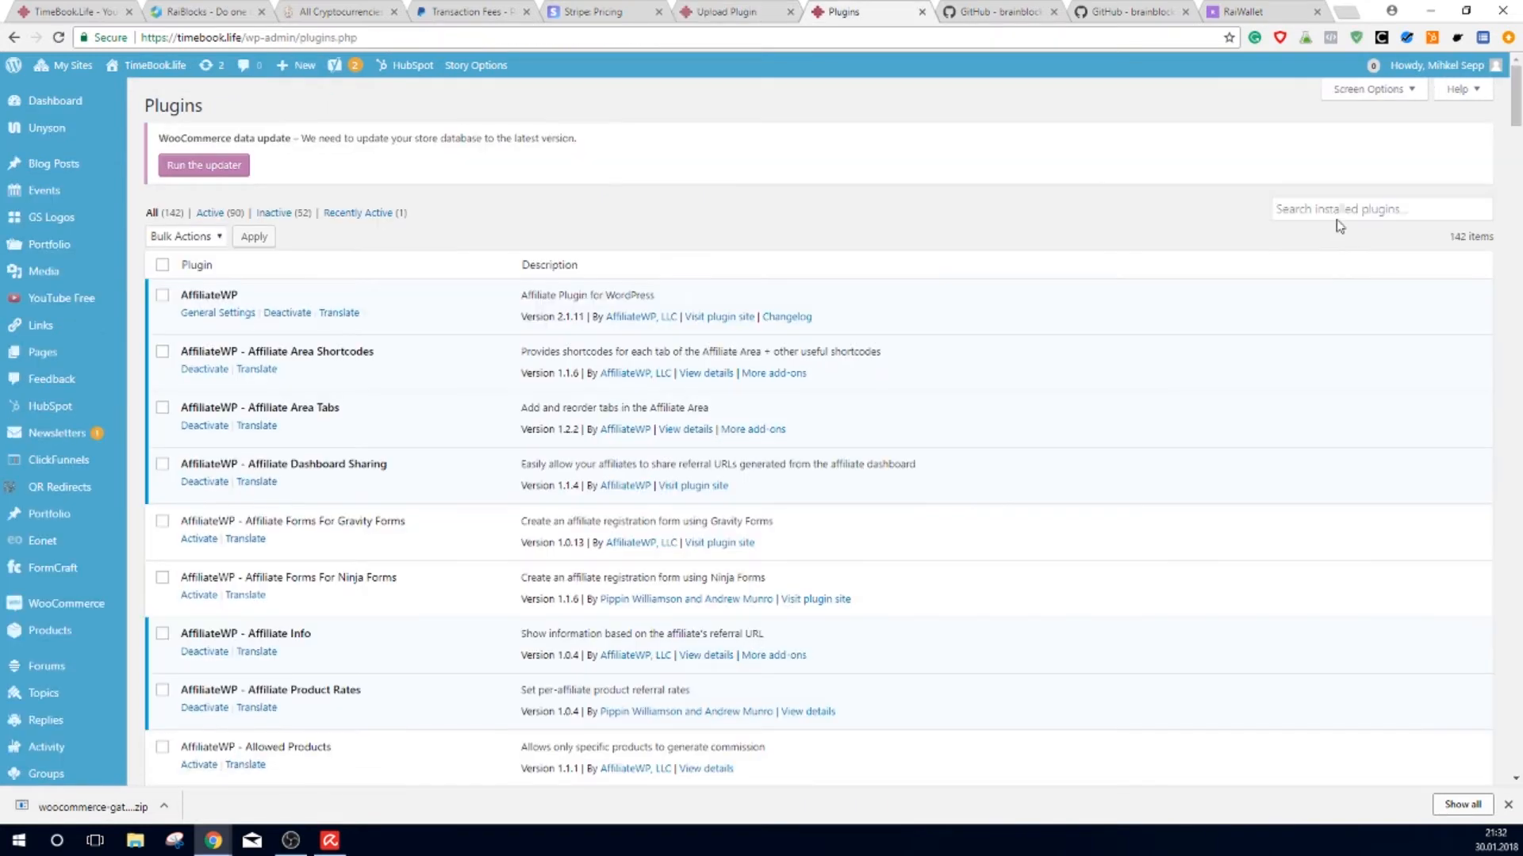
Step: Find the plugin by searching 'brain', activate it, and open its gateway settings
{"action": "left_click", "coordinate": [1318, 133]}
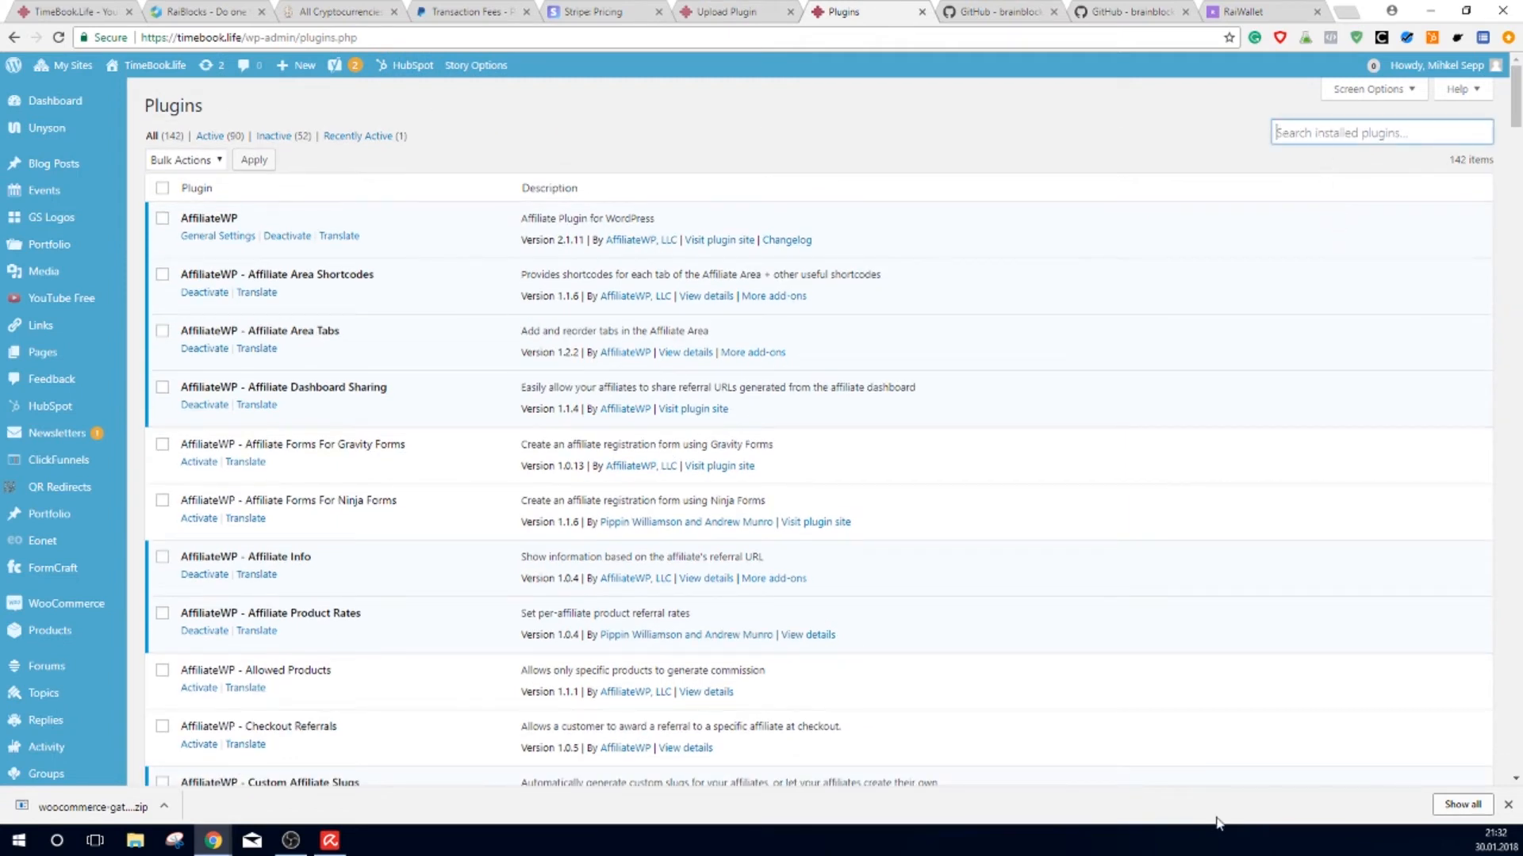
{"action": "type", "text": "brainb"}
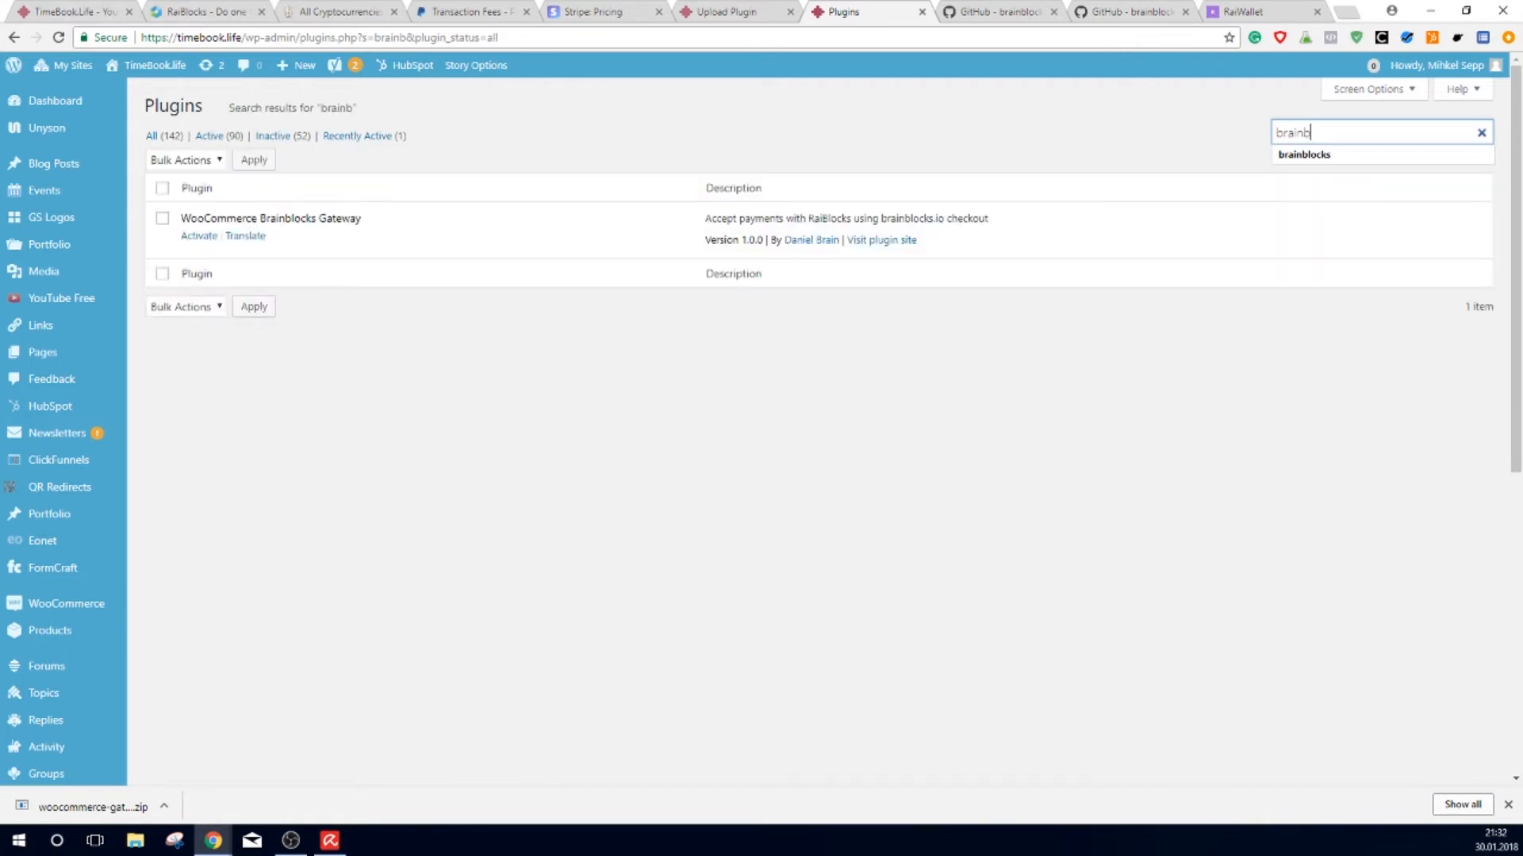
{"action": "left_click", "coordinate": [206, 239]}
{"action": "left_click", "coordinate": [202, 236]}
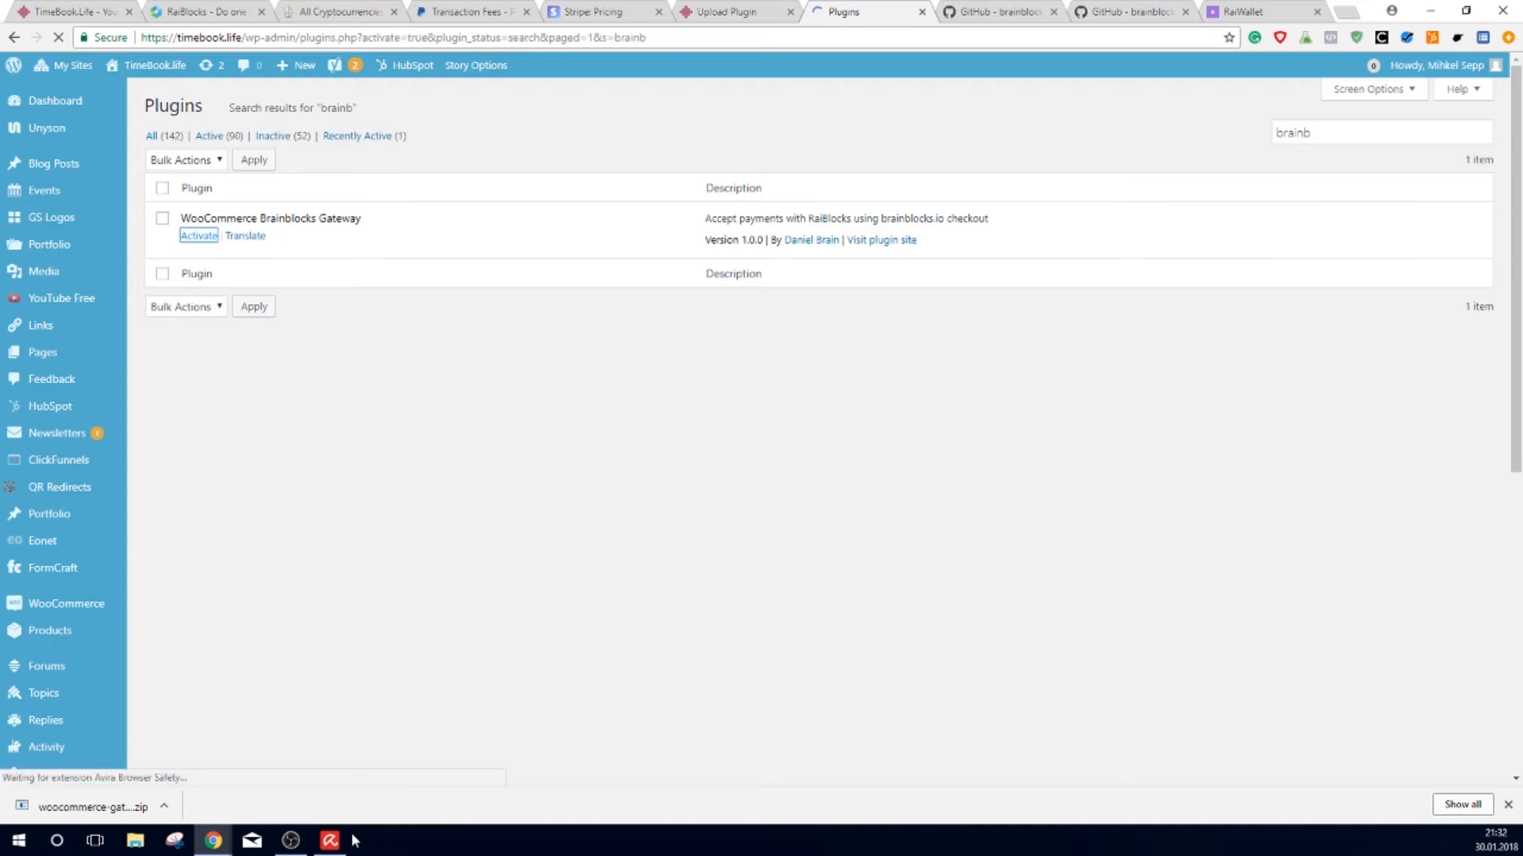
{"action": "mouse_move", "coordinate": [348, 840]}
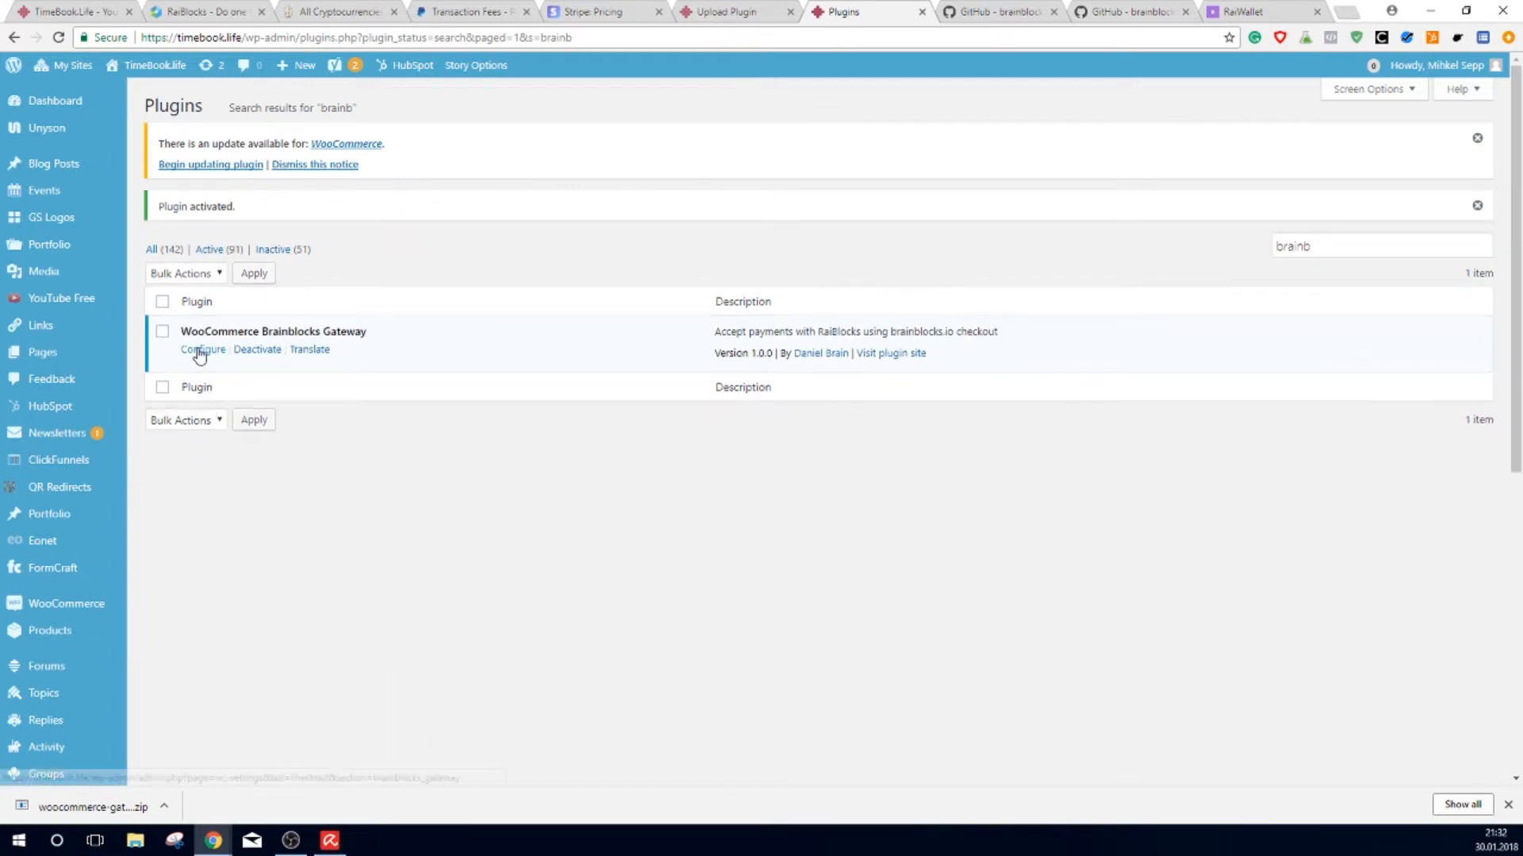
{"action": "left_click", "coordinate": [203, 350]}
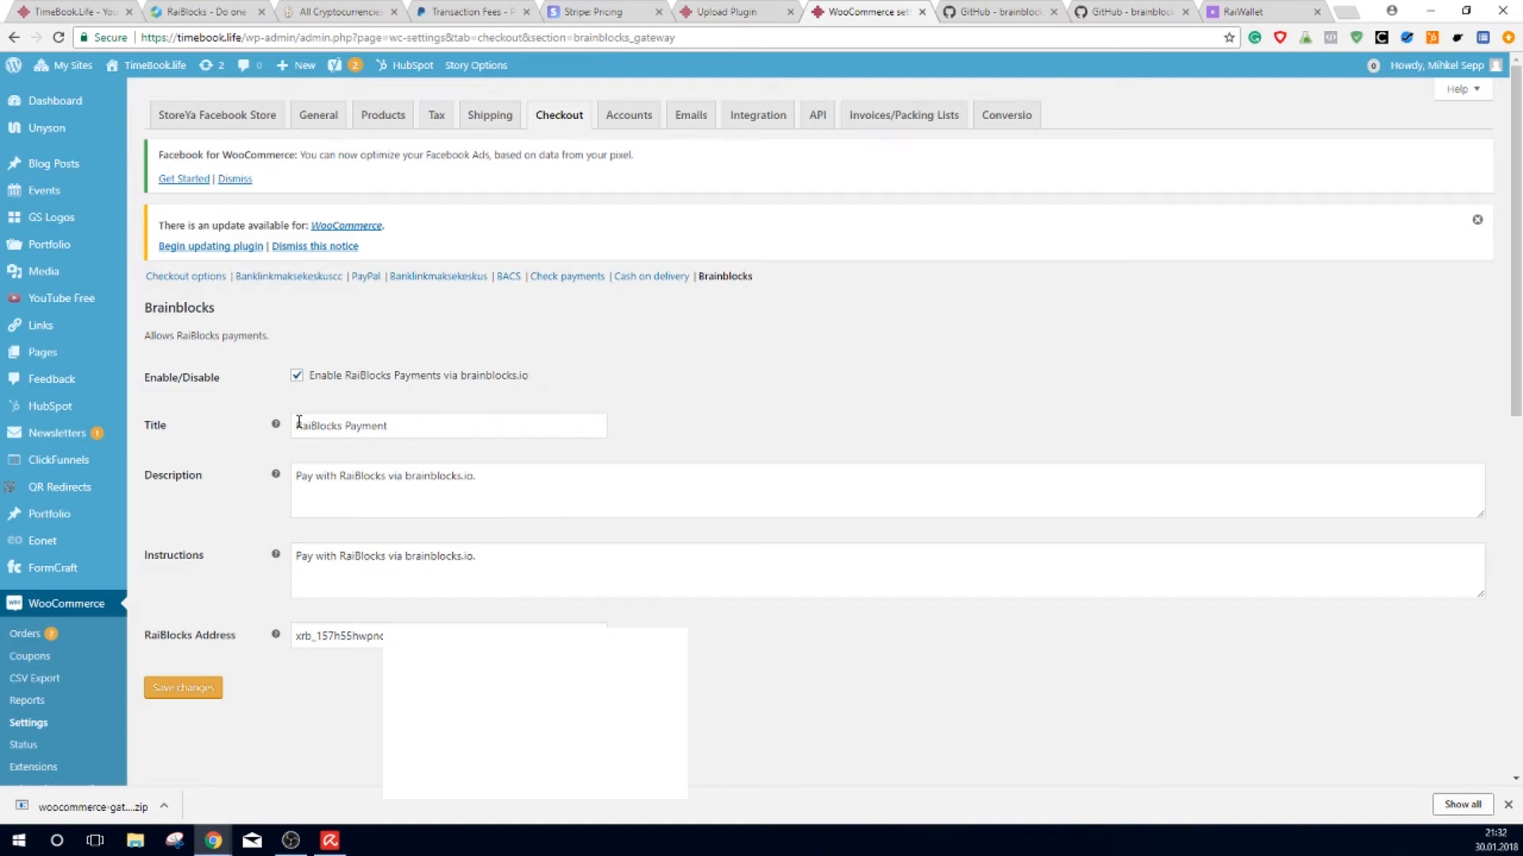
{"action": "left_click", "coordinate": [320, 635]}
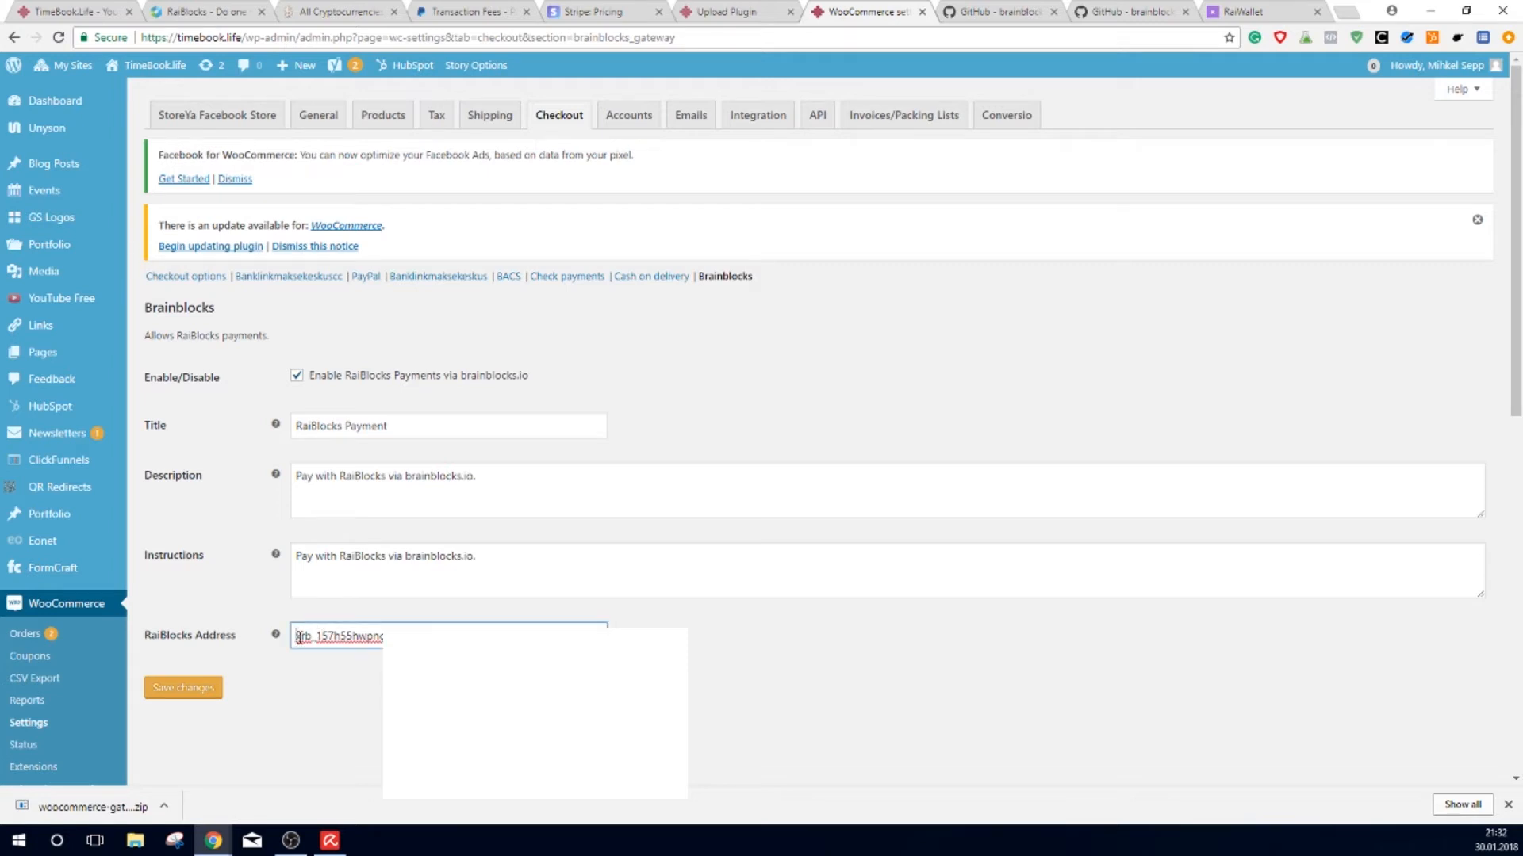
{"action": "left_click_drag", "start_coordinate": [298, 637], "coordinate": [627, 637]}
{"action": "left_click", "coordinate": [507, 637]}
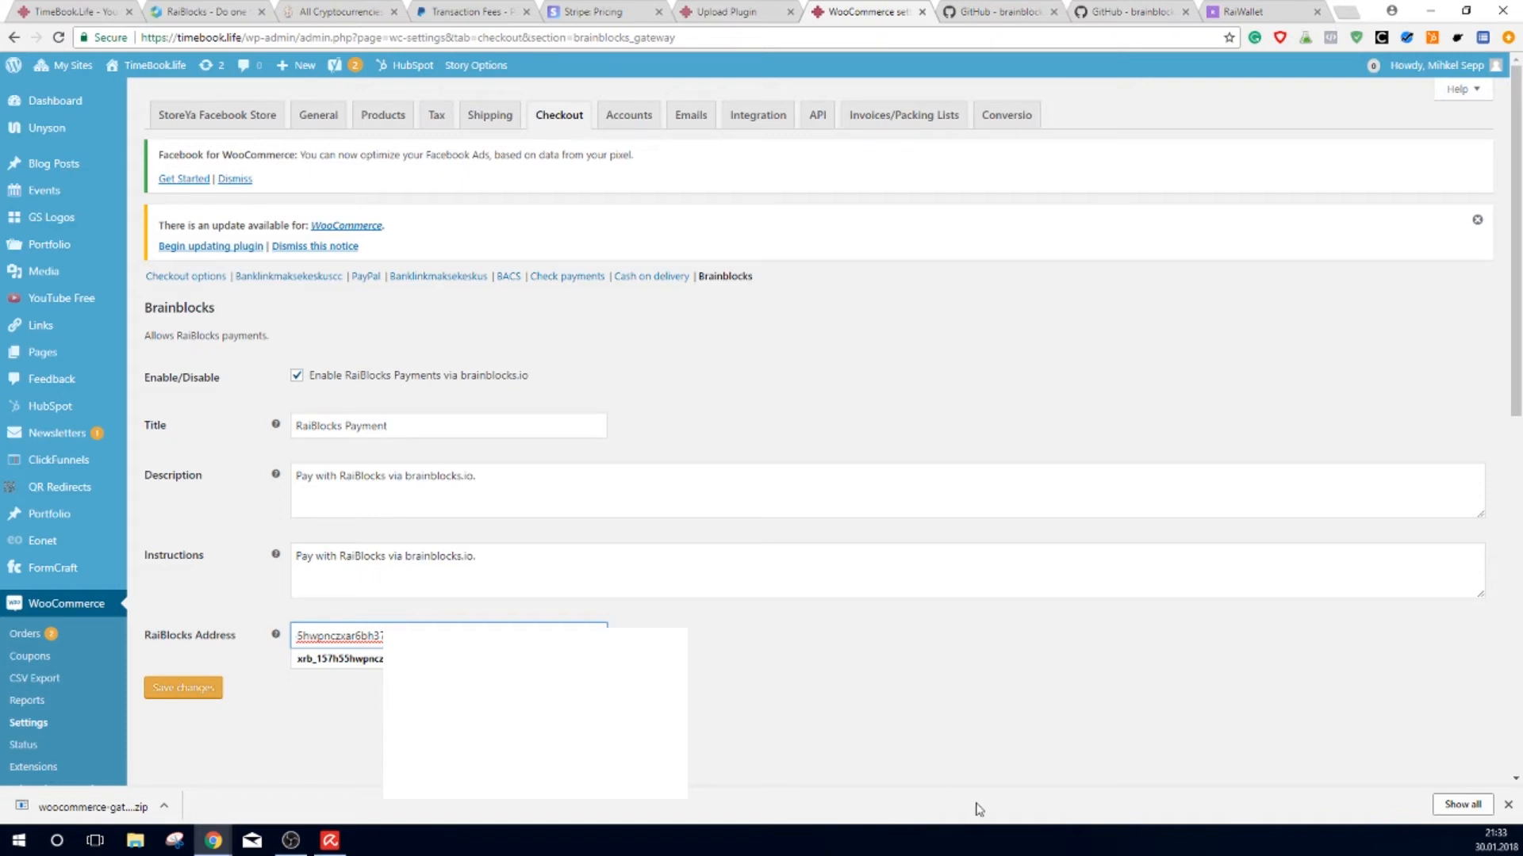
Step: Register a new RaiWallet web wallet using an e-mail address and a password
{"action": "left_click", "coordinate": [1231, 15]}
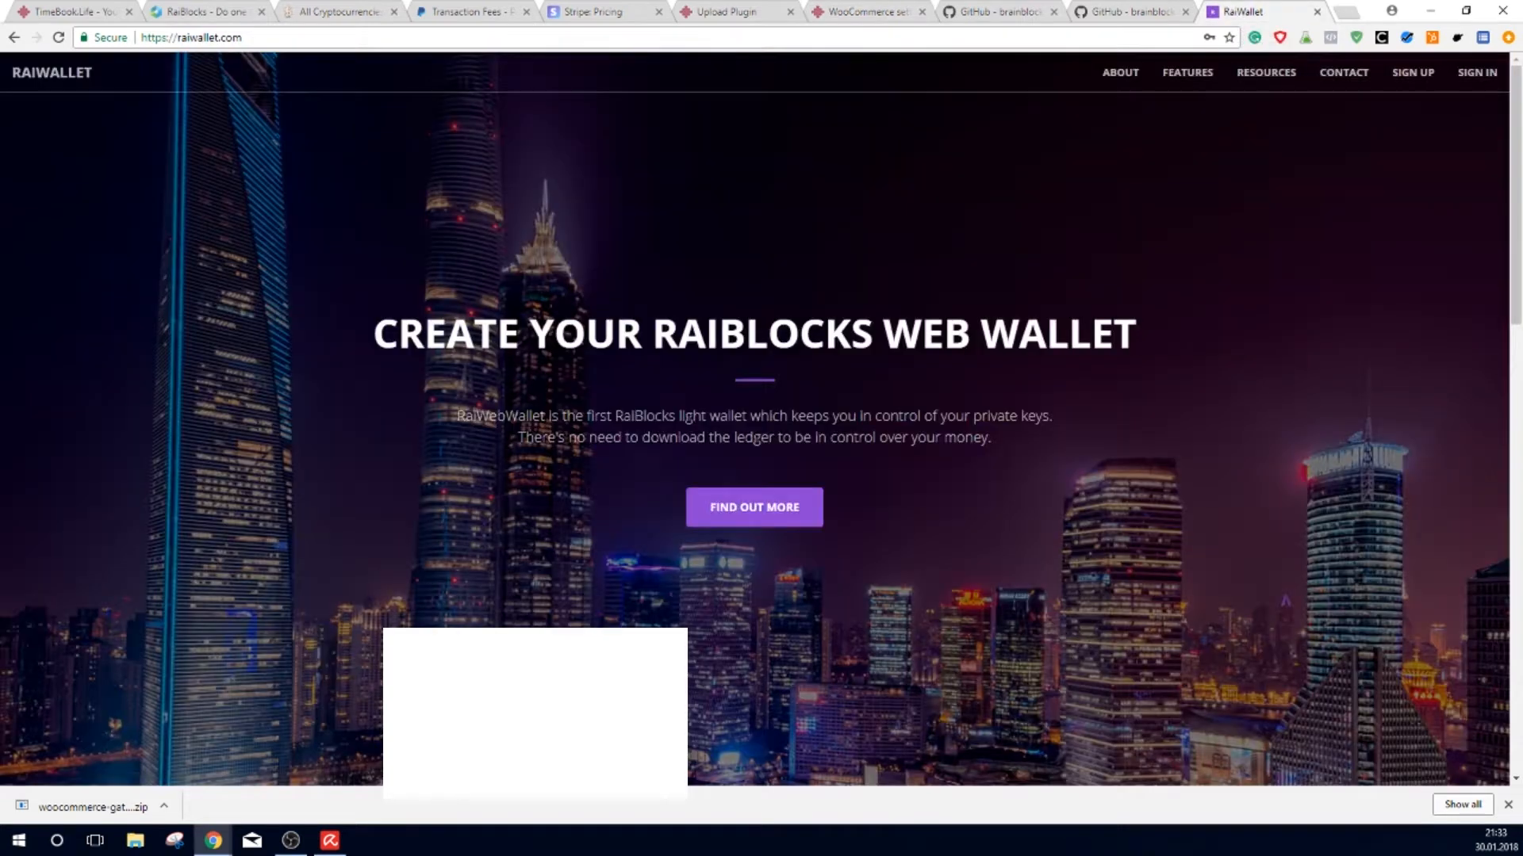
{"action": "left_click", "coordinate": [1416, 73]}
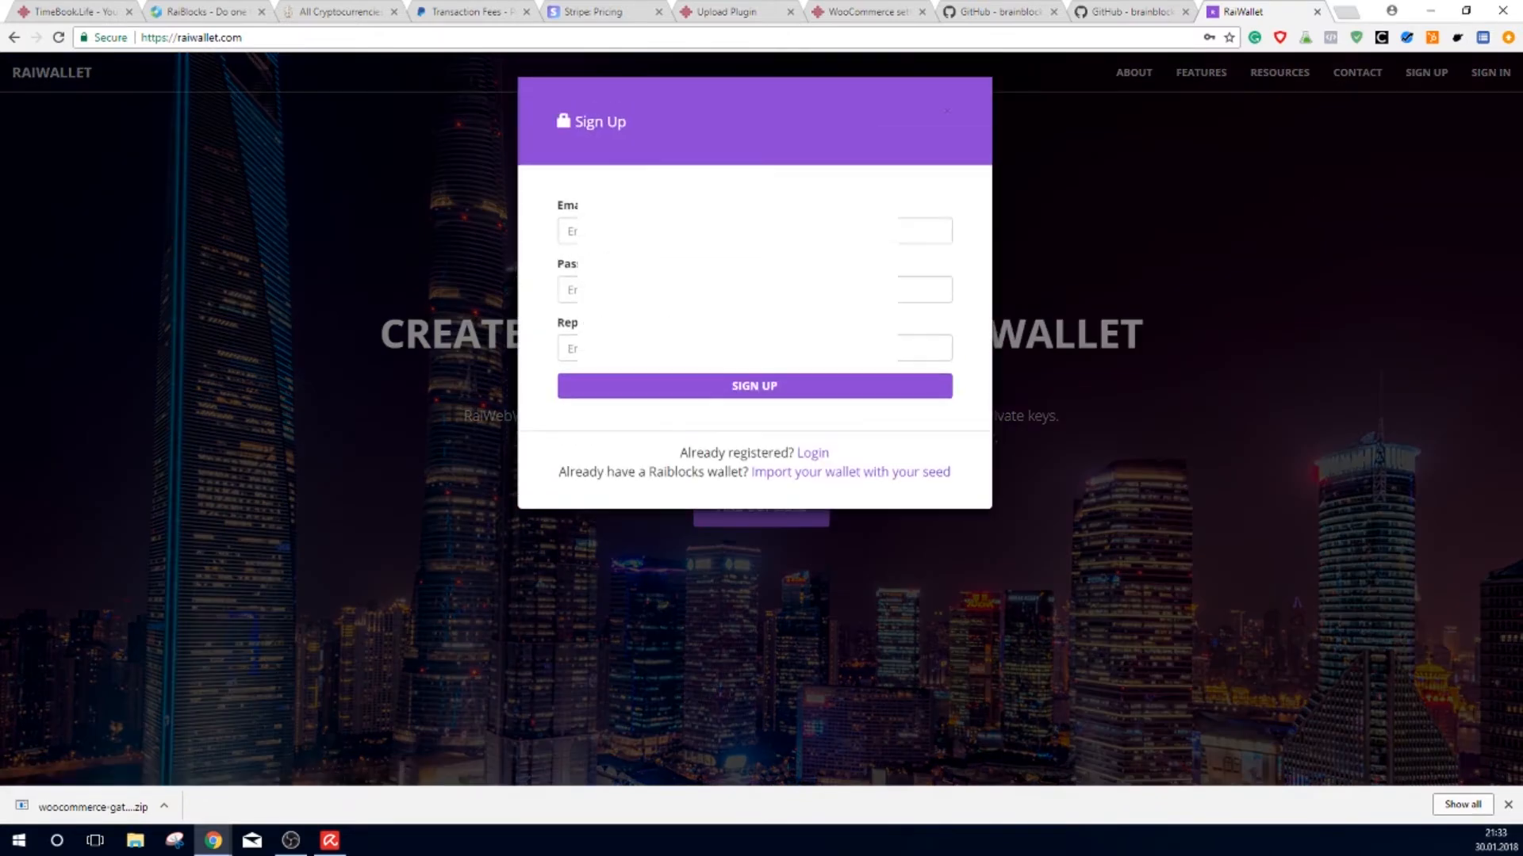
{"action": "left_click", "coordinate": [738, 232]}
{"action": "left_click", "coordinate": [737, 290]}
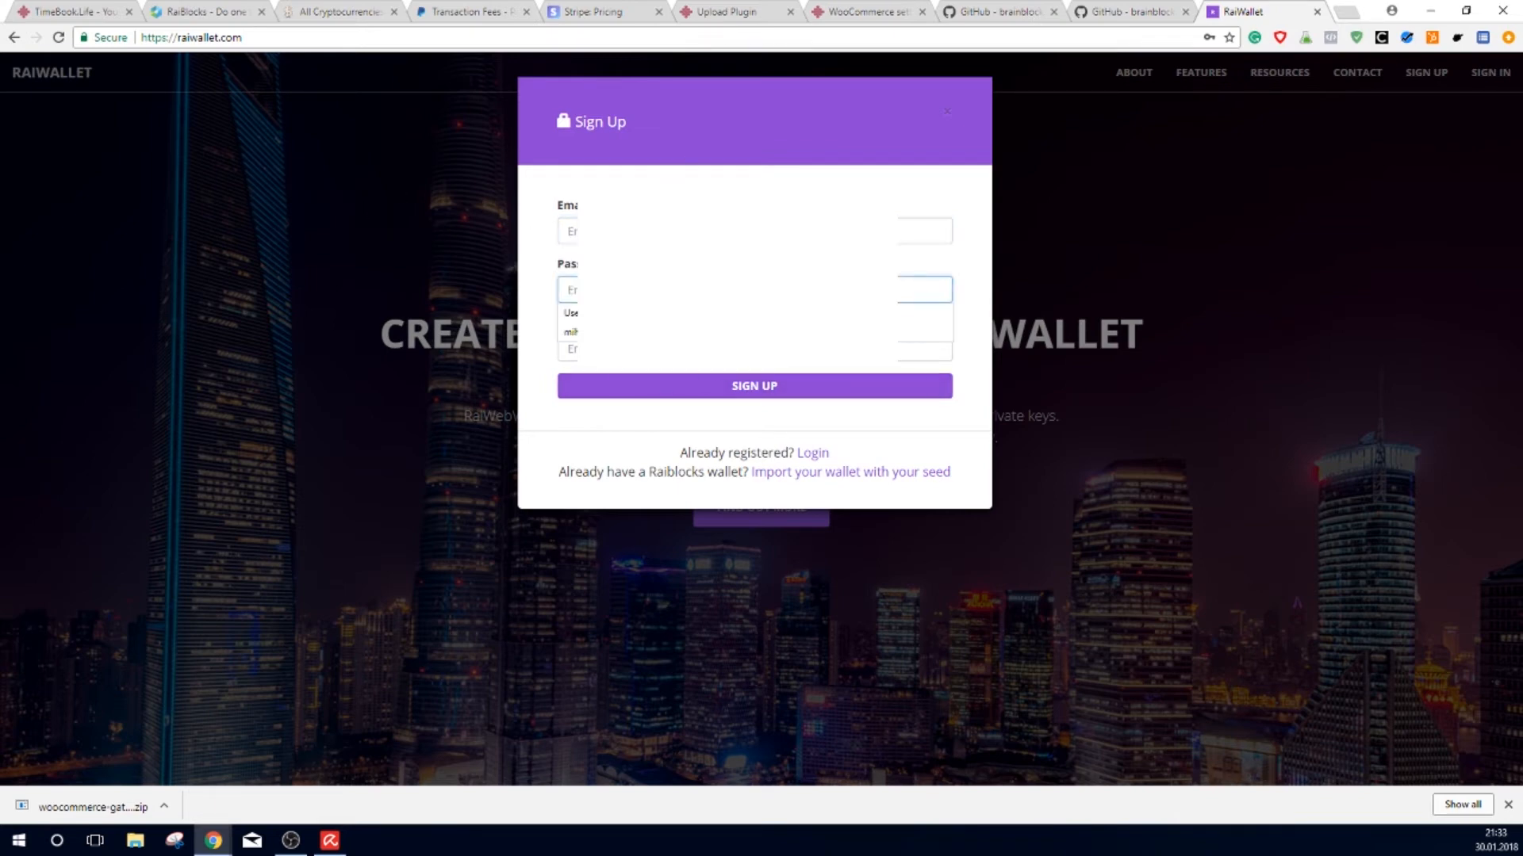
{"action": "left_click", "coordinate": [738, 231]}
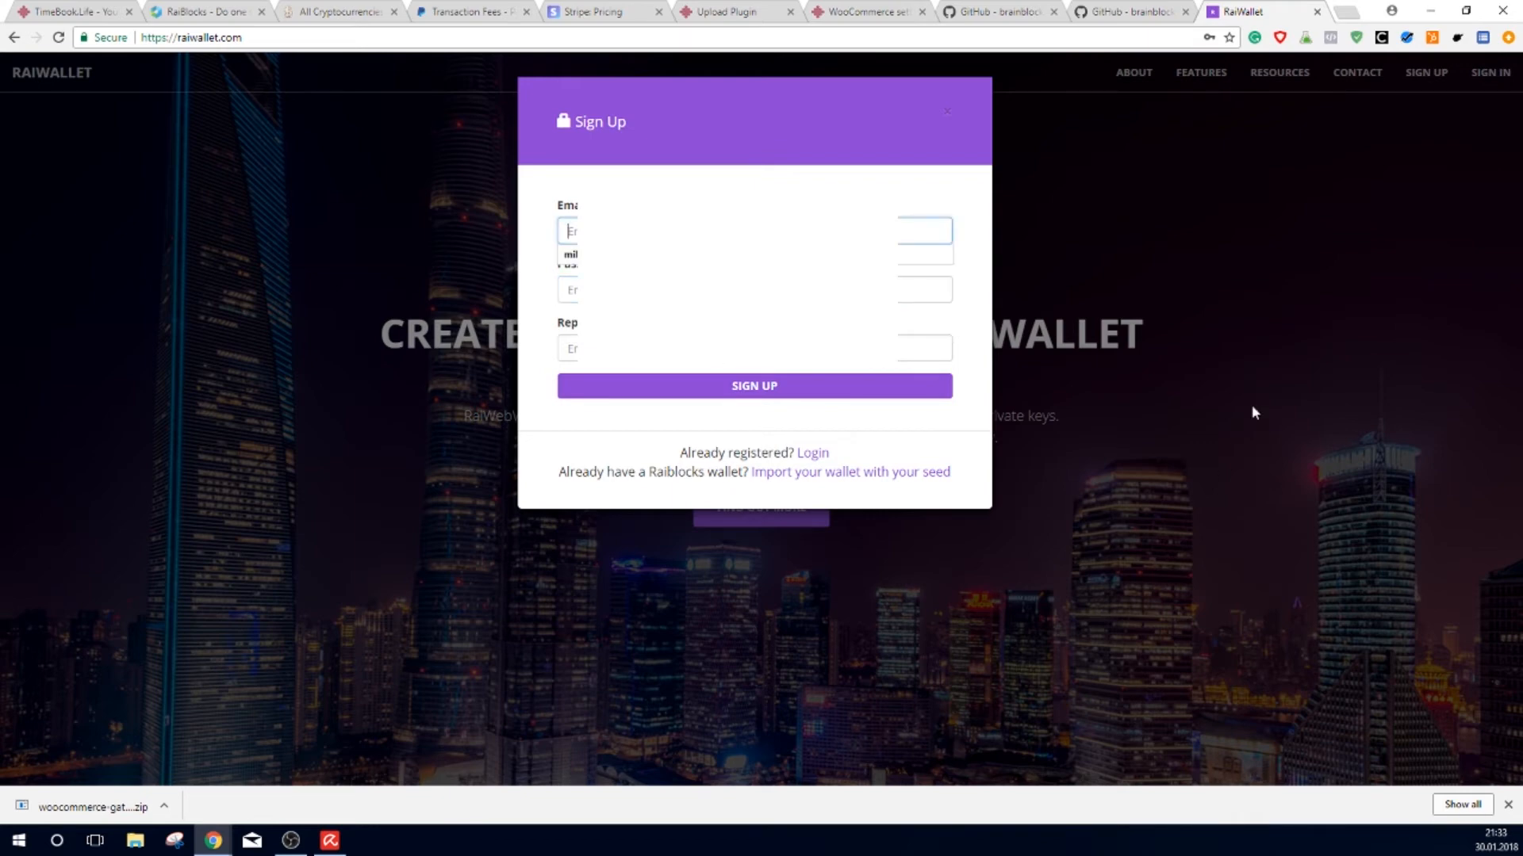
{"action": "type", "text": "sep"}
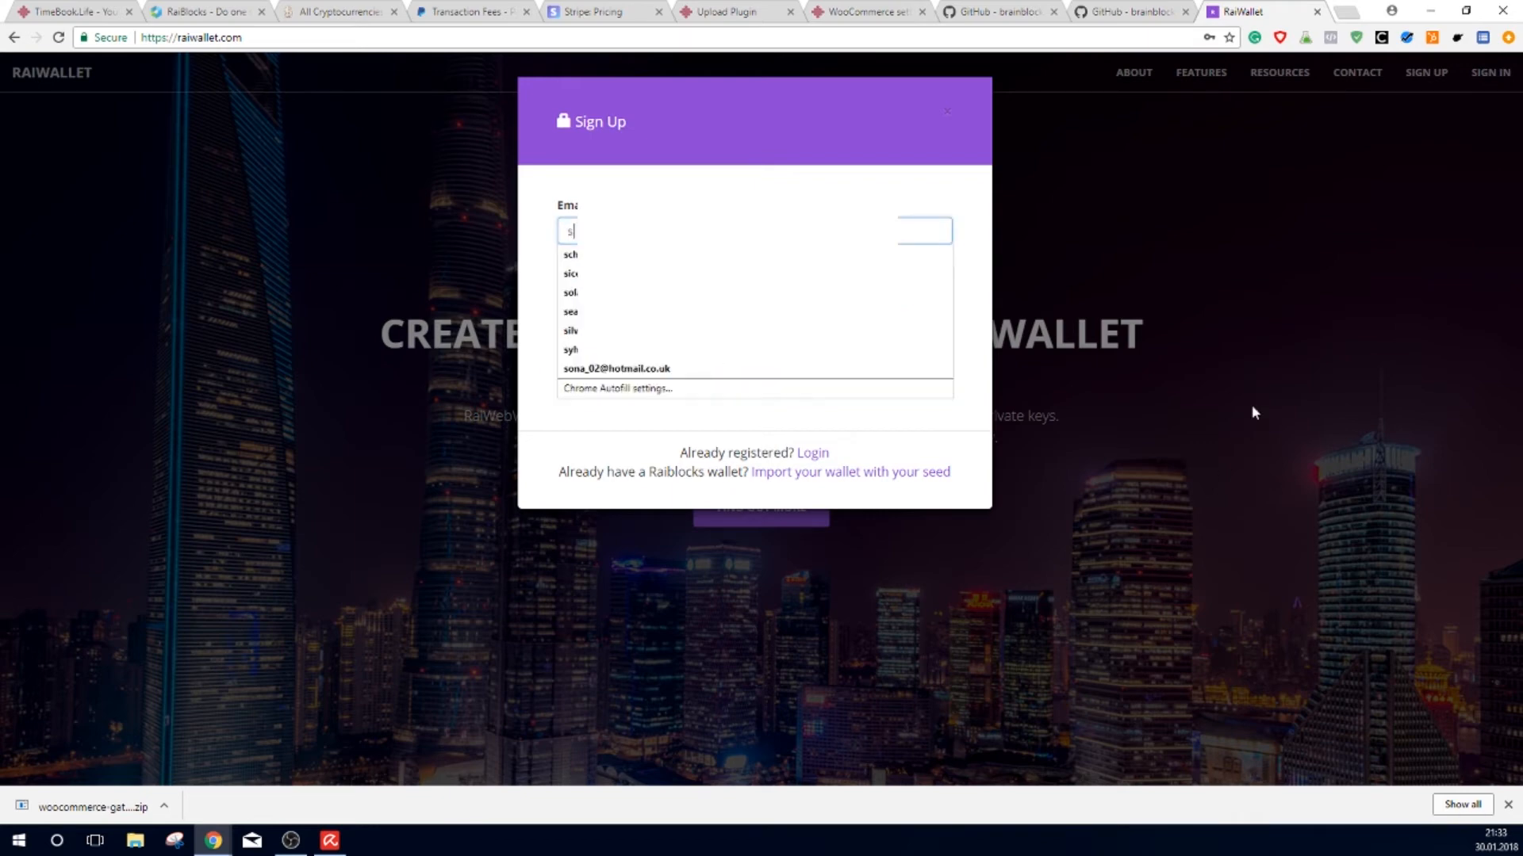
{"action": "key", "text": "Down"}
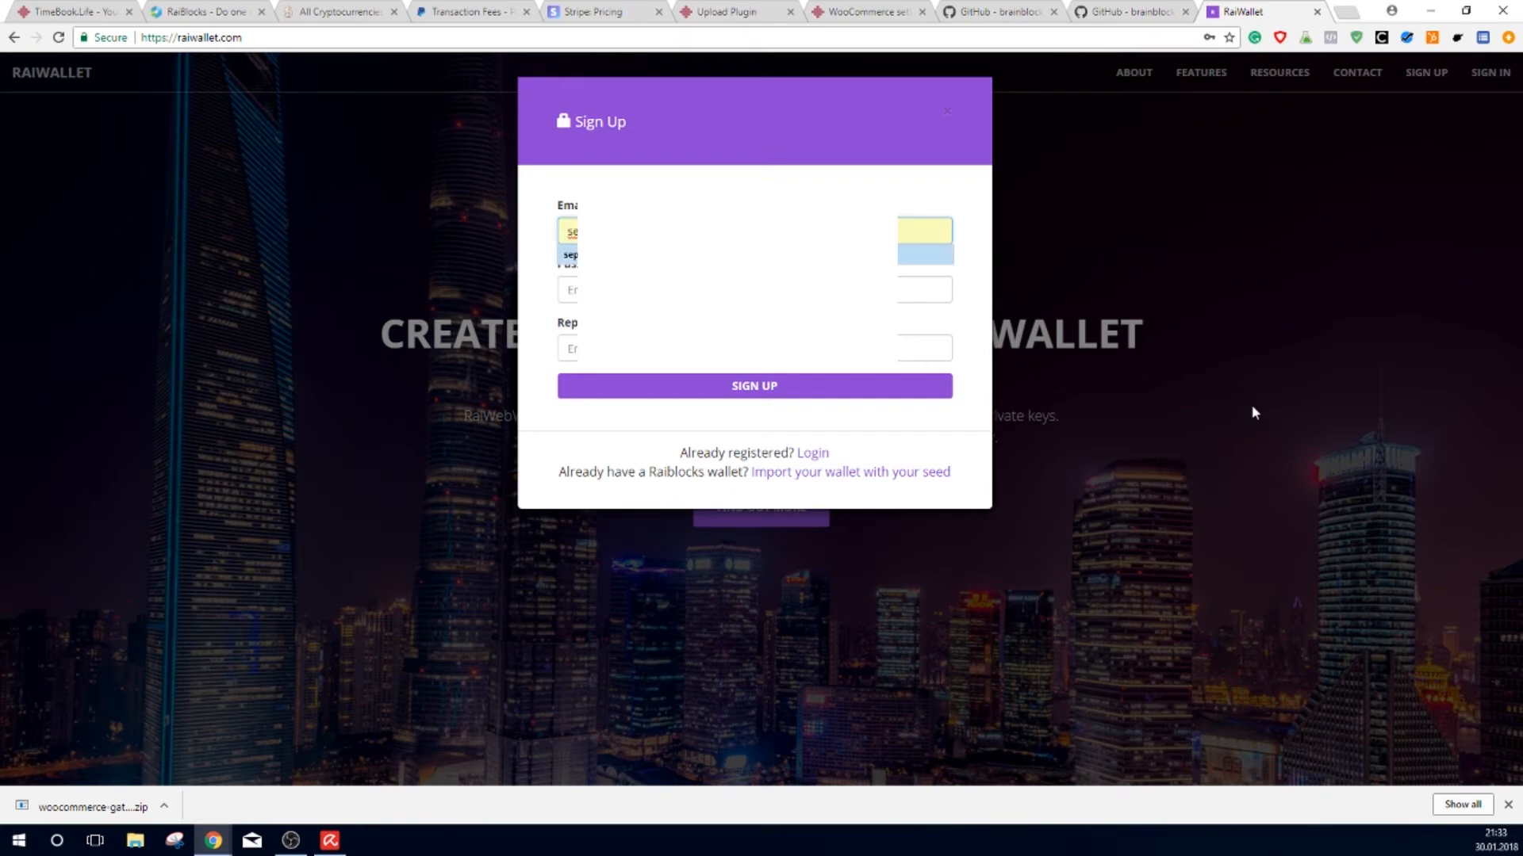
{"action": "key", "text": "Return"}
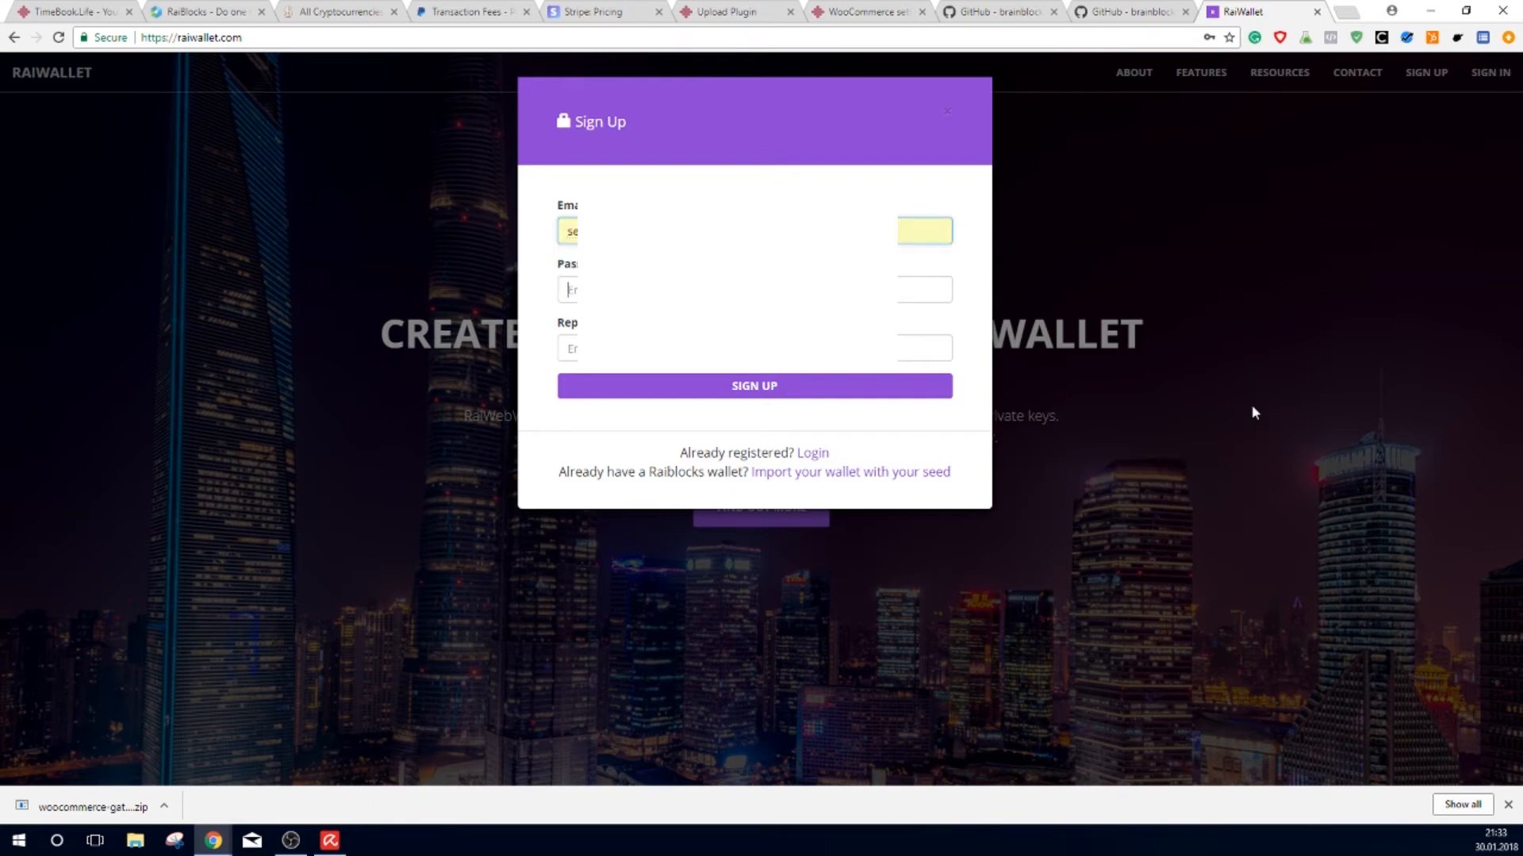
{"action": "key", "text": "Tab"}
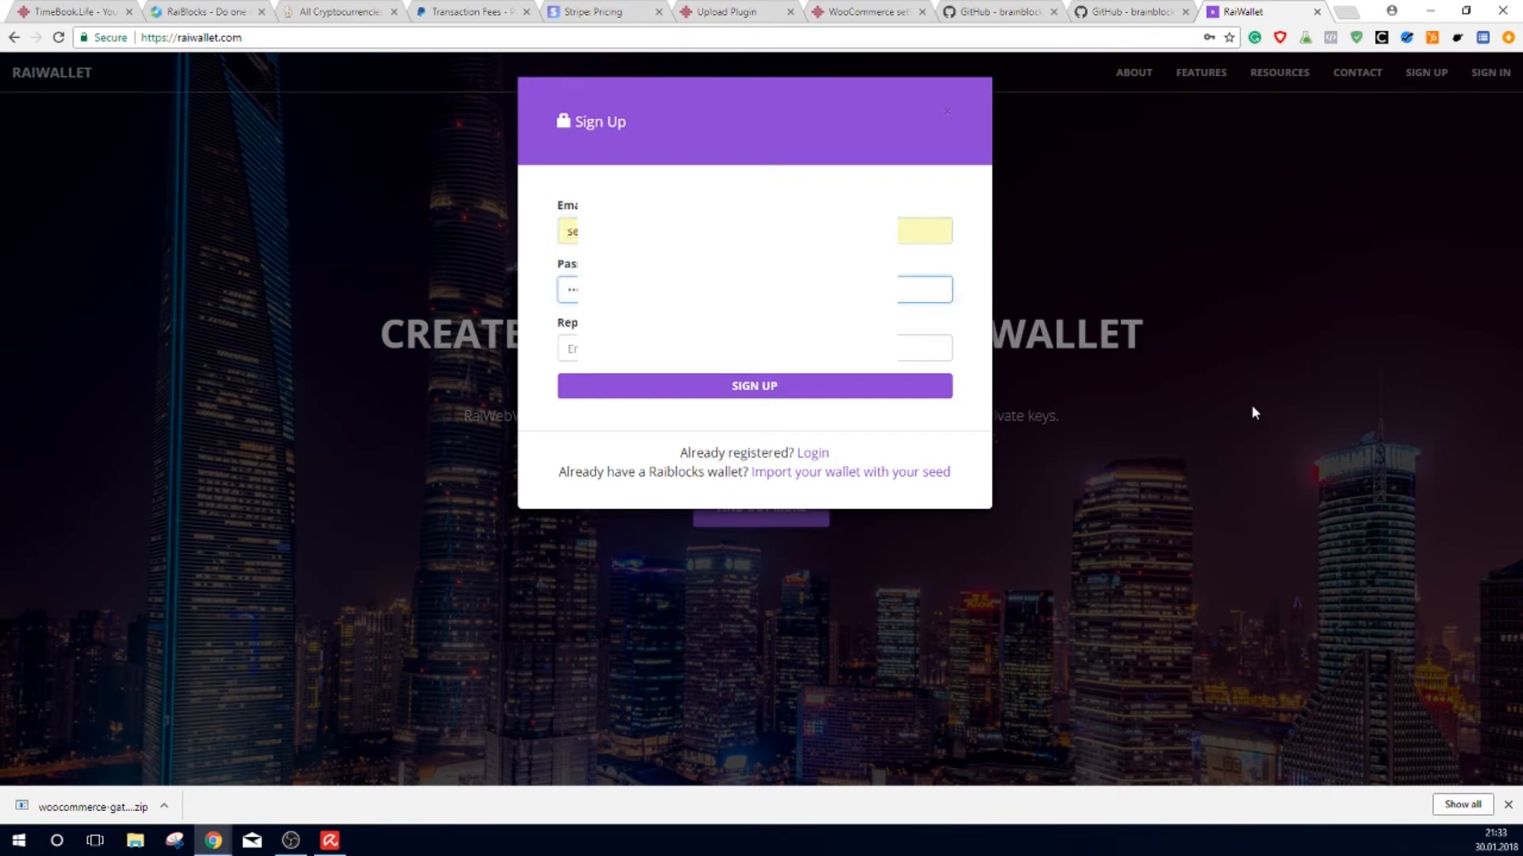
{"action": "key", "text": "Tab"}
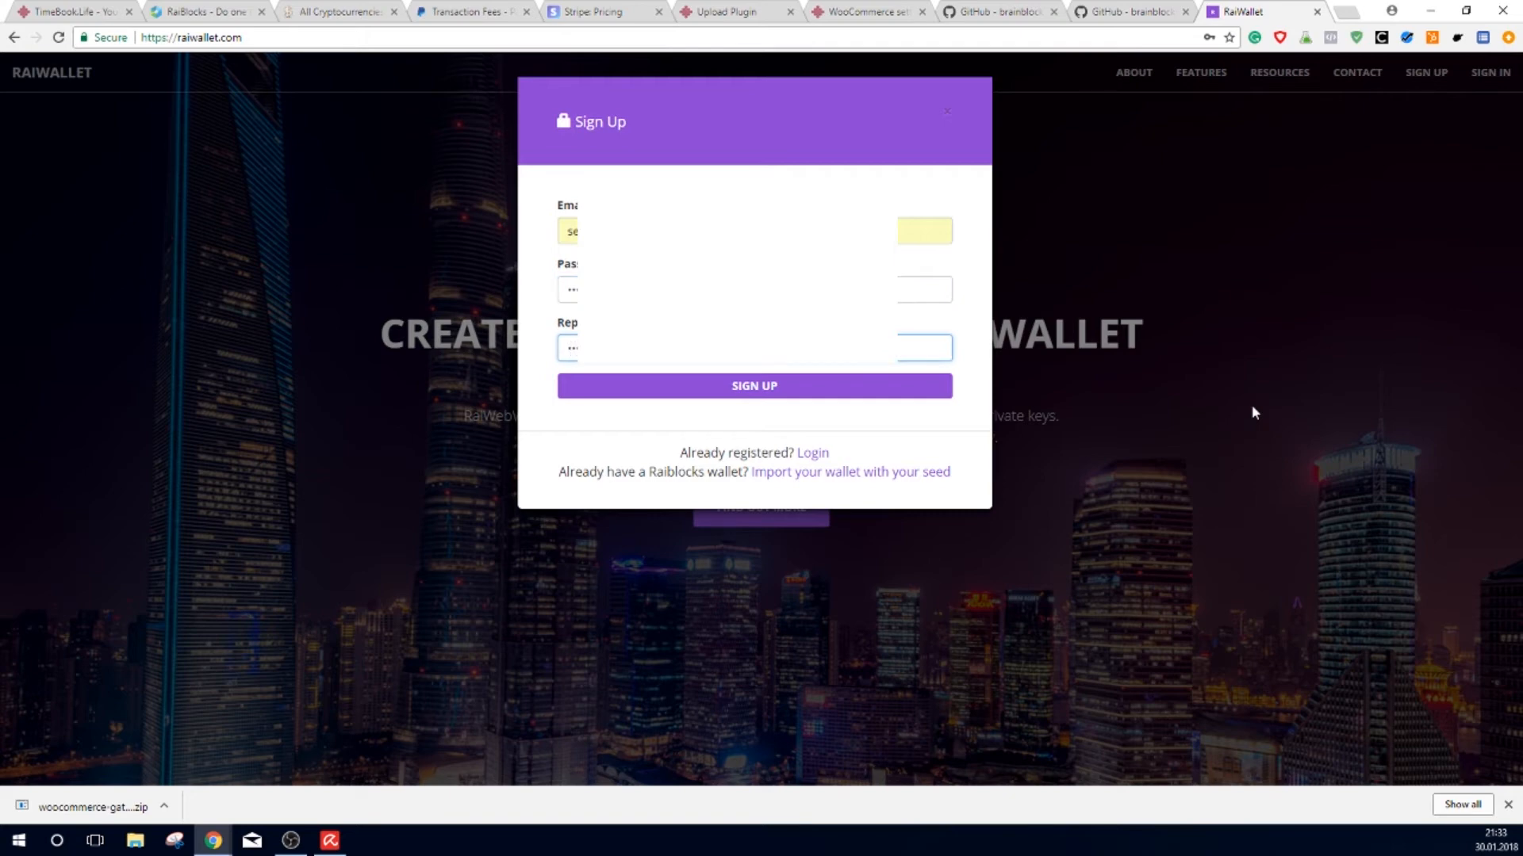
{"action": "left_click", "coordinate": [832, 397]}
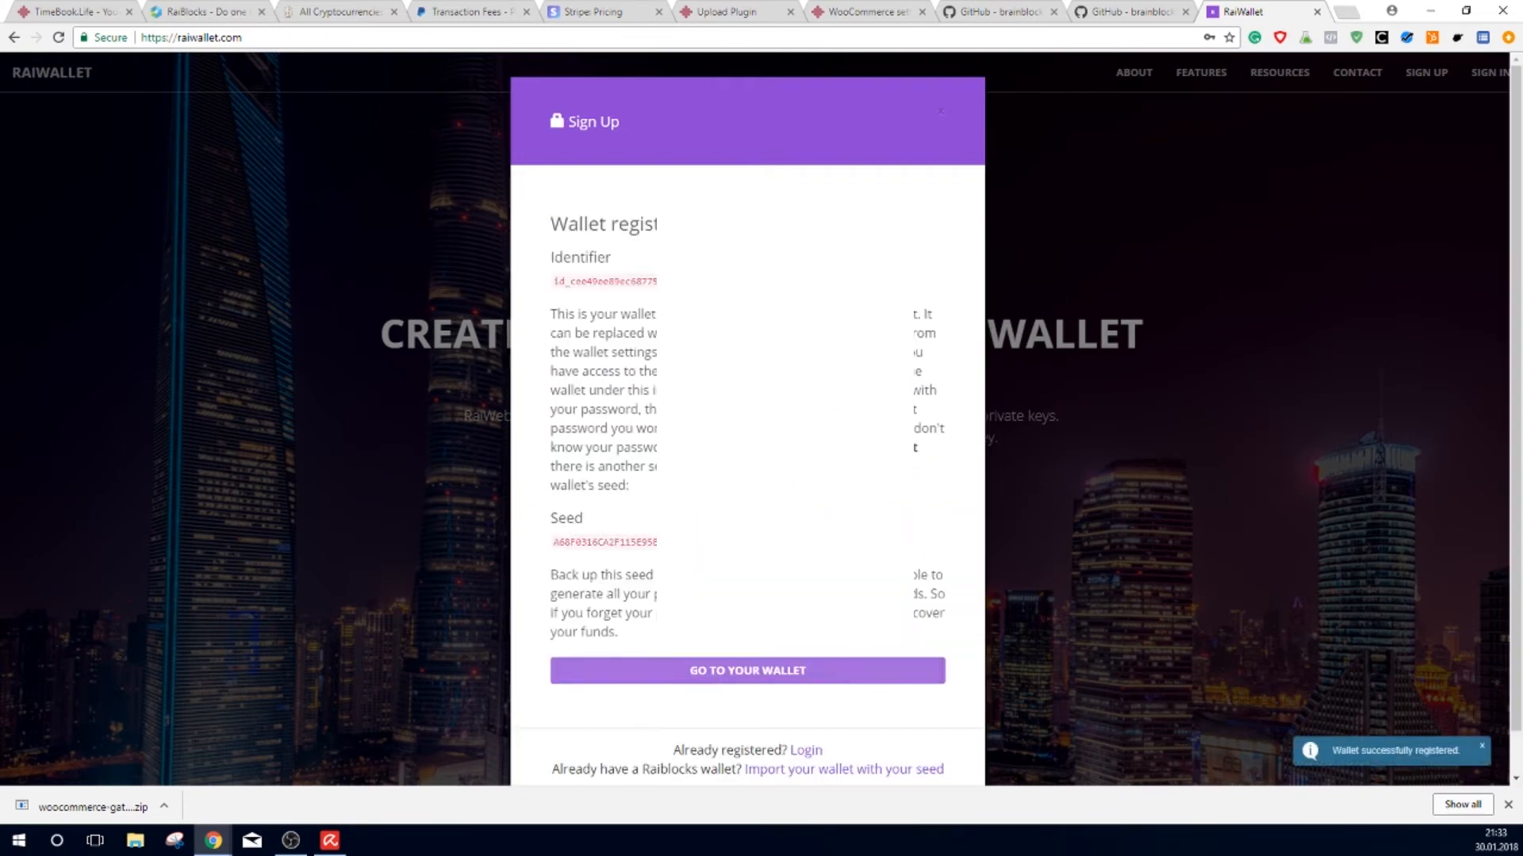
Step: Select the new wallet's identifier and place the Excel worksheet beside the wallet page
{"action": "double_click", "coordinate": [600, 282]}
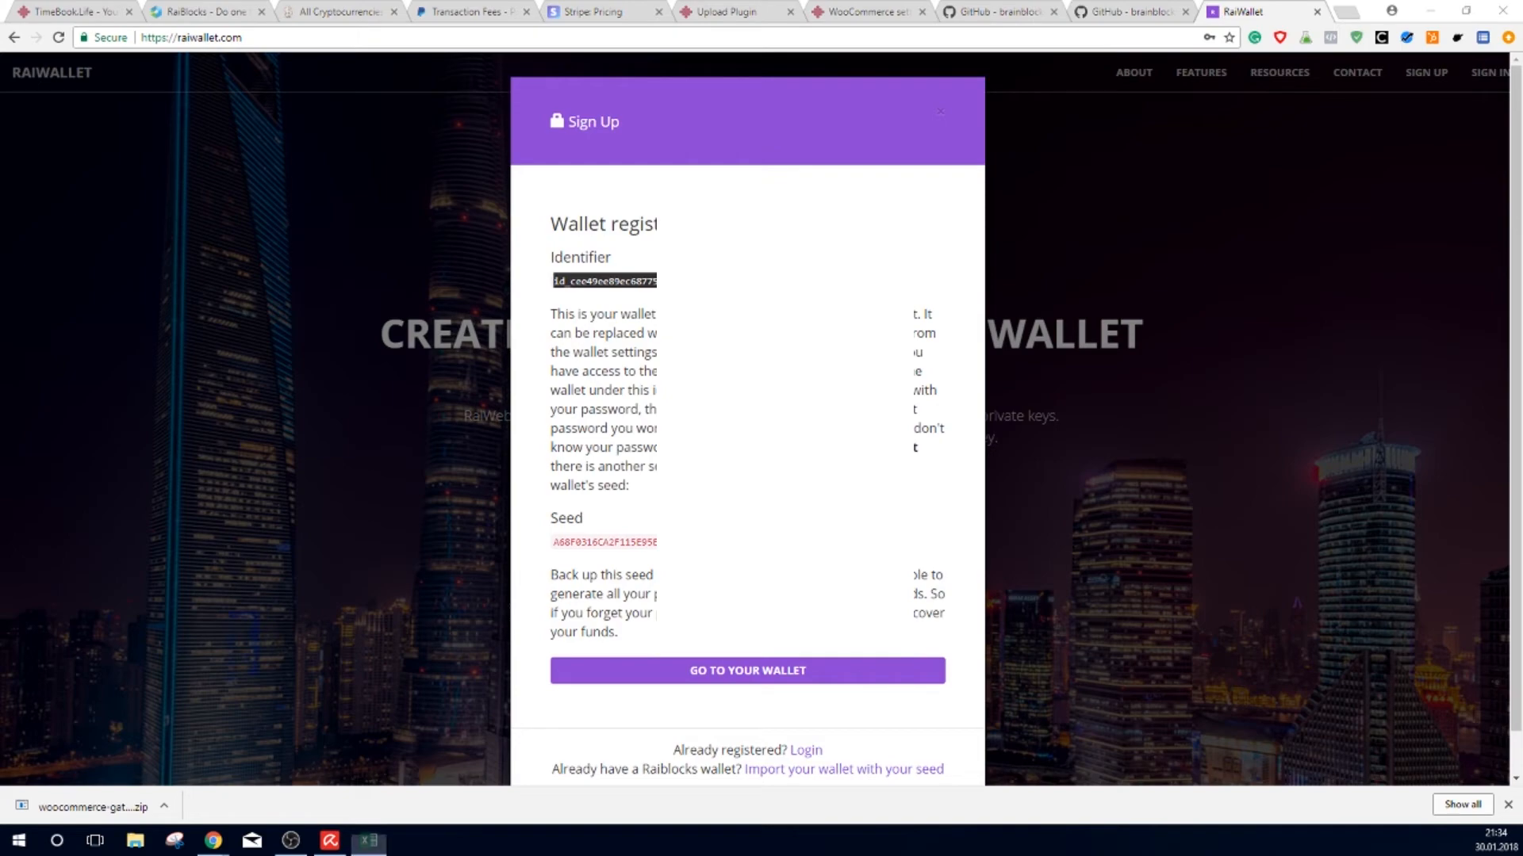
{"action": "left_click_drag", "start_coordinate": [1, 352], "coordinate": [392, 1]}
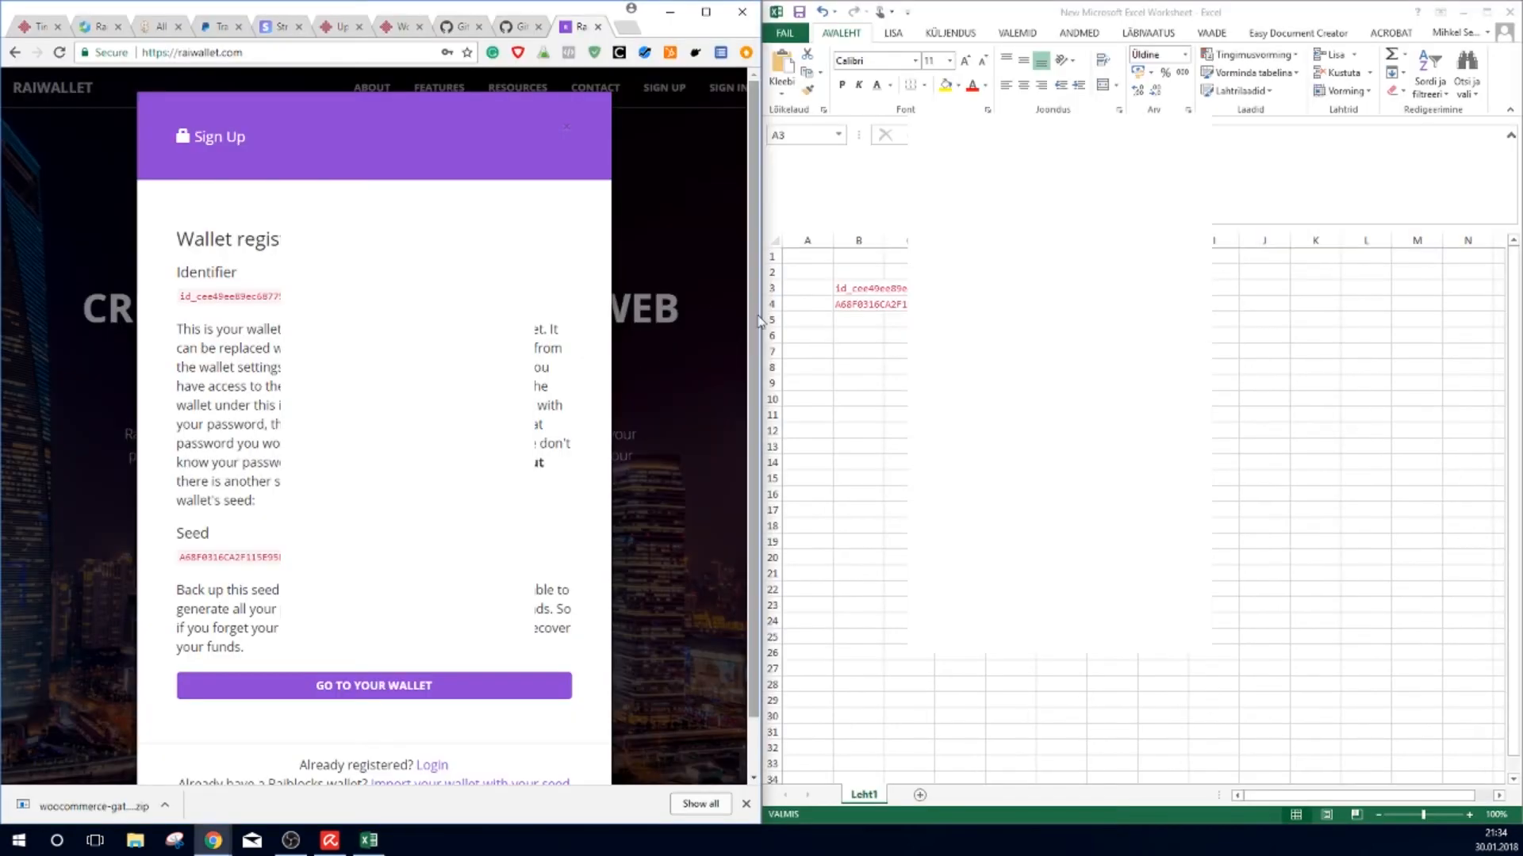
Step: Label cells A3 and A4 as 'ID' and 'Seed'
{"action": "left_click", "coordinate": [794, 289]}
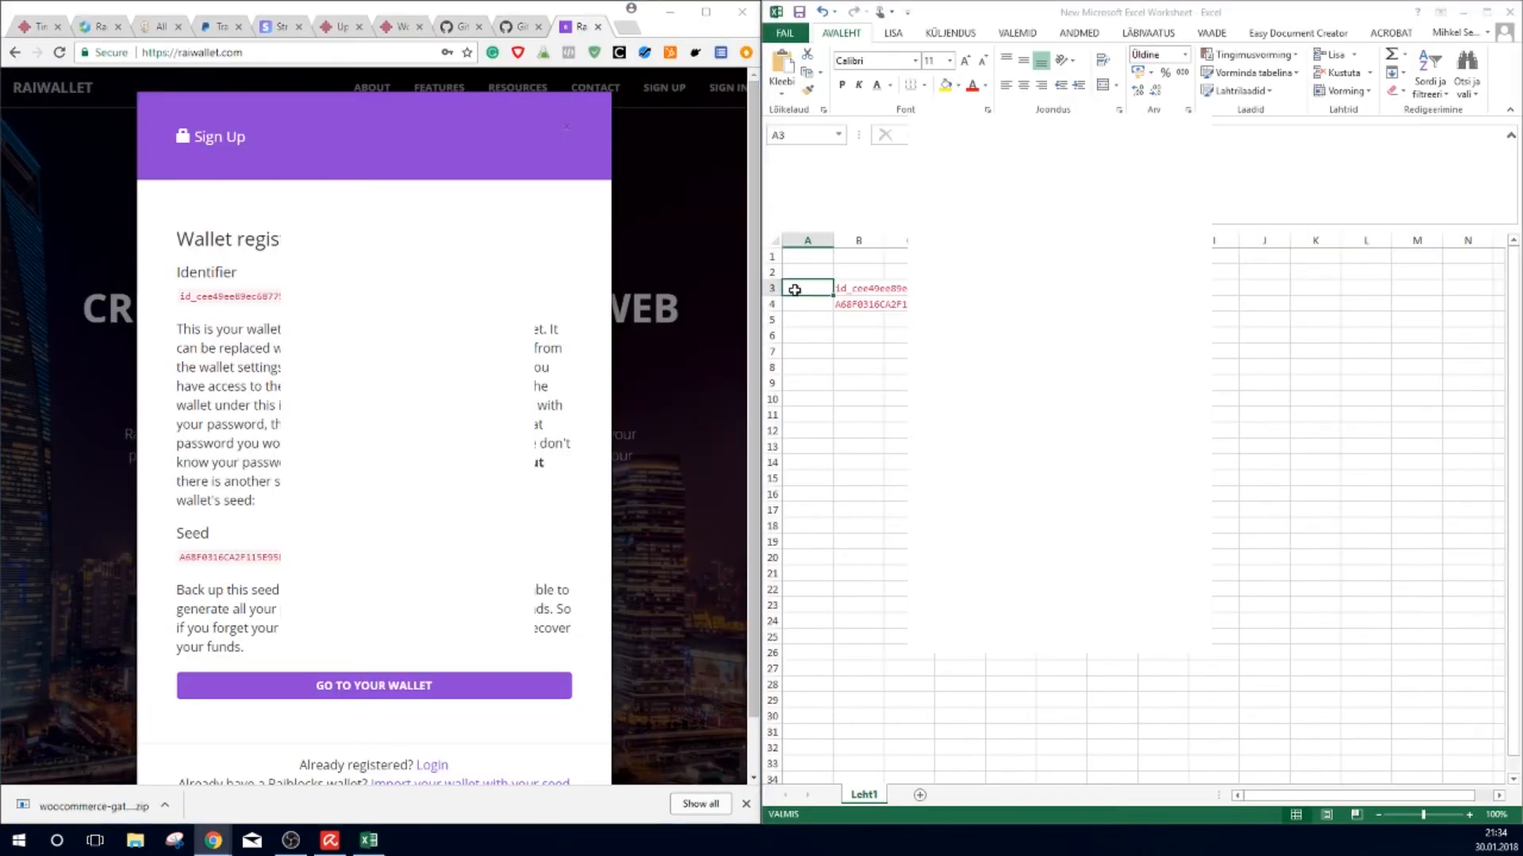
{"action": "type", "text": "ID"}
{"action": "key", "text": "Return"}
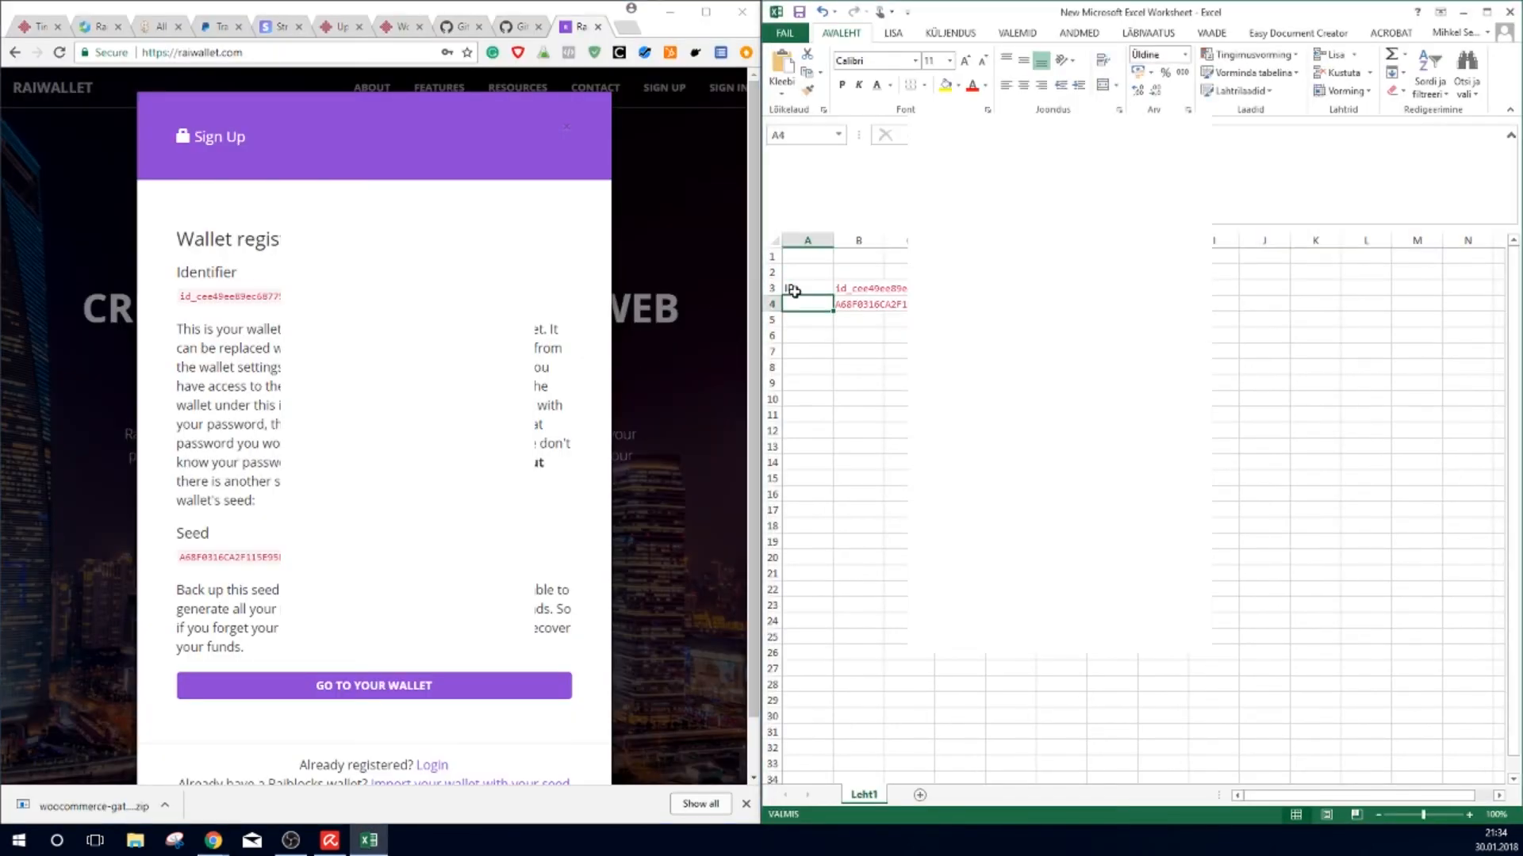
{"action": "type", "text": "Seed"}
{"action": "key", "text": "Return"}
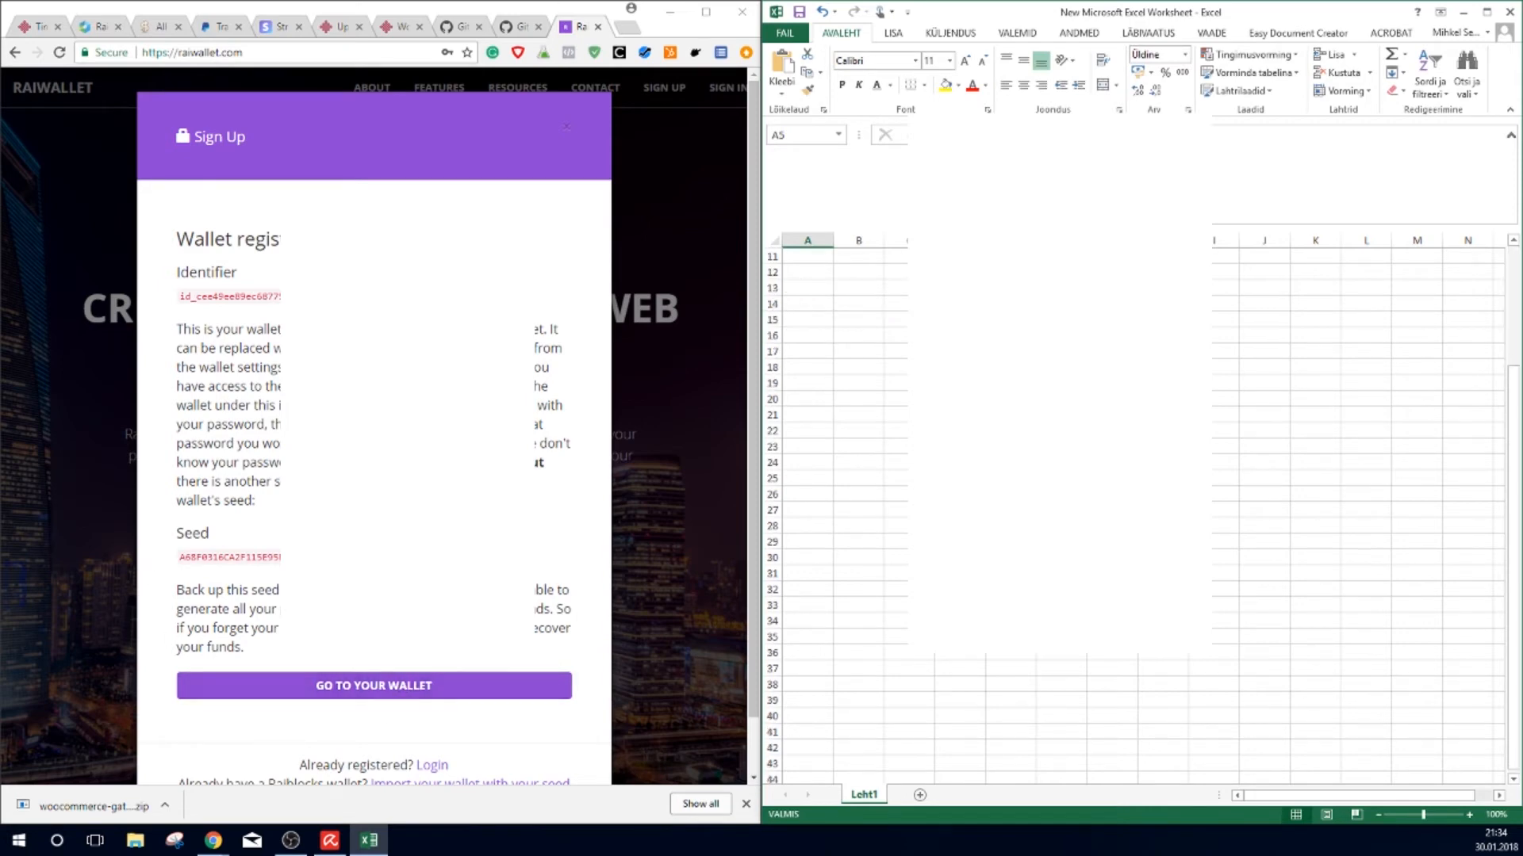
Step: Copy the wallet's xrb account address into B2 and label A2 'Address'
{"action": "left_click", "coordinate": [440, 691]}
{"action": "left_click", "coordinate": [890, 487]}
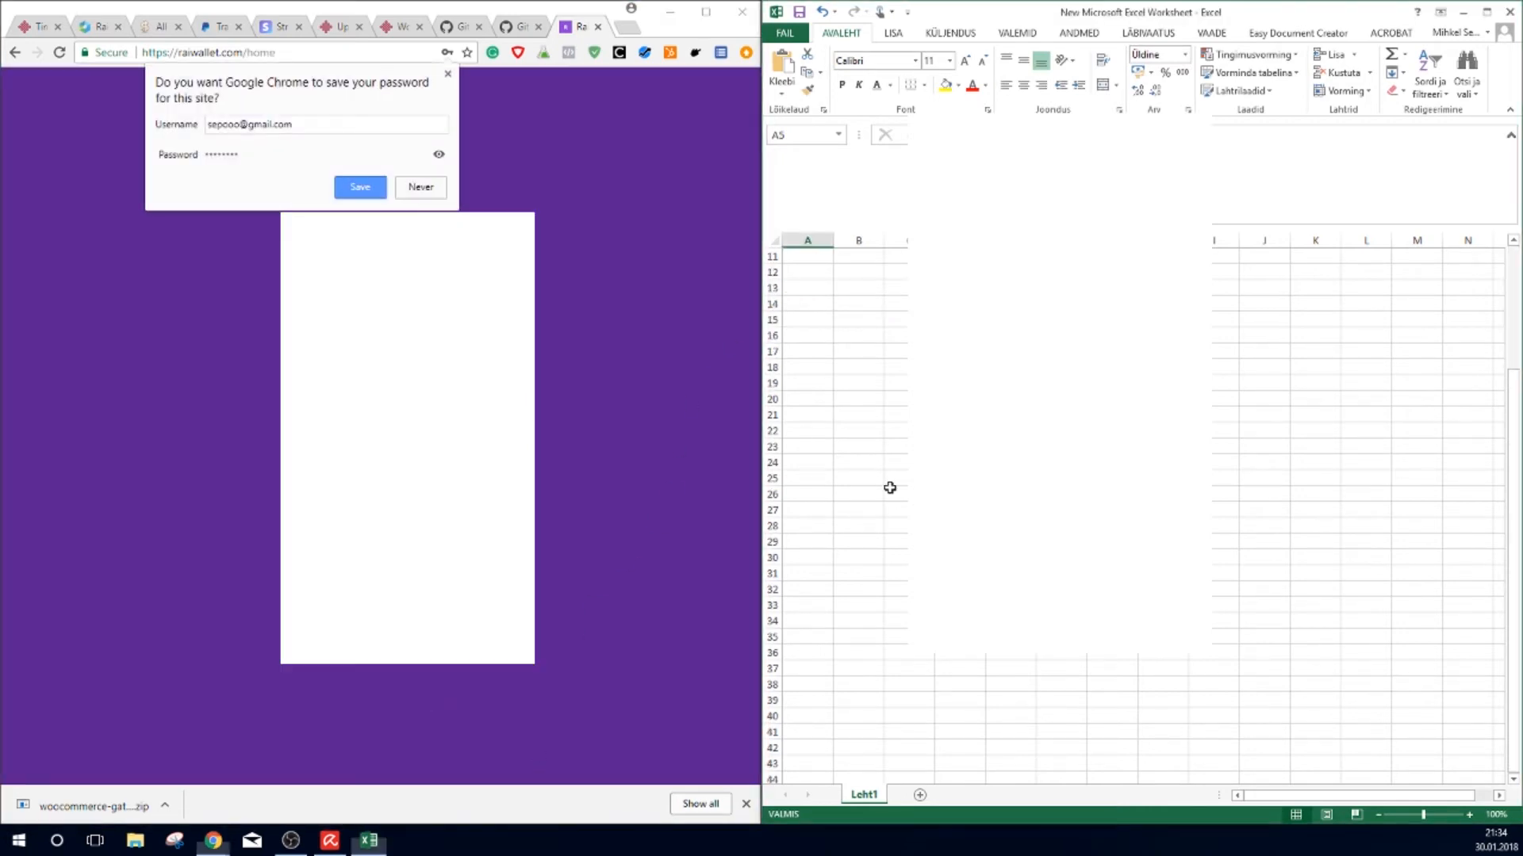
{"action": "scroll", "coordinate": [890, 487], "scroll_direction": "up", "scroll_amount": 4}
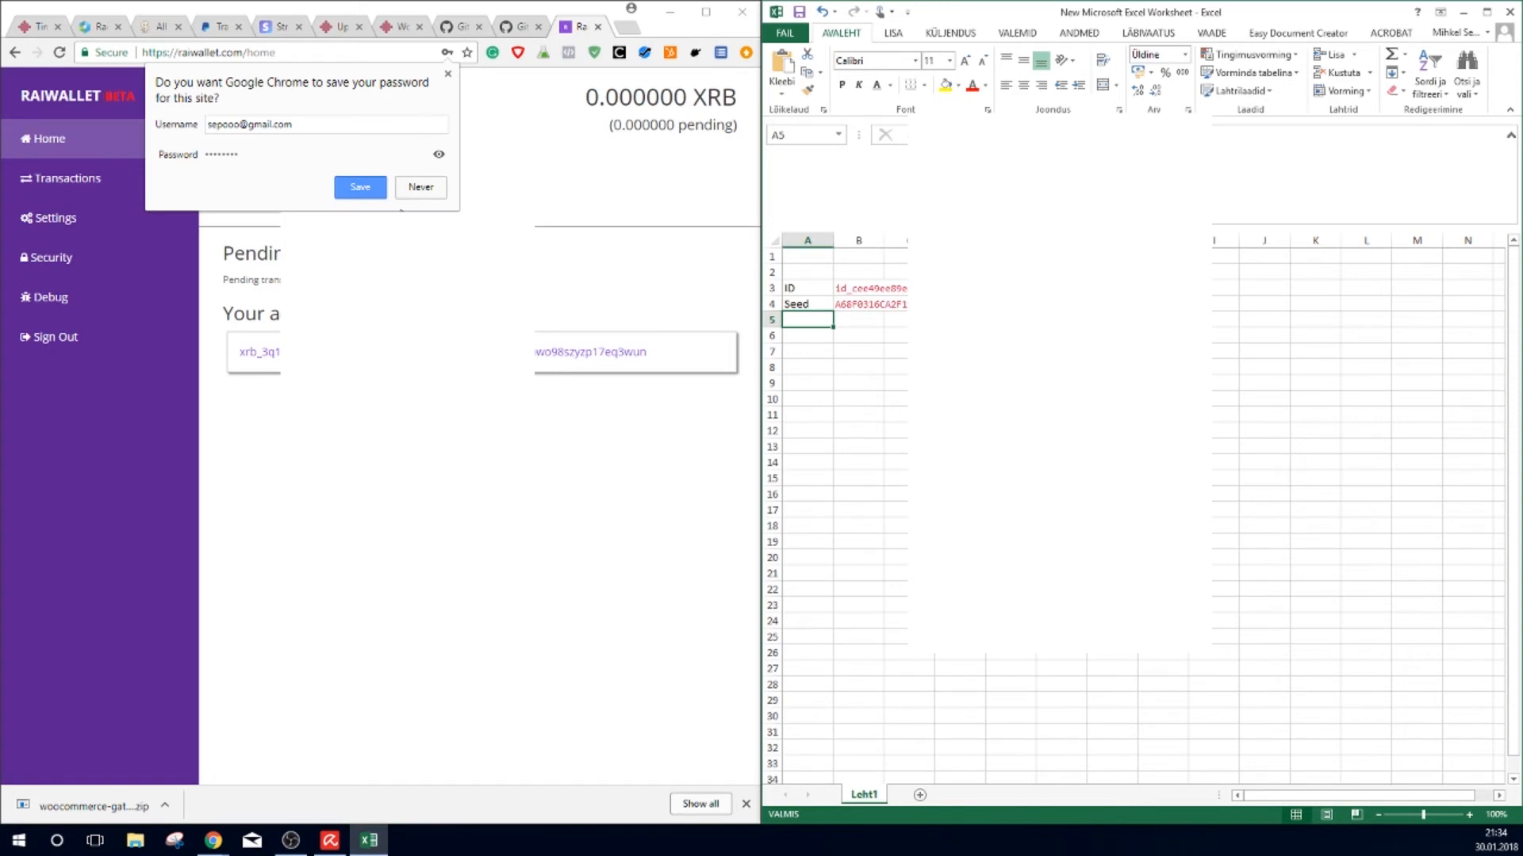
{"action": "left_click", "coordinate": [449, 76]}
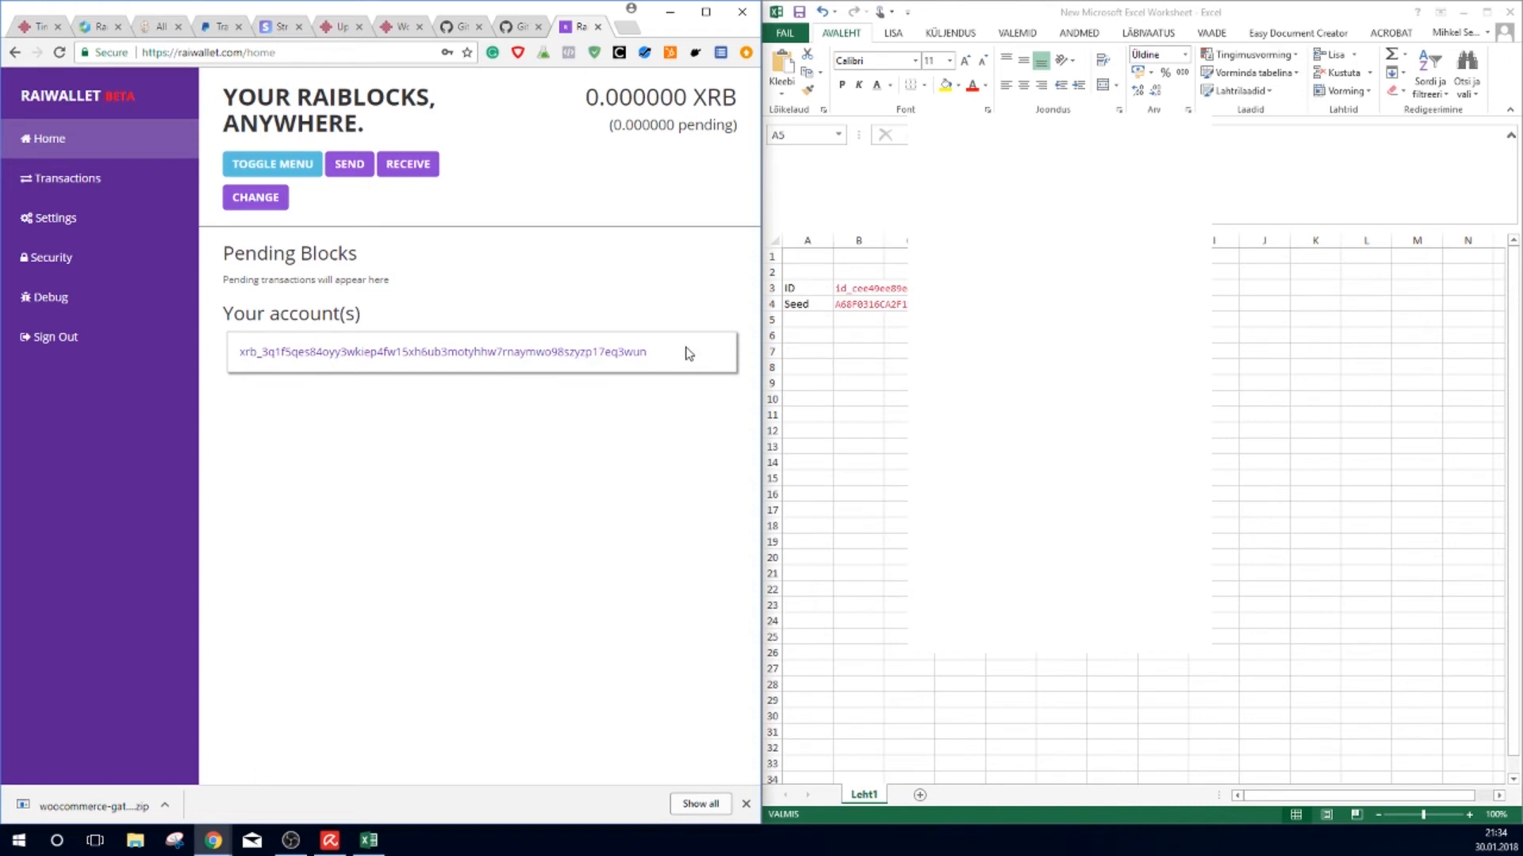
{"action": "left_click_drag", "start_coordinate": [687, 350], "coordinate": [238, 372]}
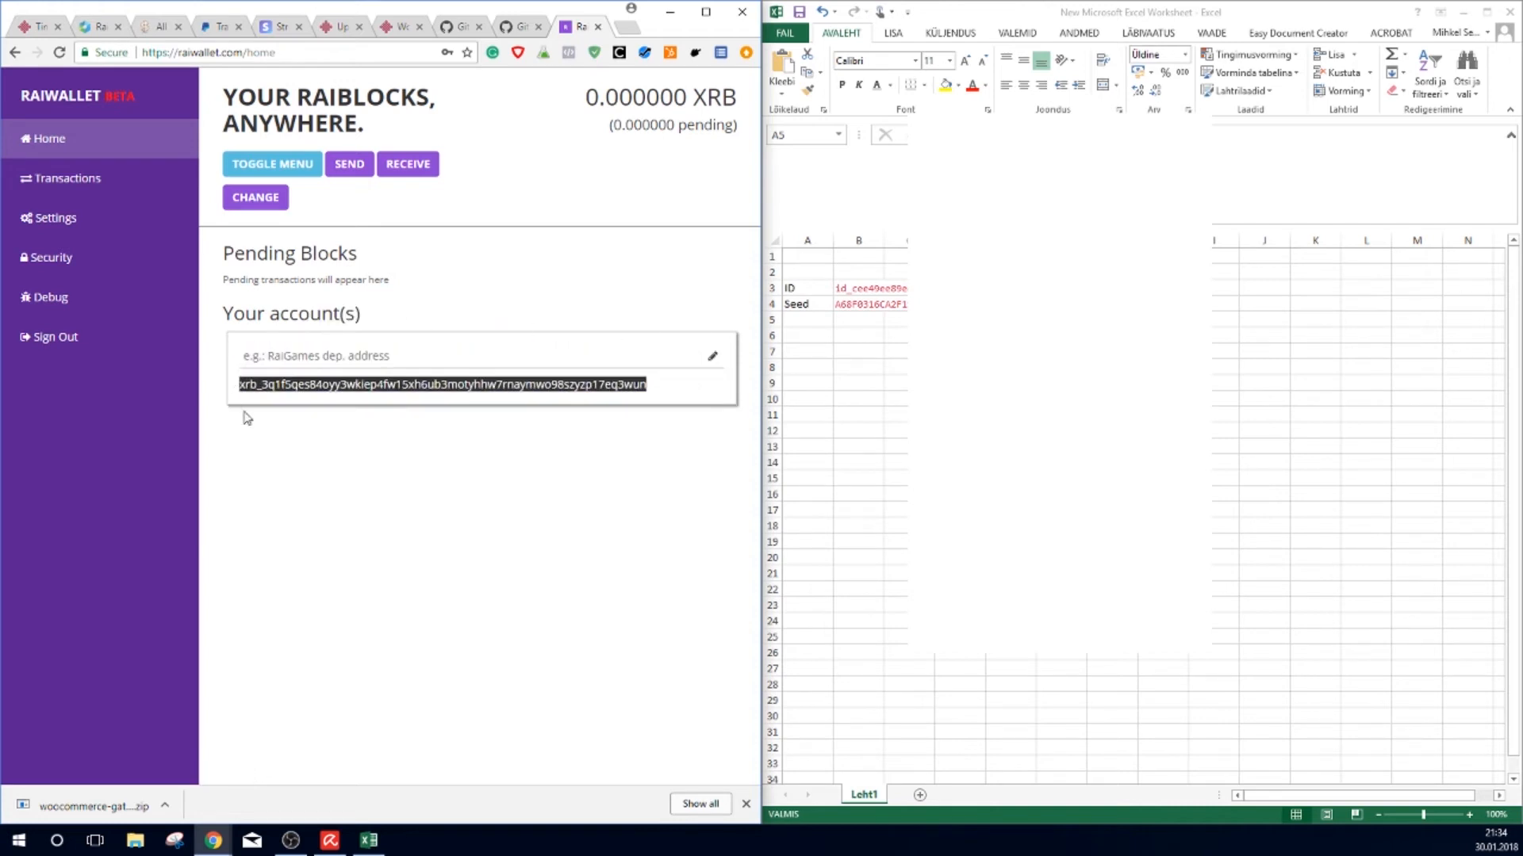
{"action": "left_click", "coordinate": [856, 274]}
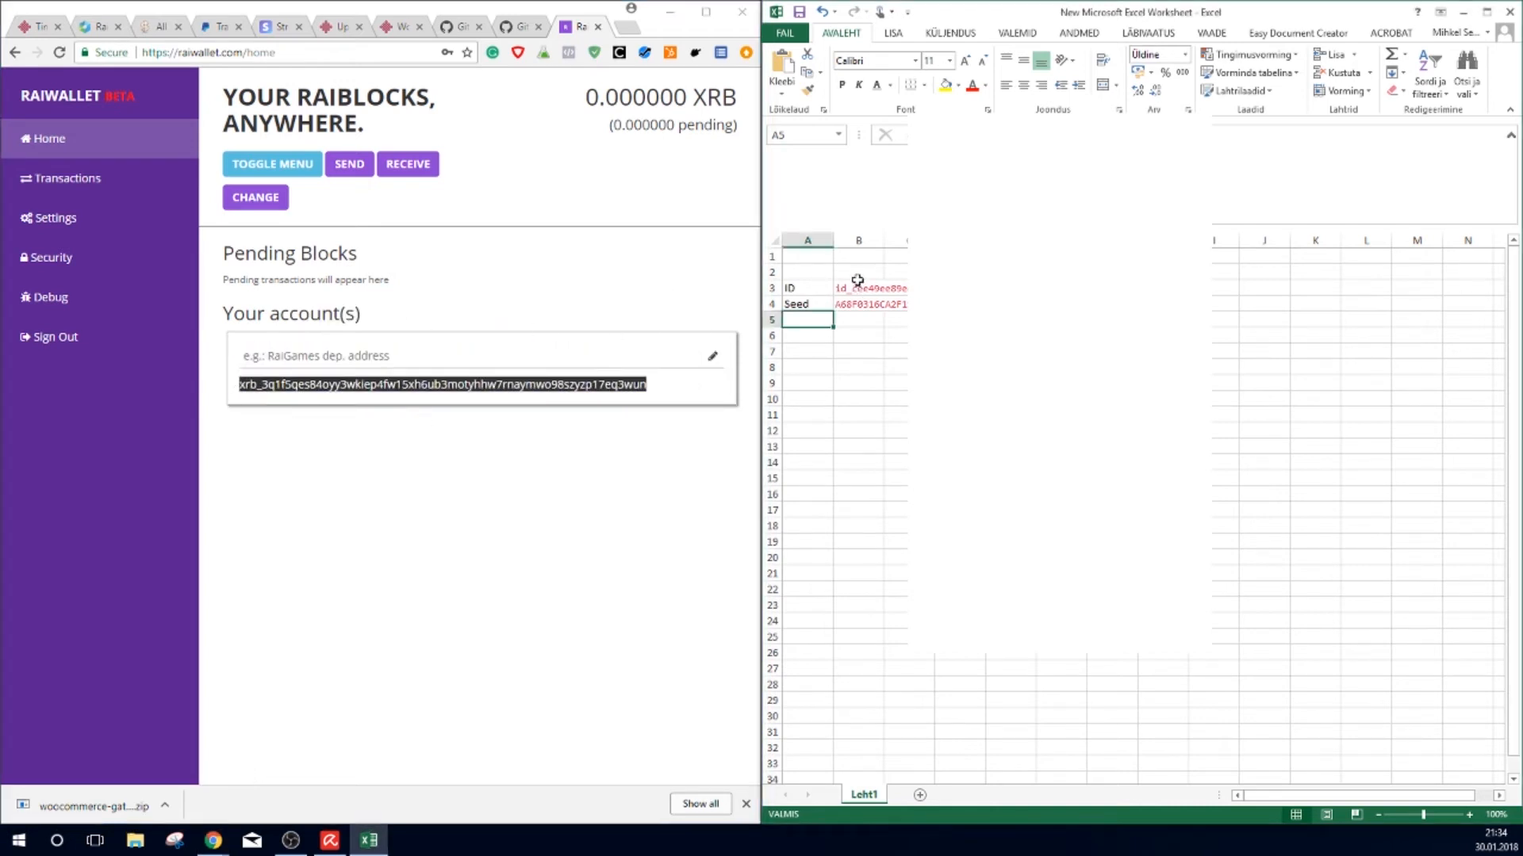
{"action": "type", "text": "xrb_3q1f5qes84oyy3wklep4fw15xh6ub3motyhhw7rnaymwo98szyzp17eq3wun"}
{"action": "left_click", "coordinate": [804, 272]}
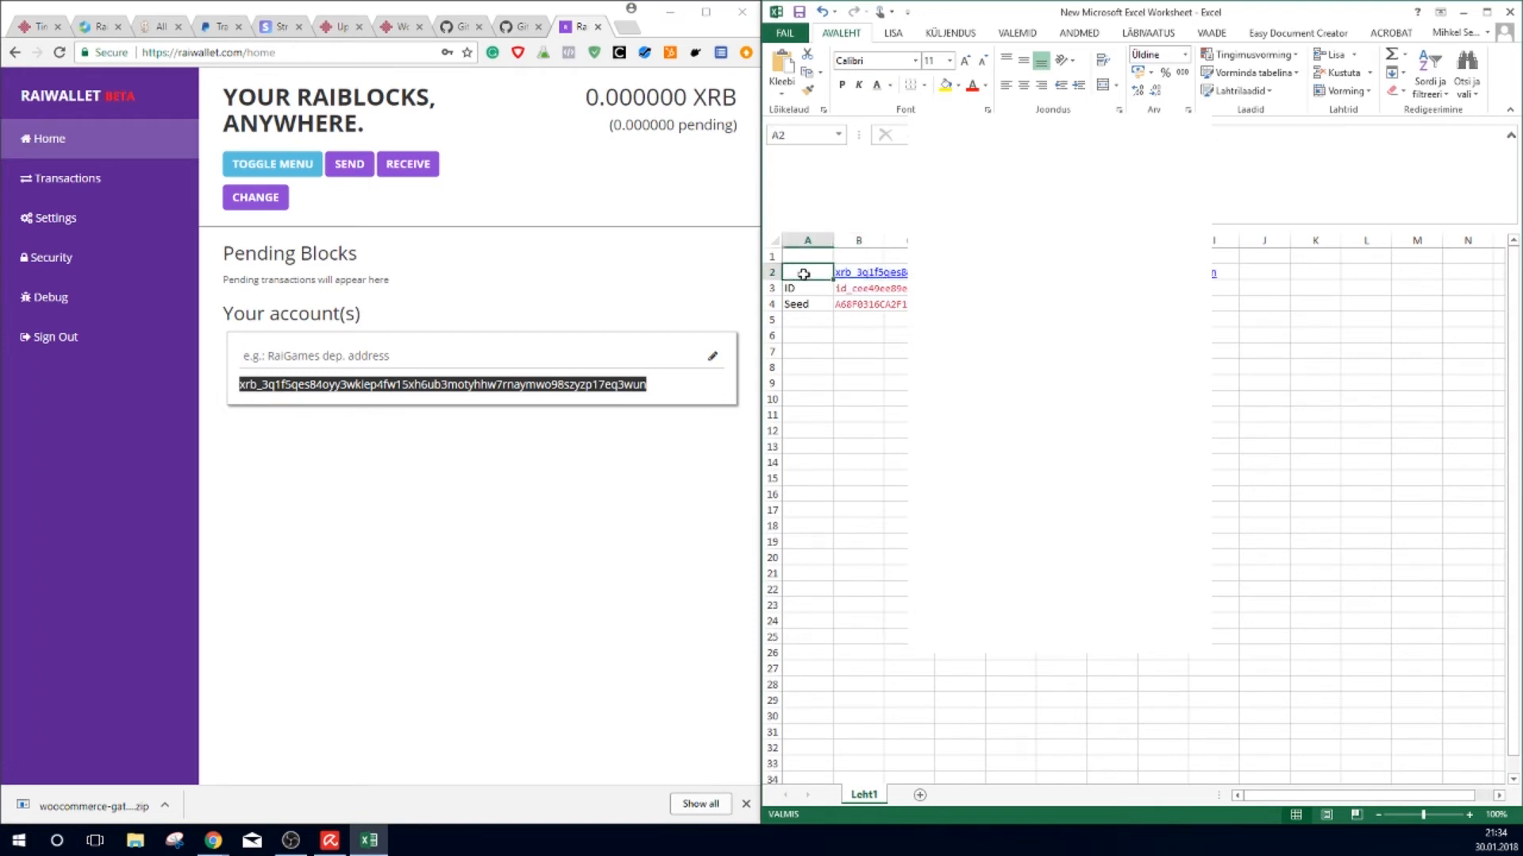
{"action": "type", "text": "Addr"}
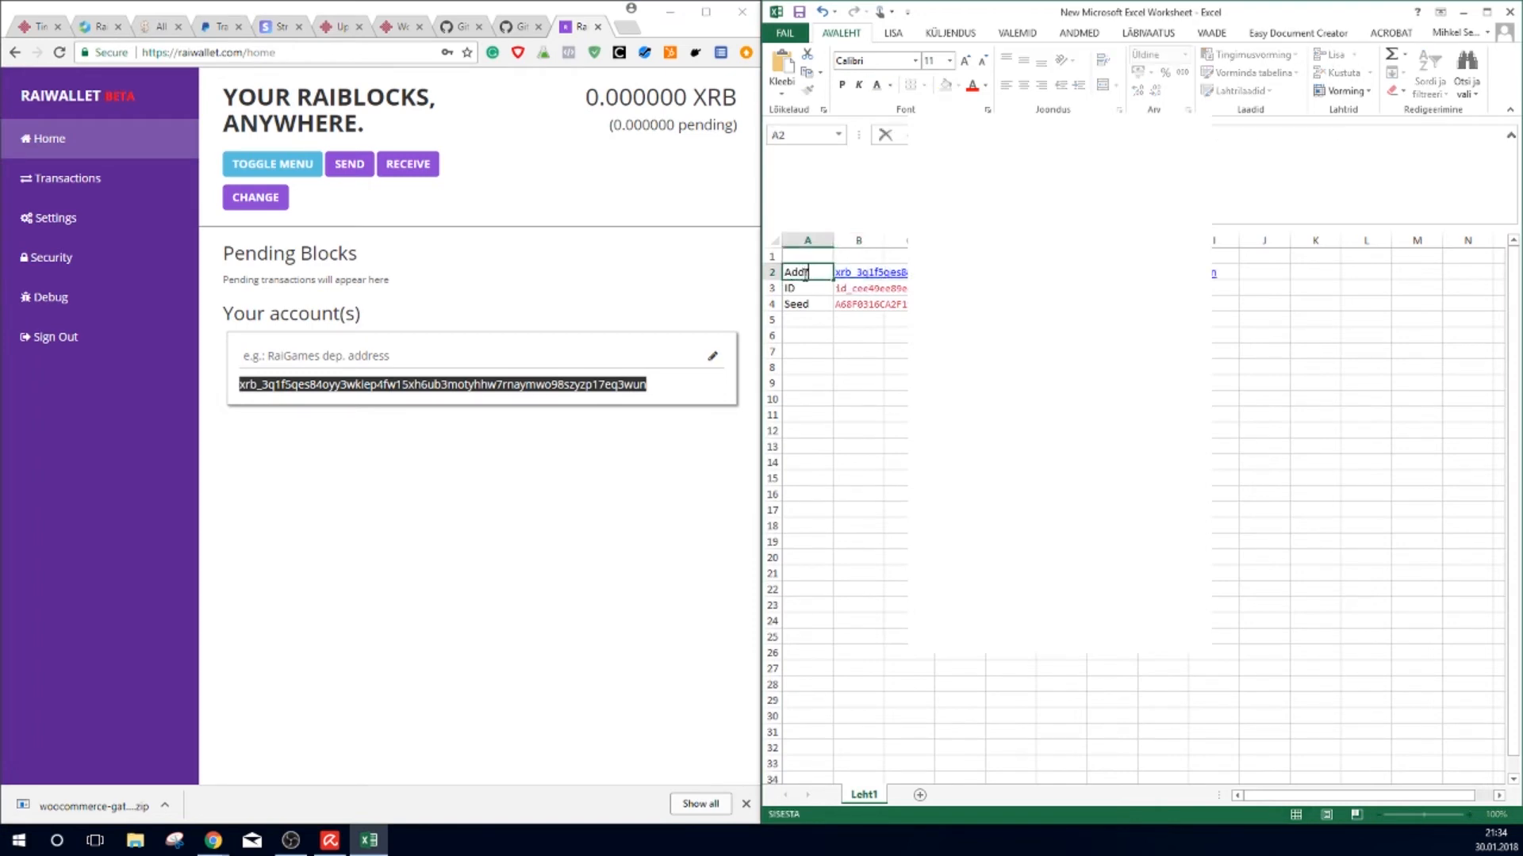
{"action": "type", "text": "ess"}
{"action": "key", "text": "Return"}
{"action": "key", "text": "Return"}
{"action": "key", "text": "Return"}
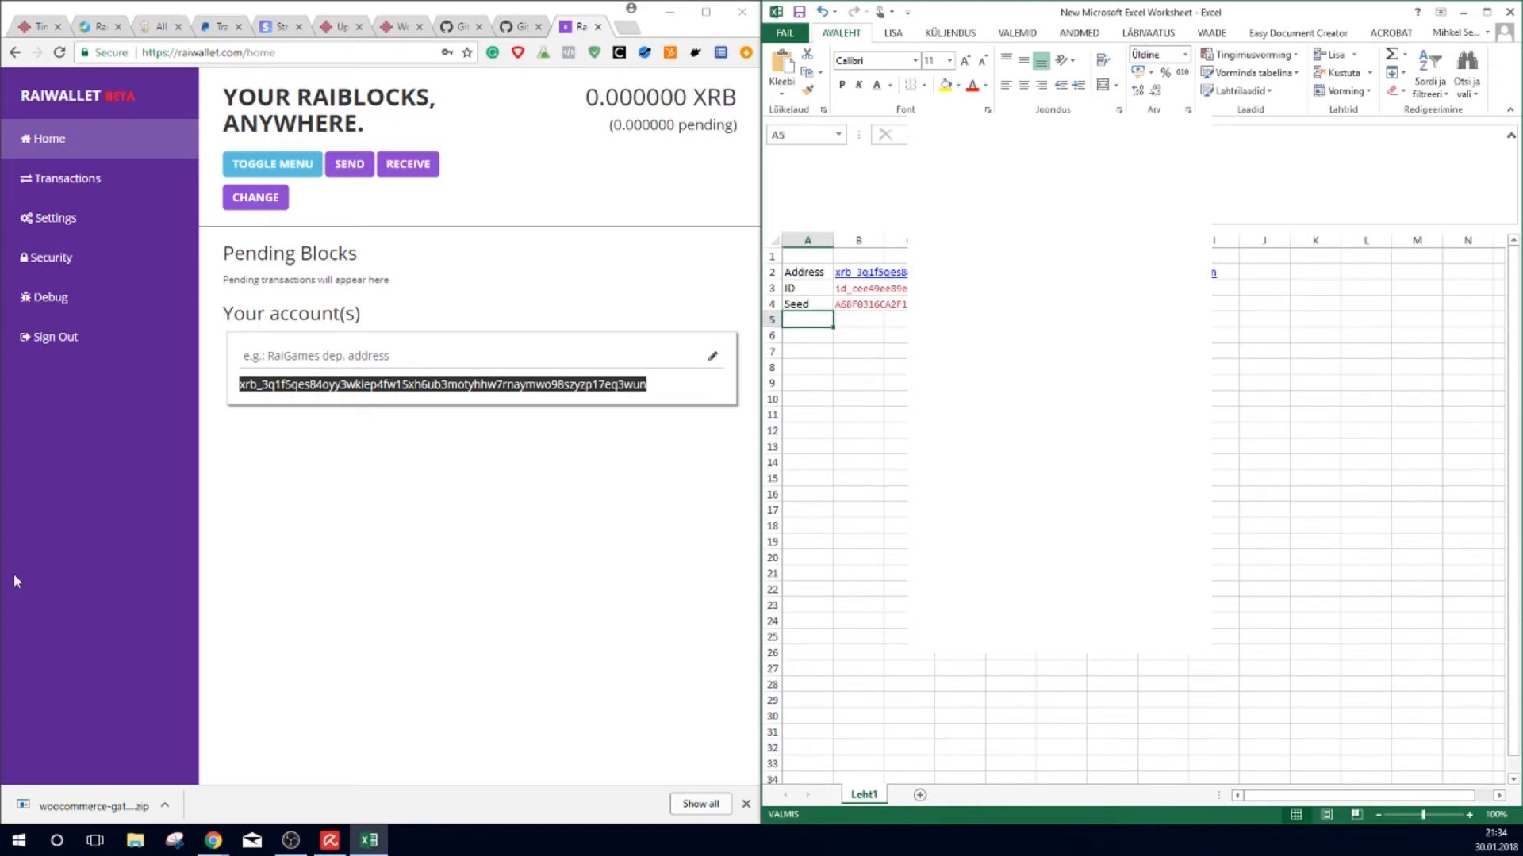
Step: Enable 2 Factor Authentication on RaiWallet's Security page and select the generated key
{"action": "left_click", "coordinate": [36, 258]}
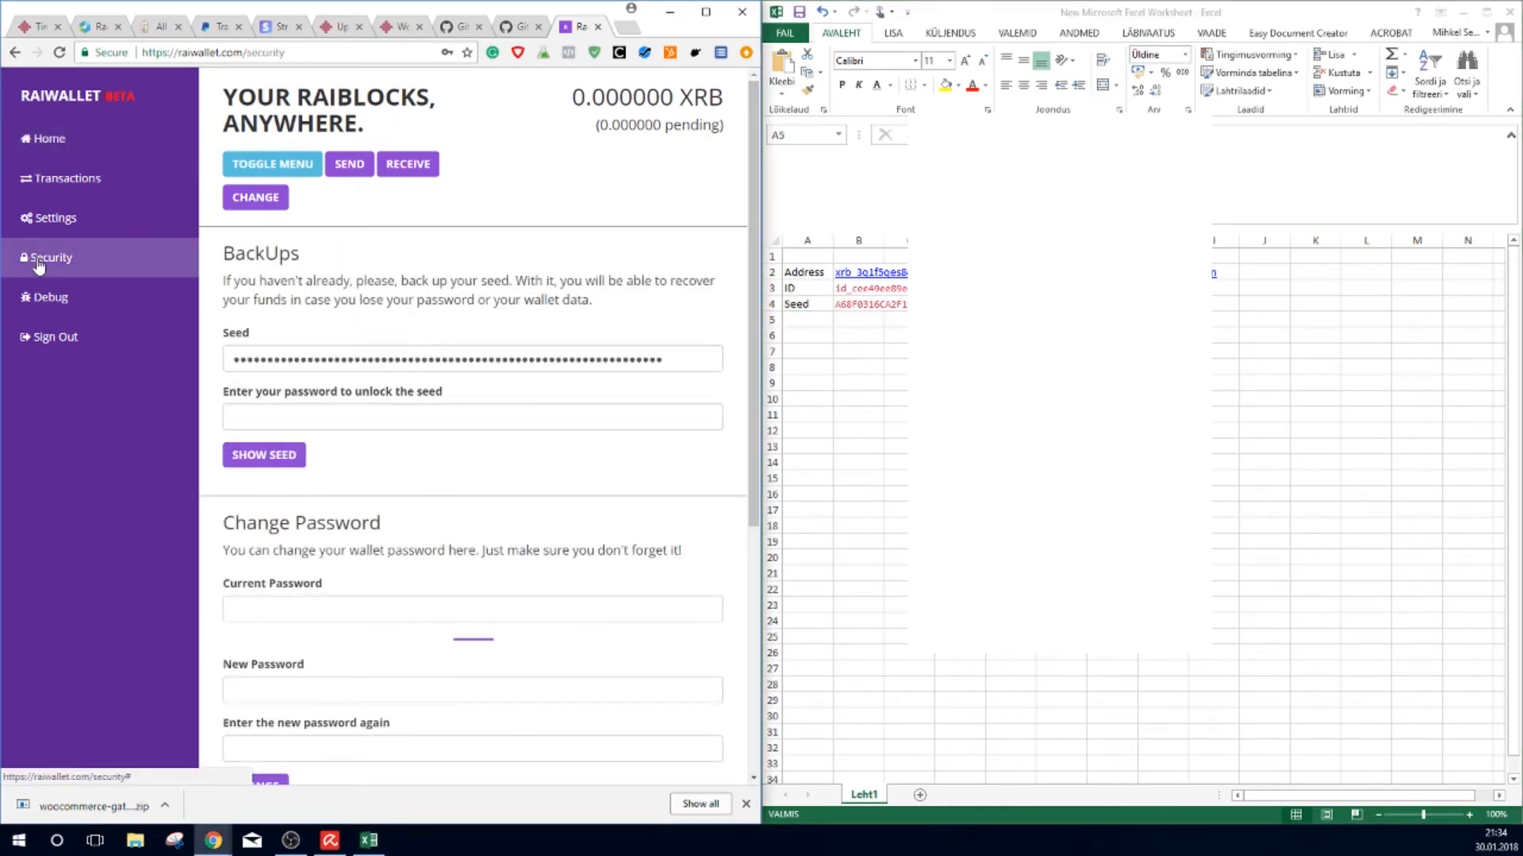
{"action": "scroll", "coordinate": [421, 468], "scroll_direction": "down", "scroll_amount": 5}
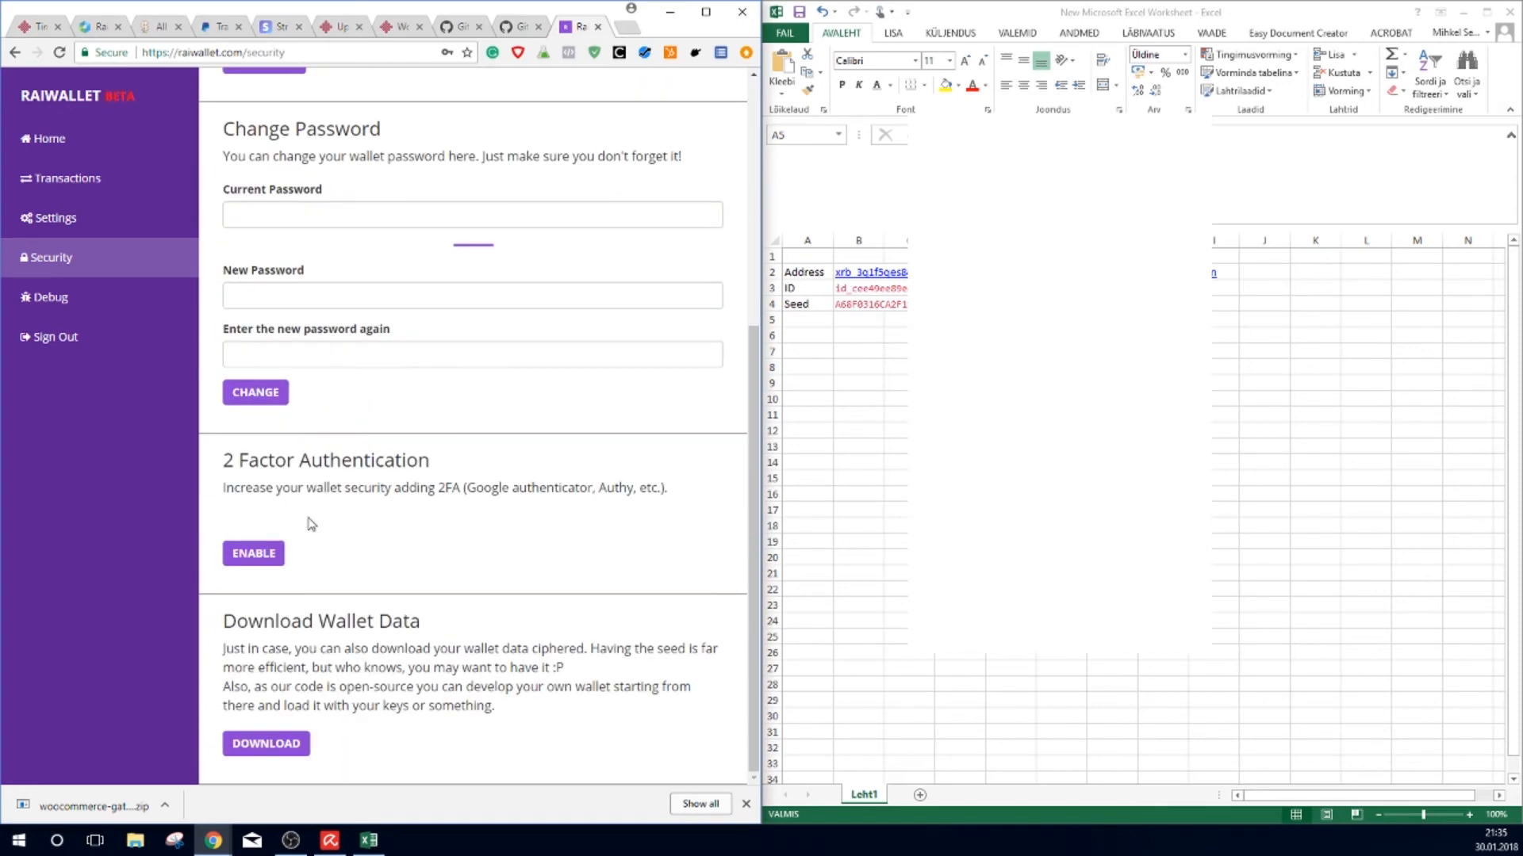
{"action": "left_click", "coordinate": [254, 554]}
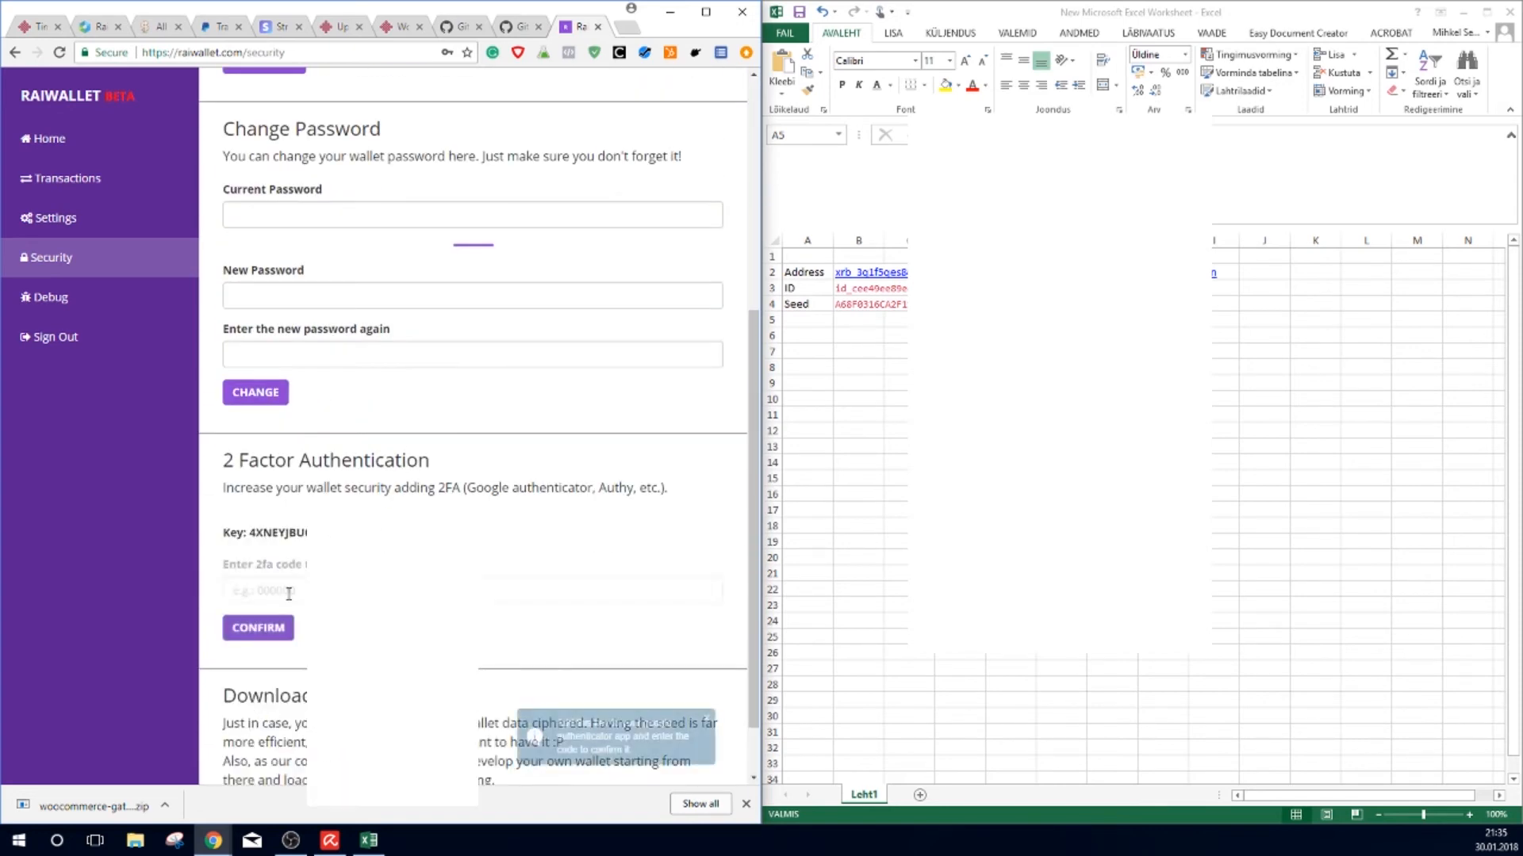
{"action": "left_click_drag", "start_coordinate": [479, 703], "coordinate": [223, 692]}
{"action": "key", "text": "ctrl+c"}
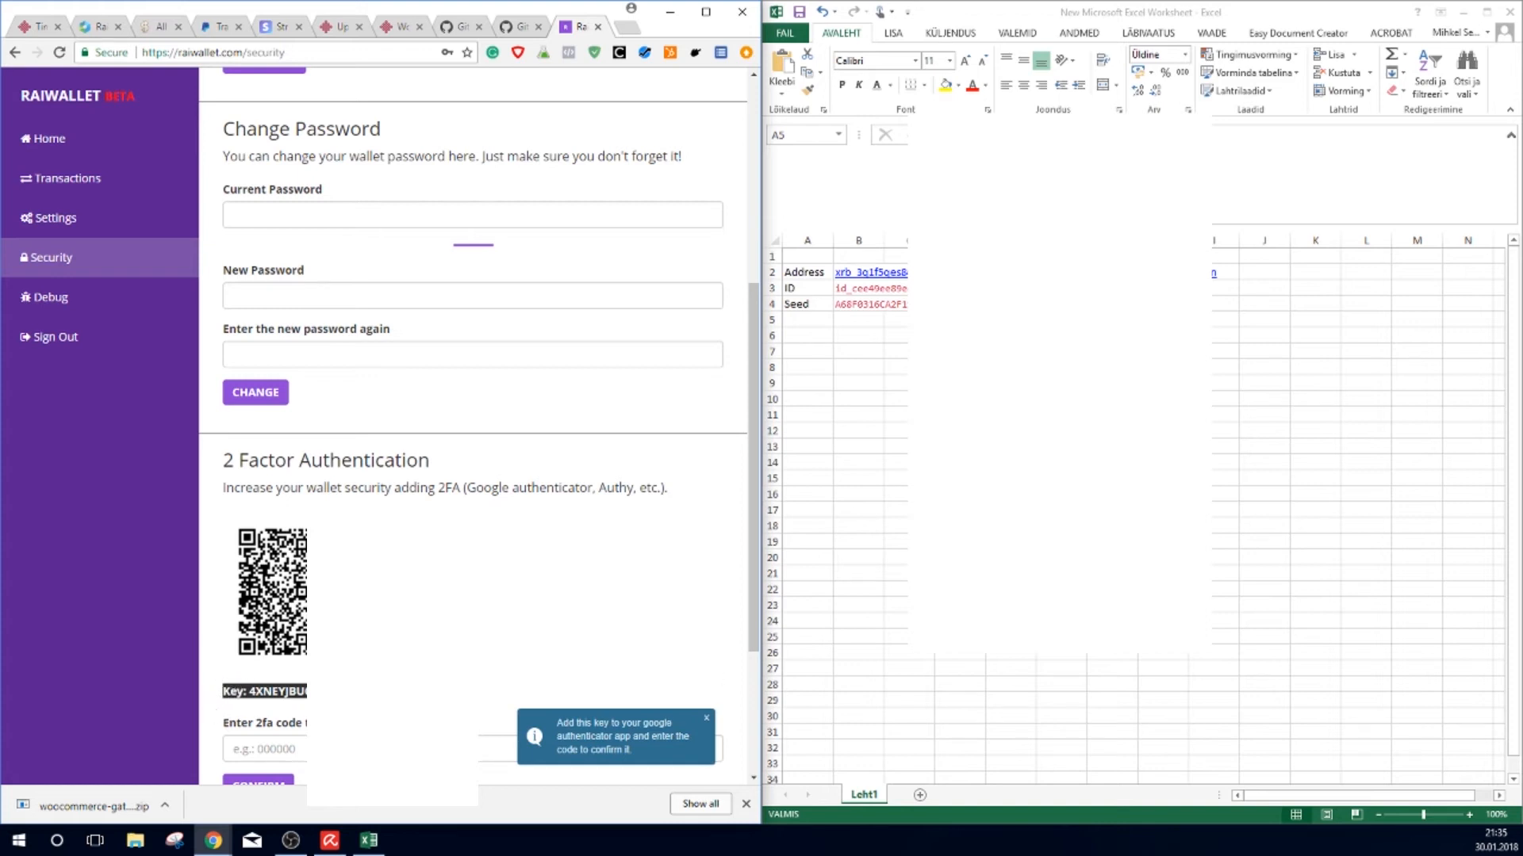
Step: Paste the 2FA key into cell B5 and label it '2FA' in A5
{"action": "left_click", "coordinate": [866, 320]}
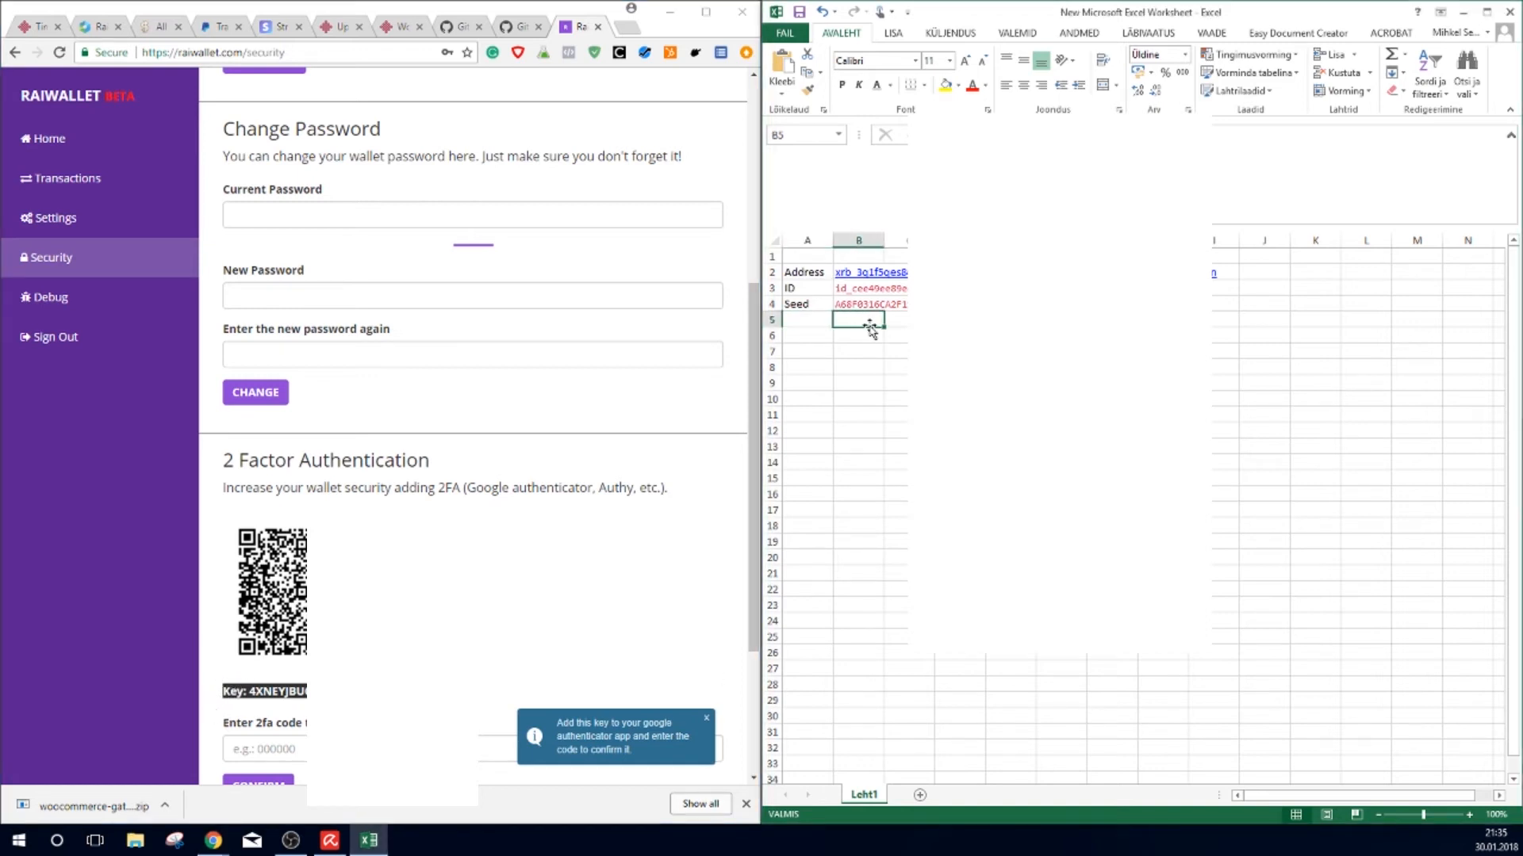
{"action": "key", "text": "ctrl+v"}
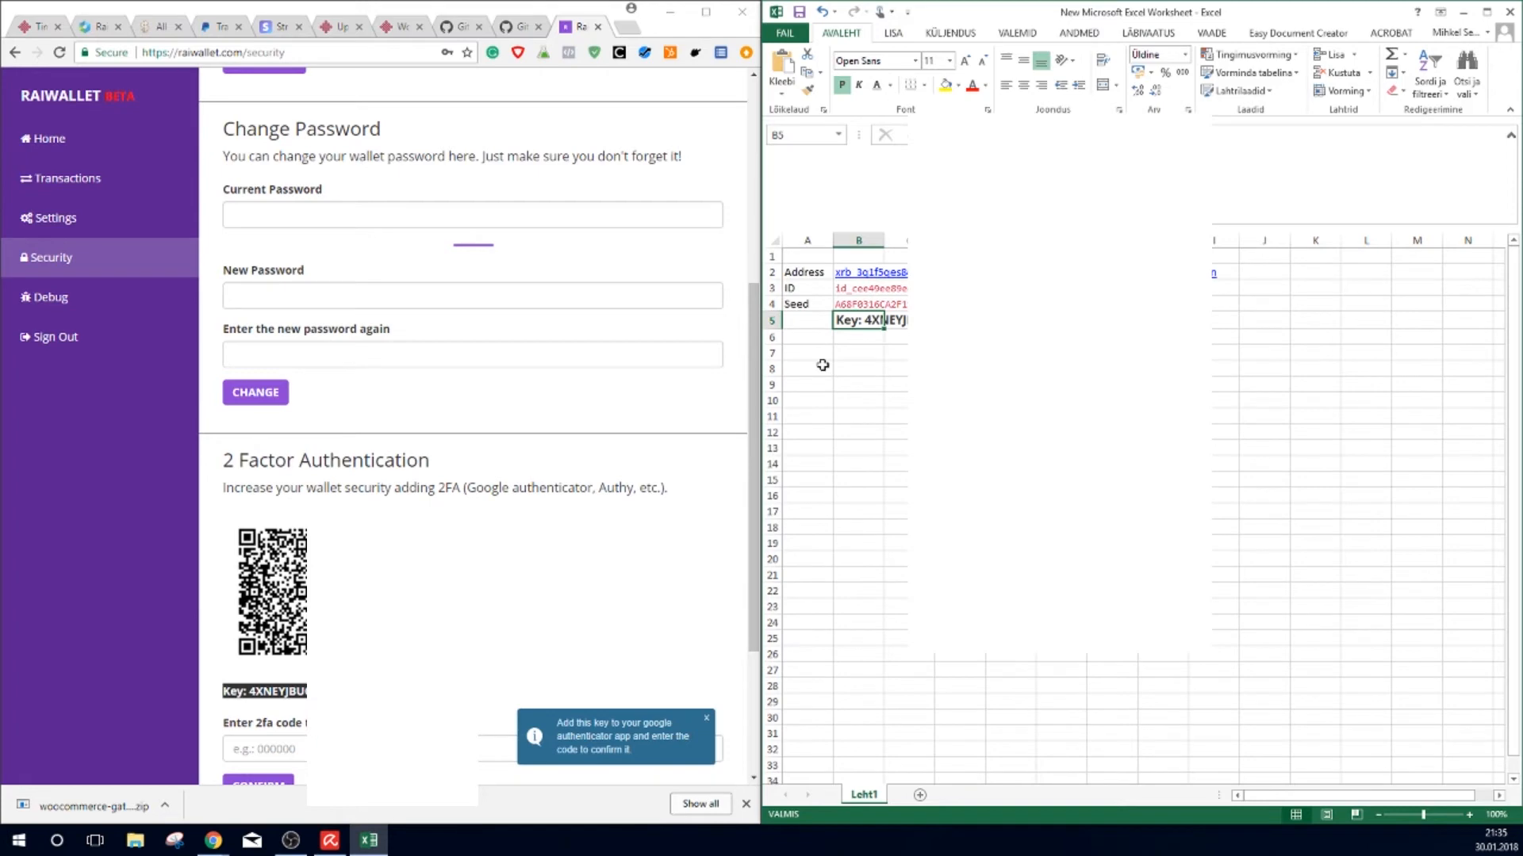
{"action": "left_click", "coordinate": [793, 320]}
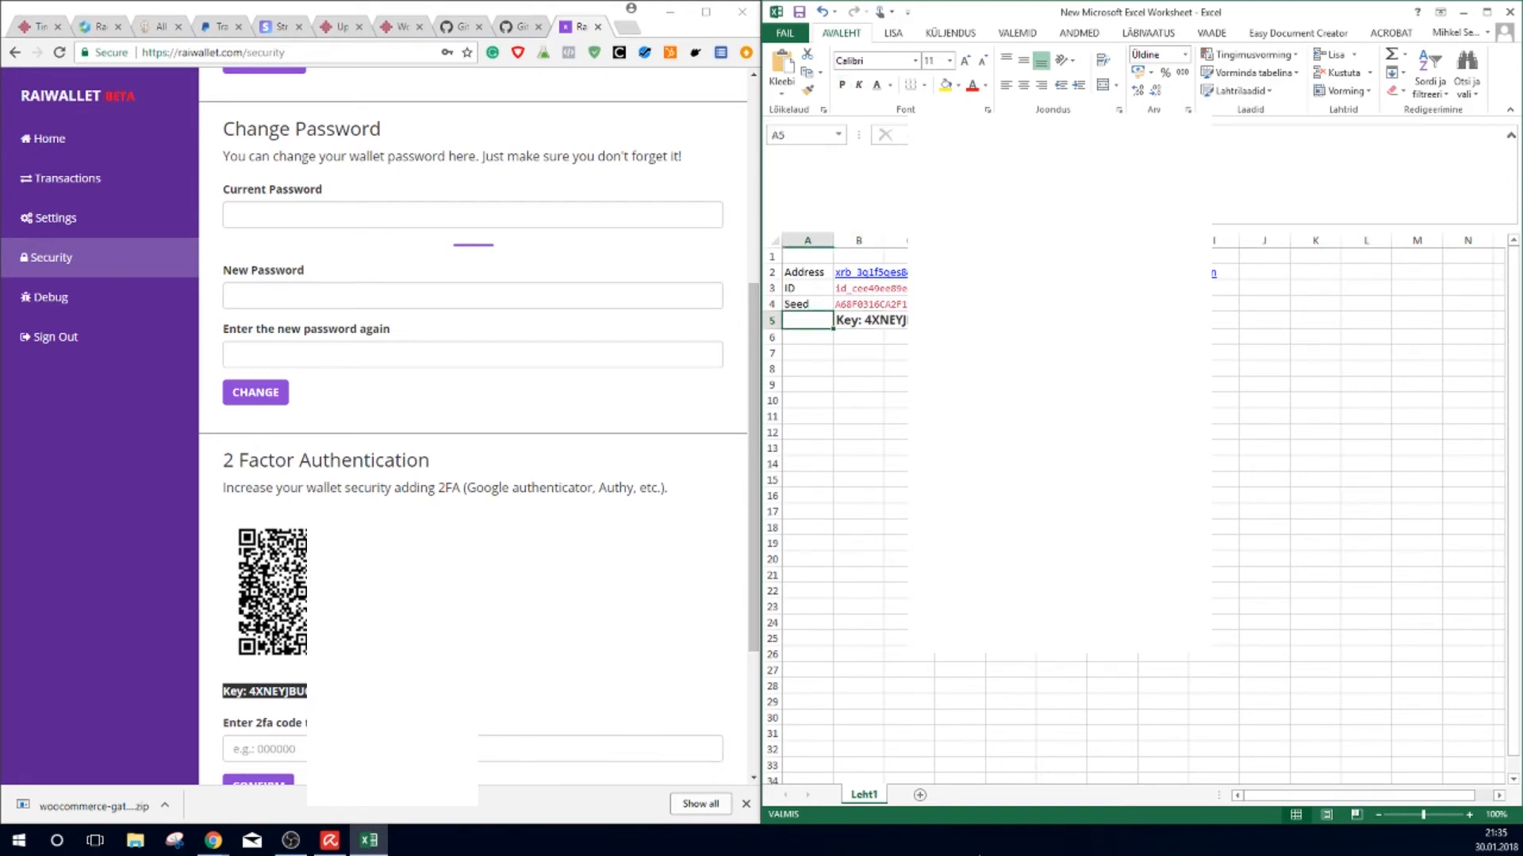
{"action": "type", "text": "2FA"}
{"action": "key", "text": "Return"}
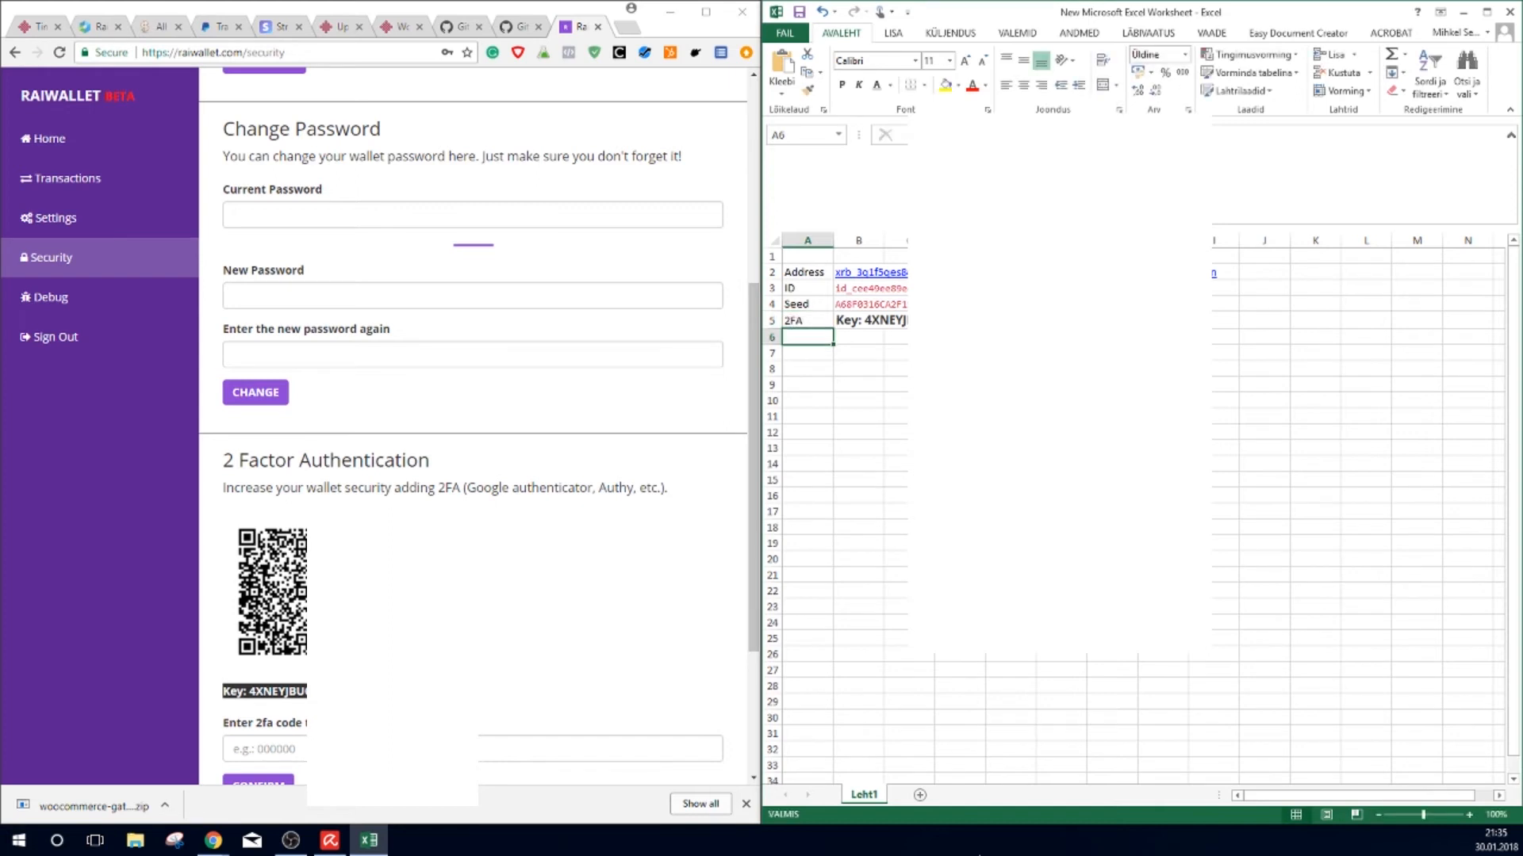
{"action": "key", "text": "Up"}
{"action": "key", "text": "Up"}
{"action": "key", "text": "Up"}
{"action": "key", "text": "Up"}
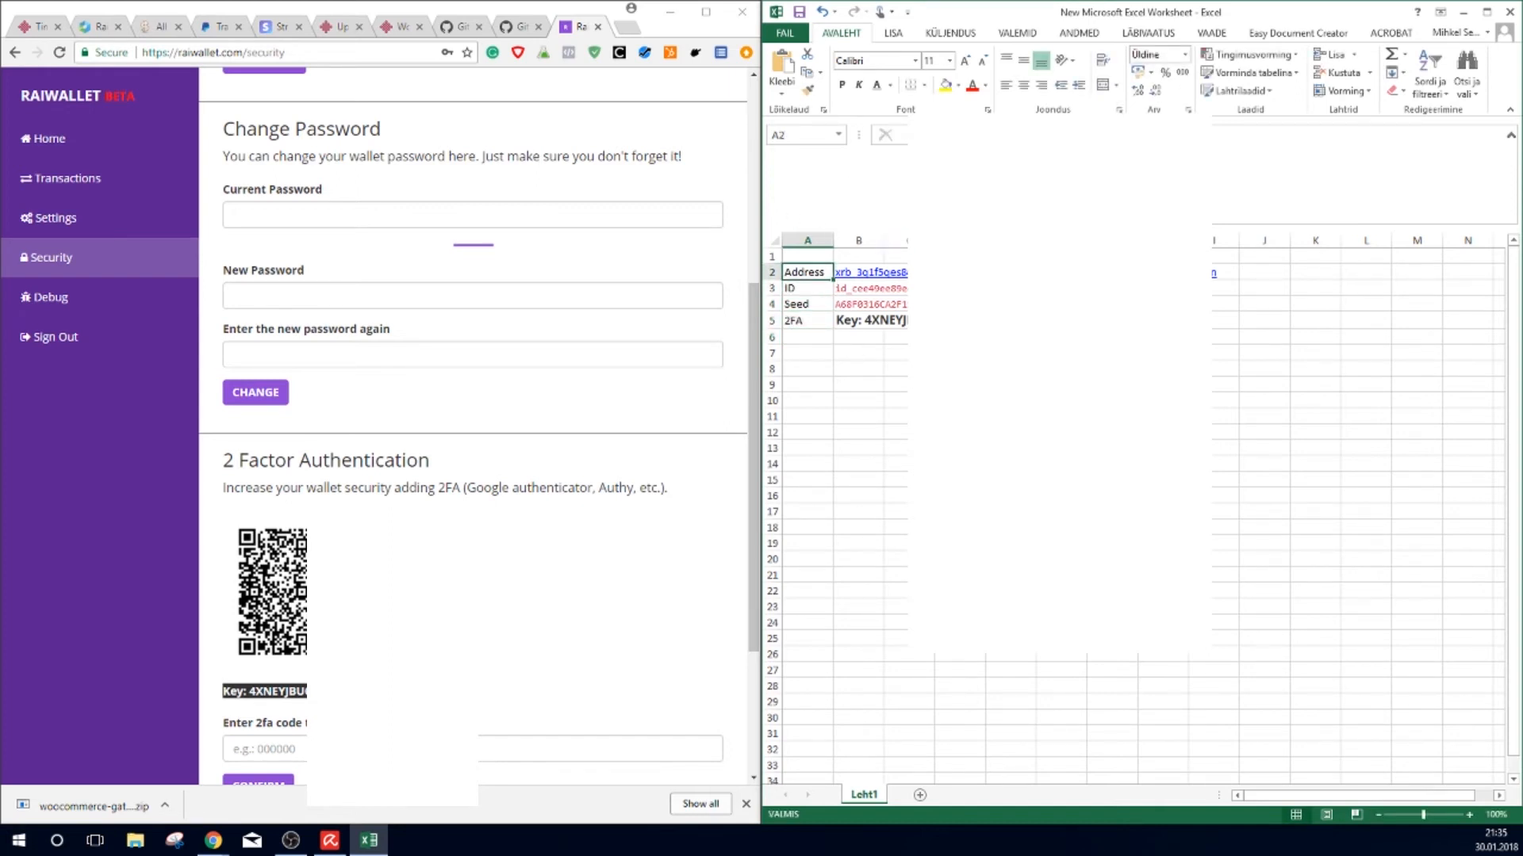
Step: Copy the wallet's xrb account address from cell B2 of the spreadsheet
{"action": "left_click", "coordinate": [839, 382]}
{"action": "left_click", "coordinate": [802, 349]}
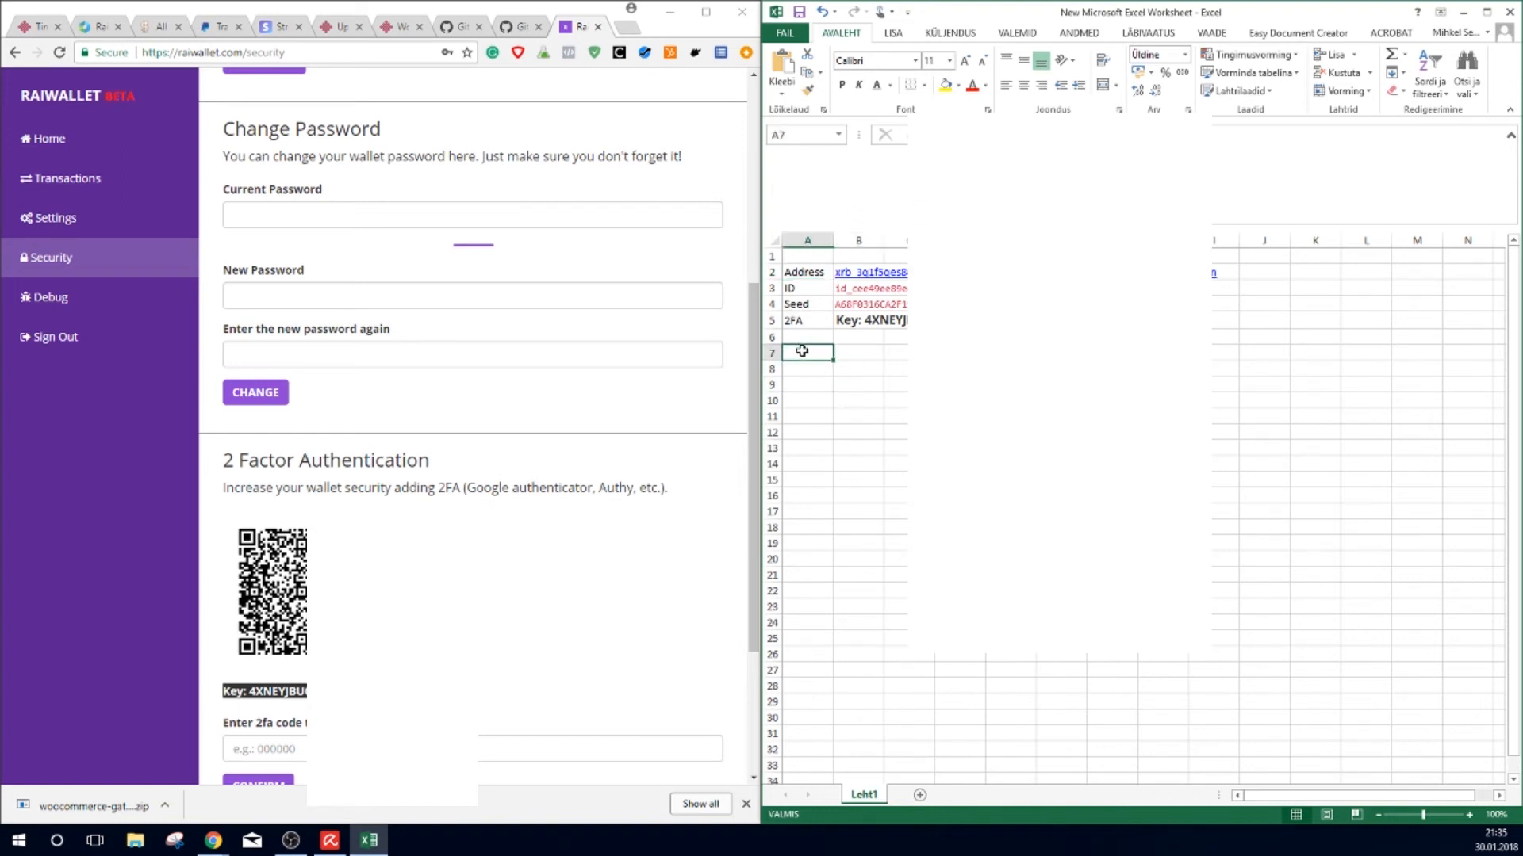
{"action": "left_click", "coordinate": [801, 339]}
{"action": "left_click", "coordinate": [796, 257]}
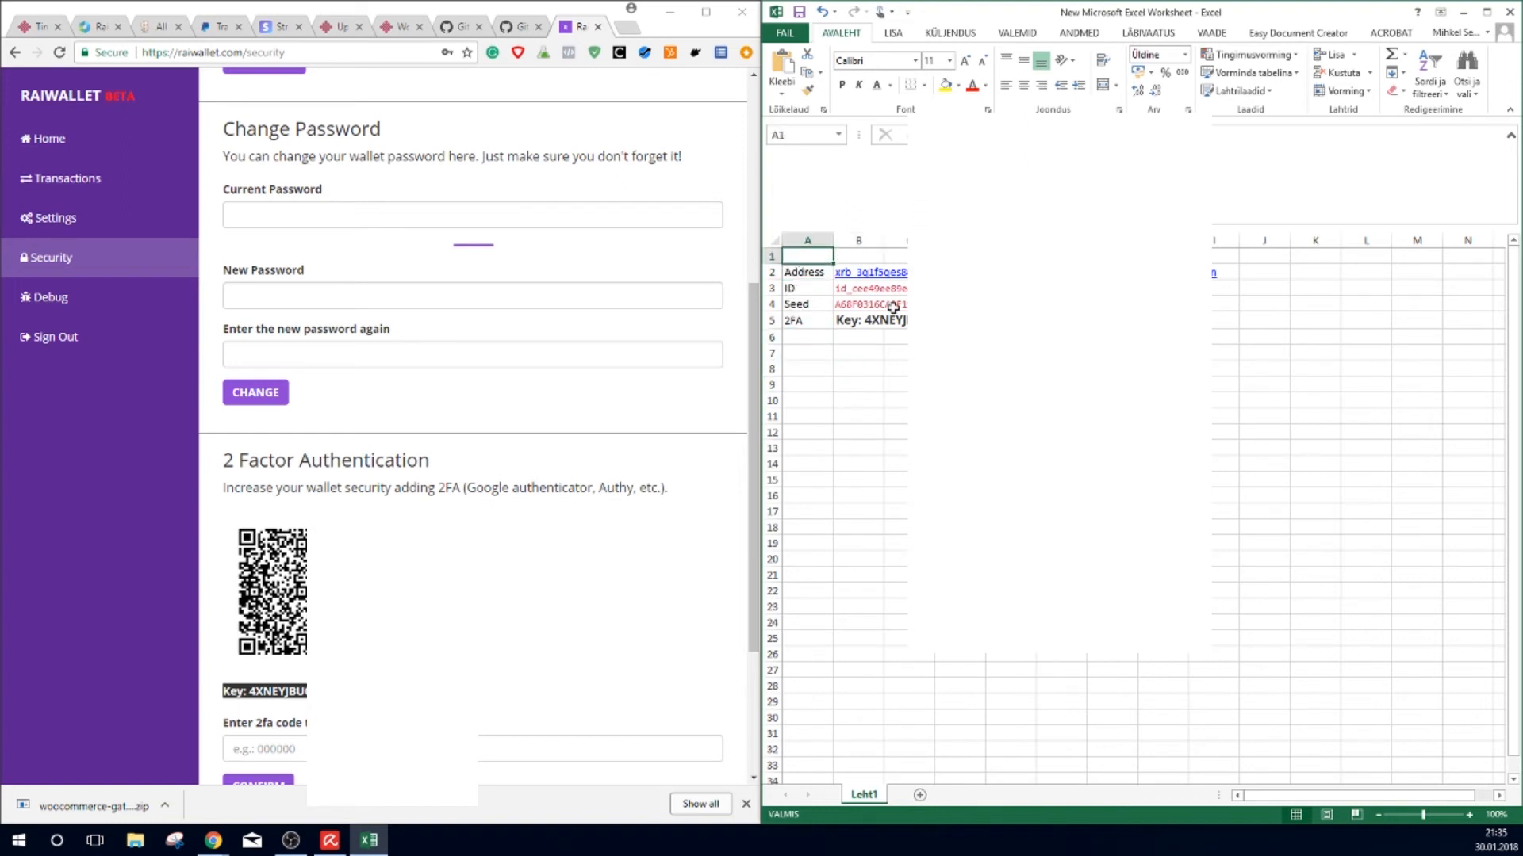
{"action": "left_click", "coordinate": [853, 274]}
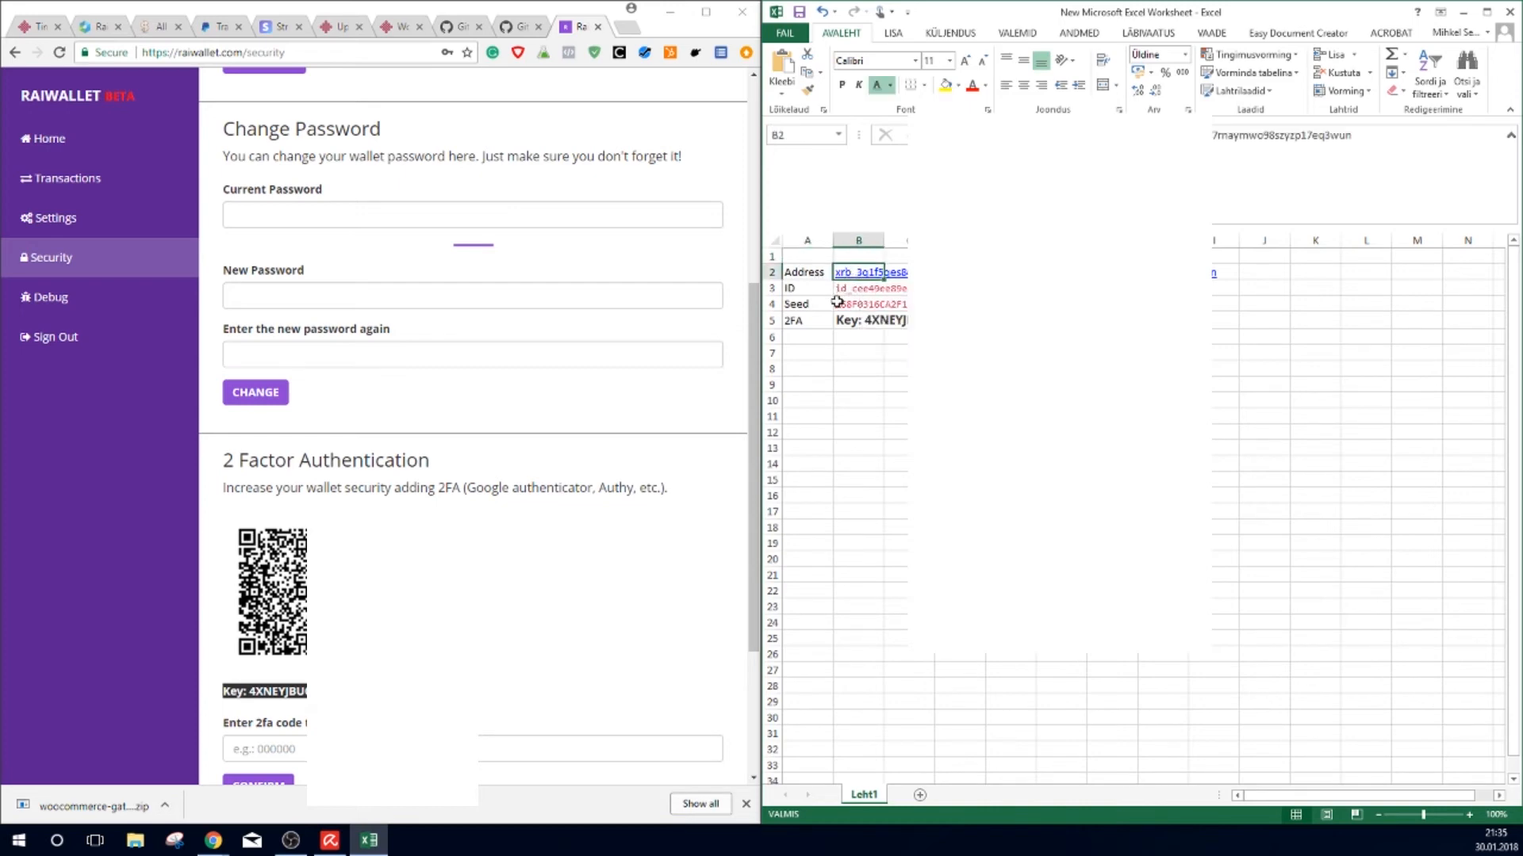
{"action": "key", "text": "ctrl+c"}
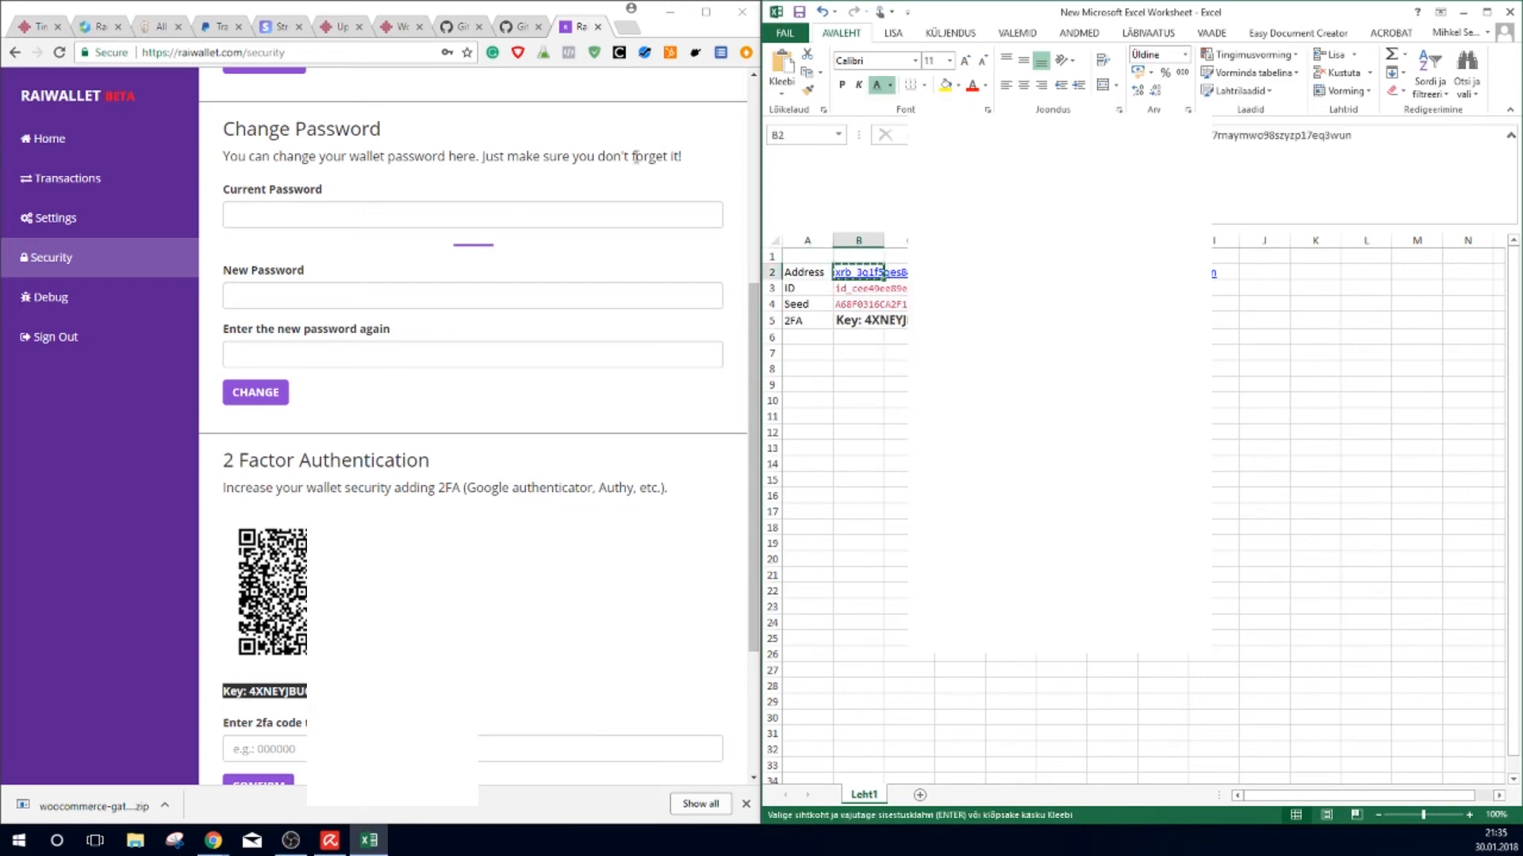
Step: Replace the Brainblocks RaiBlocks Address with the copied wallet address and save the gateway settings
{"action": "left_click", "coordinate": [707, 15]}
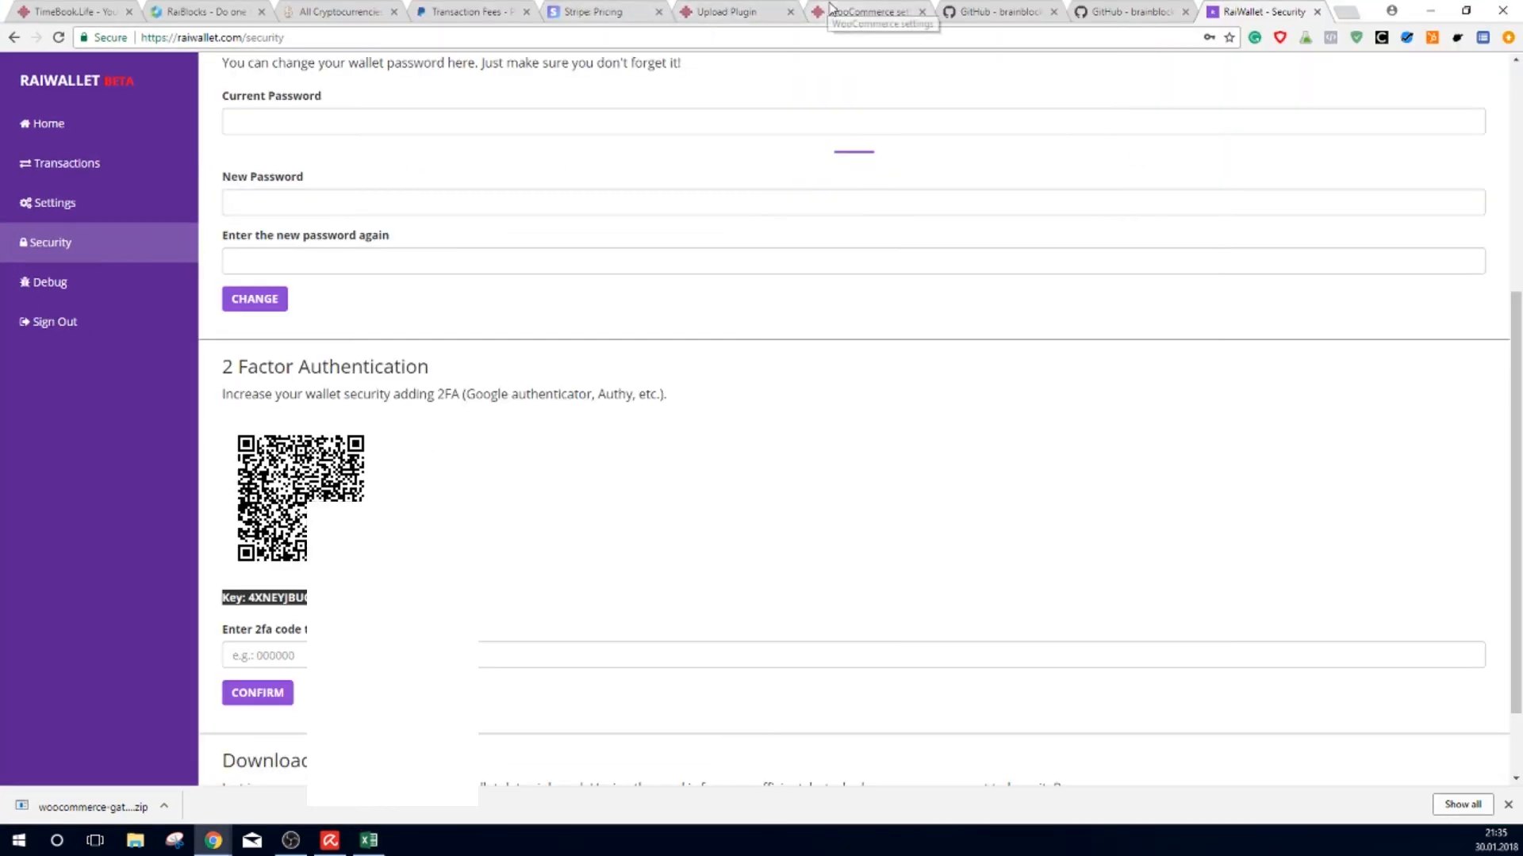
{"action": "left_click", "coordinate": [849, 12]}
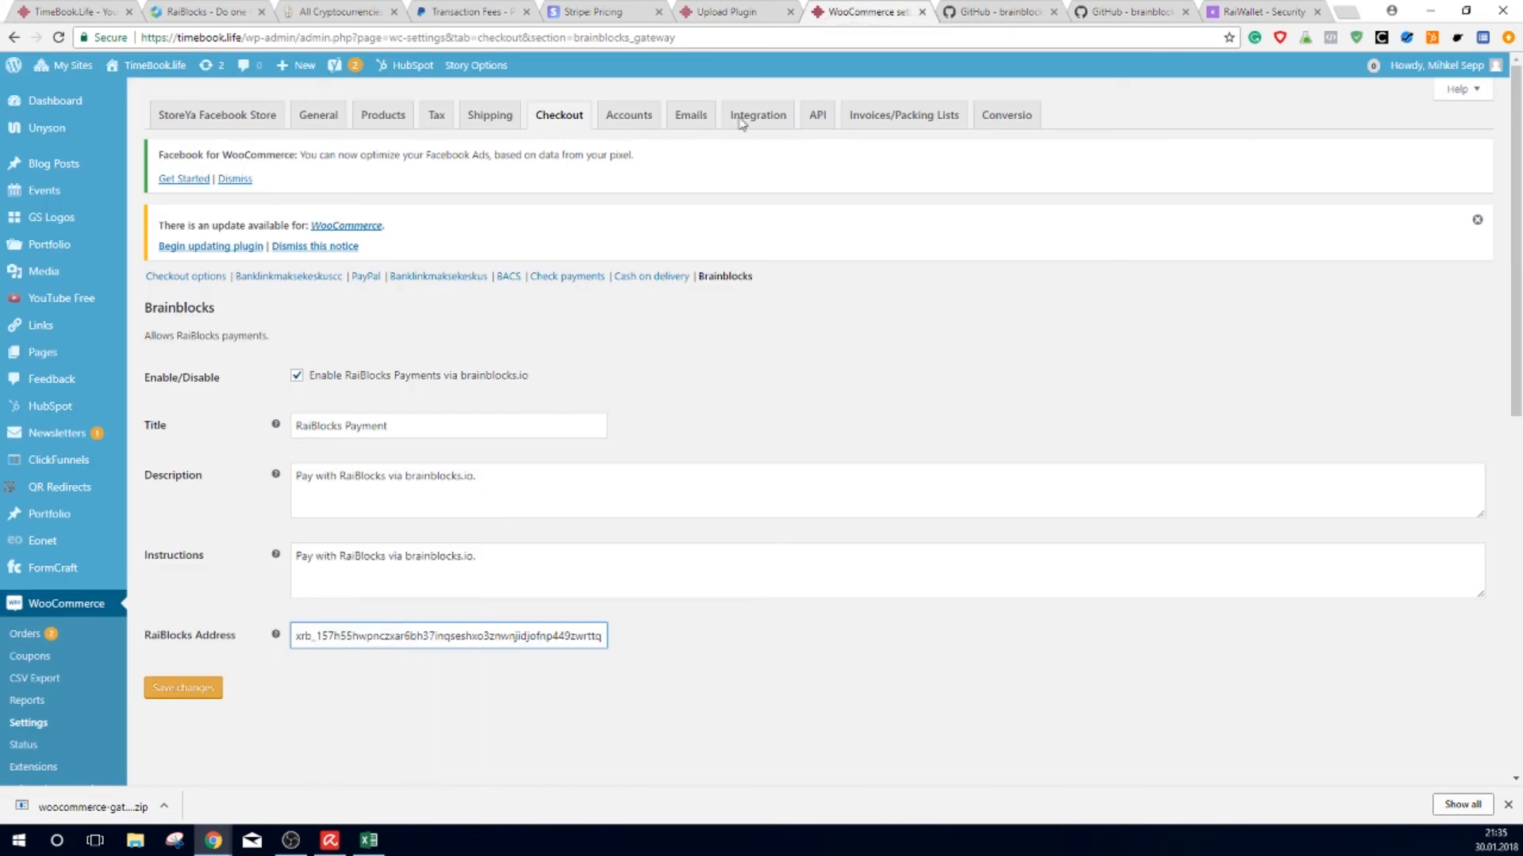
{"action": "double_click", "coordinate": [517, 636]}
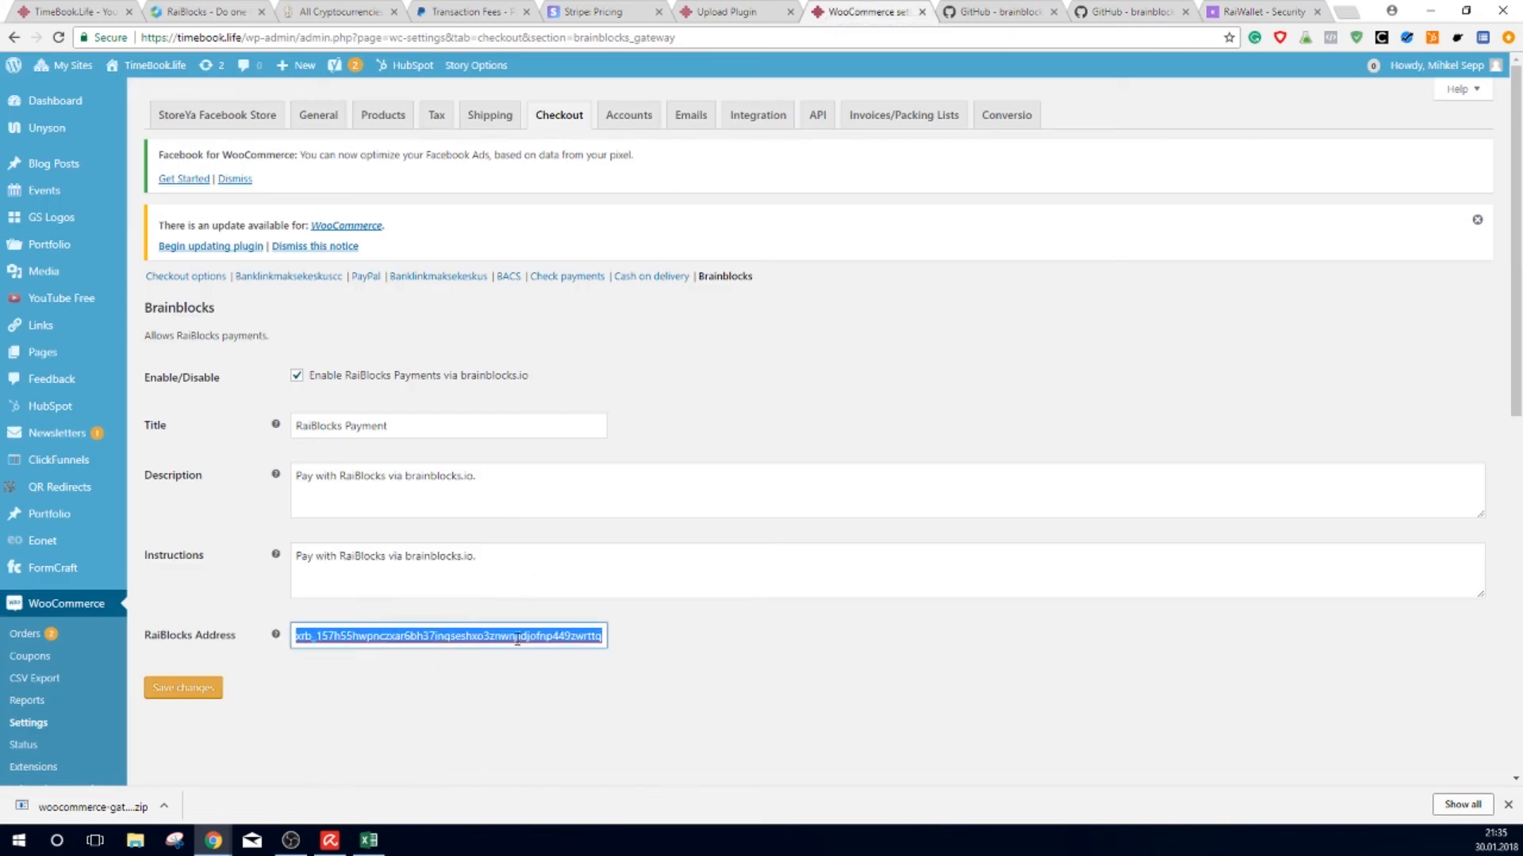
{"action": "double_click", "coordinate": [602, 636]}
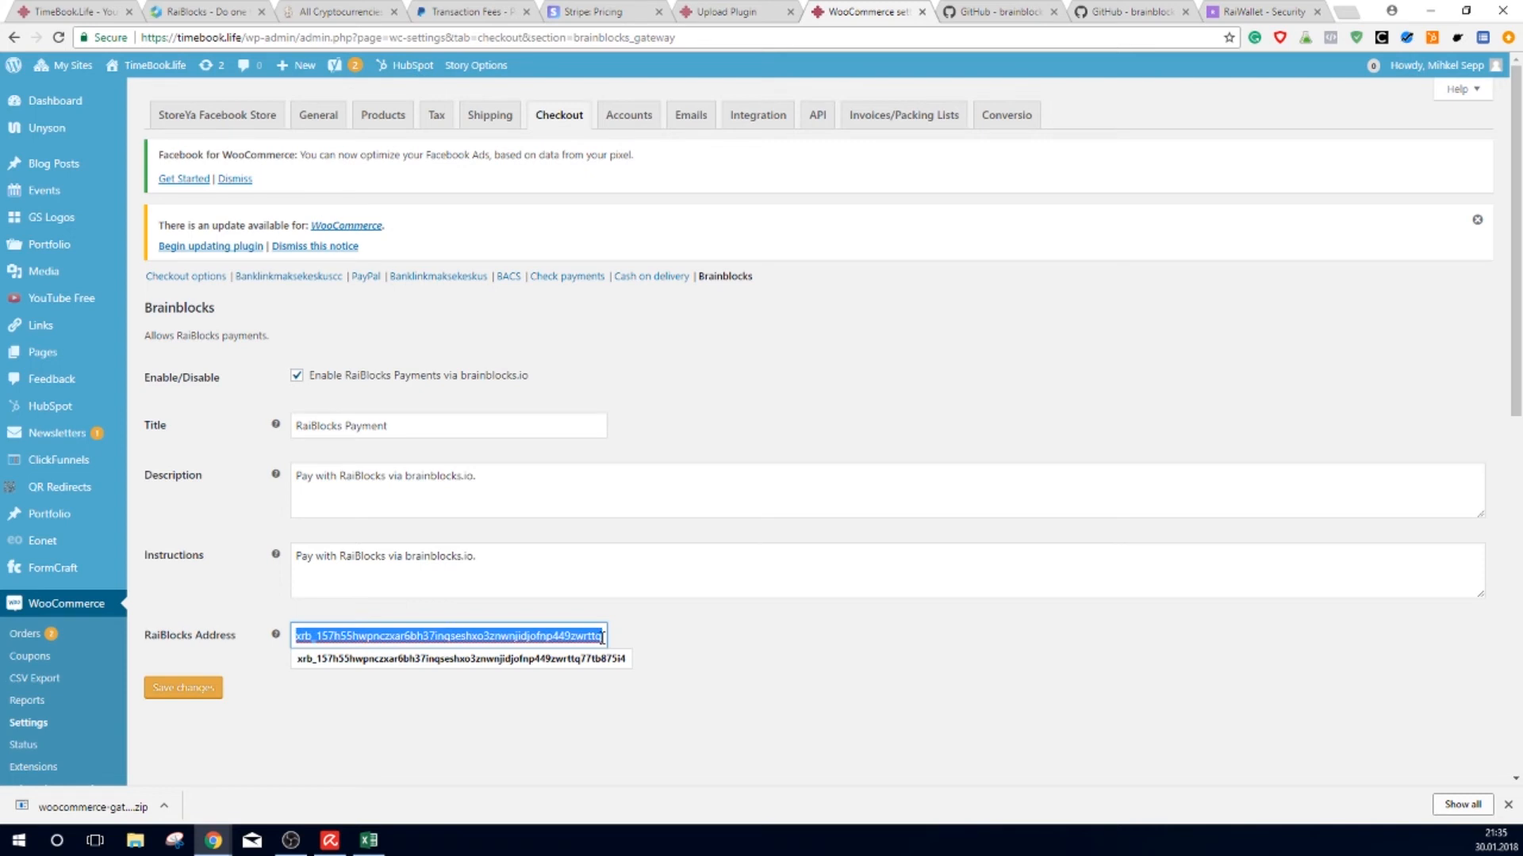
{"action": "key", "text": "ctrl+v"}
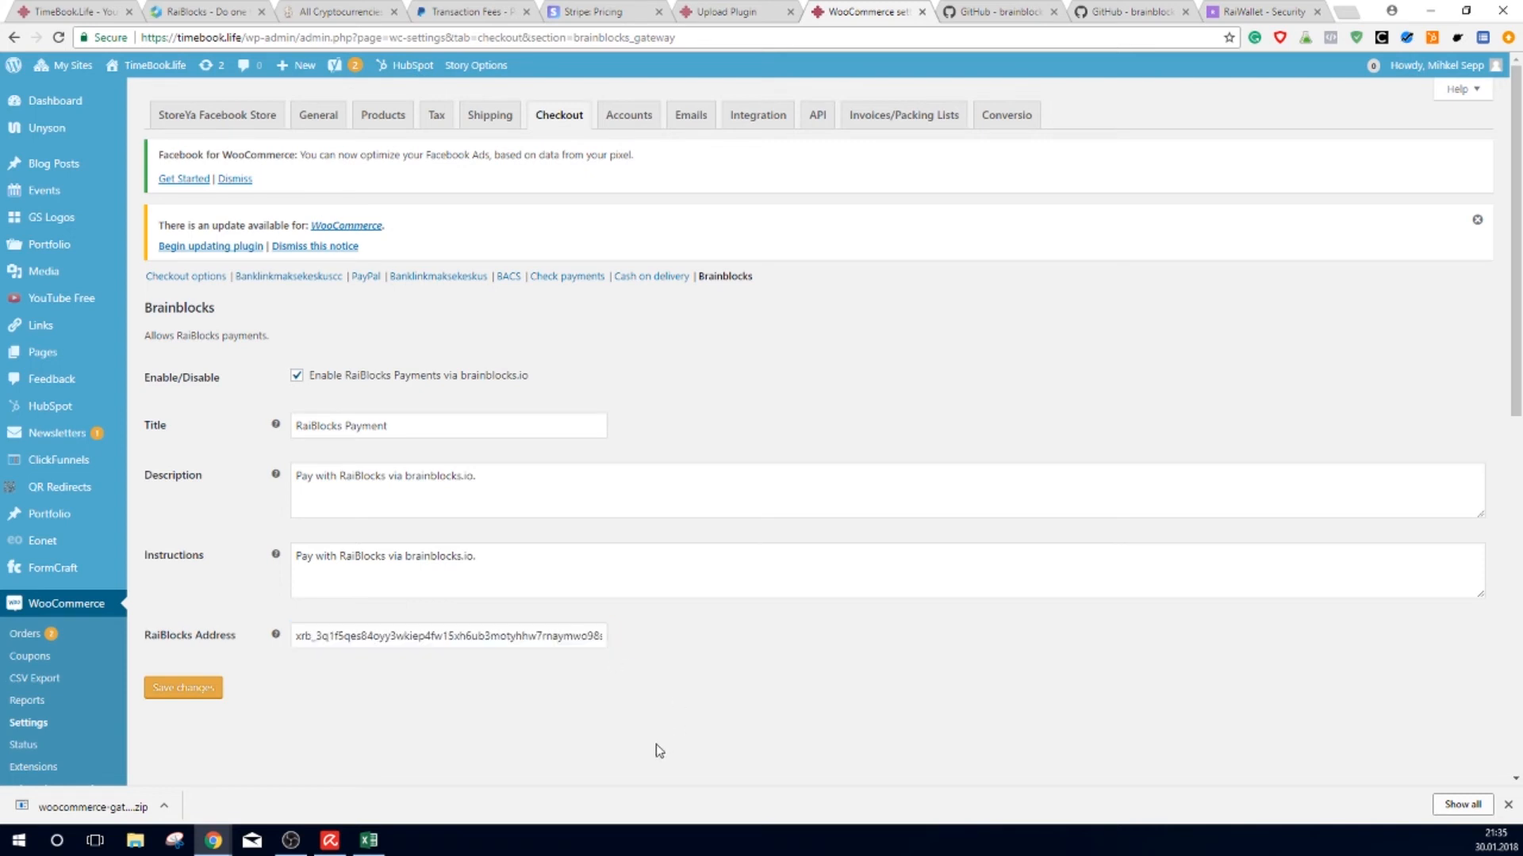
{"action": "left_click", "coordinate": [211, 696]}
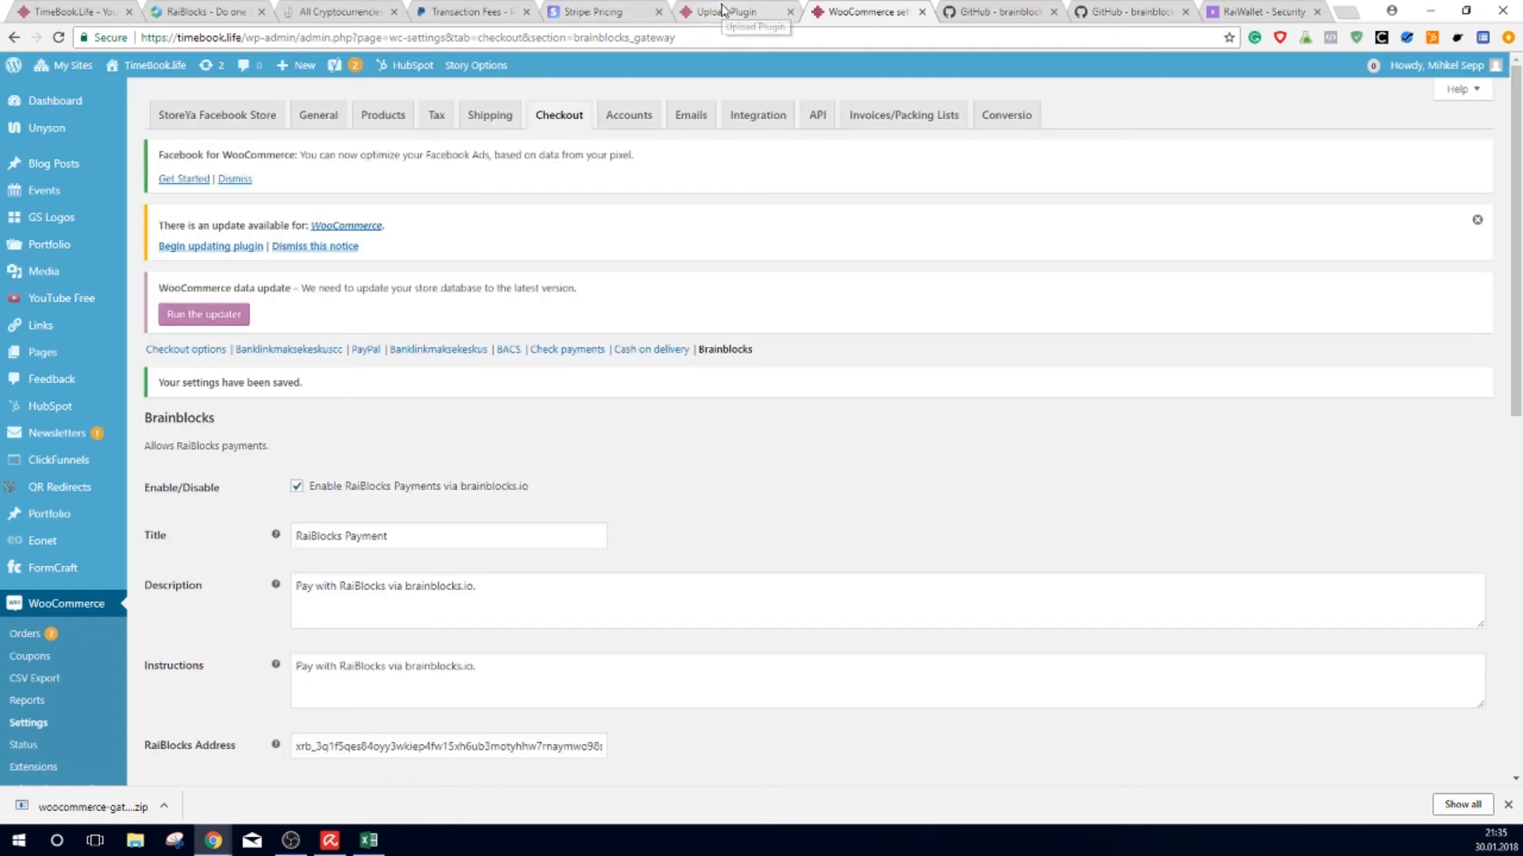
Step: Go from the TimeBook.Life storefront's mini-cart to the checkout page
{"action": "left_click", "coordinate": [726, 11]}
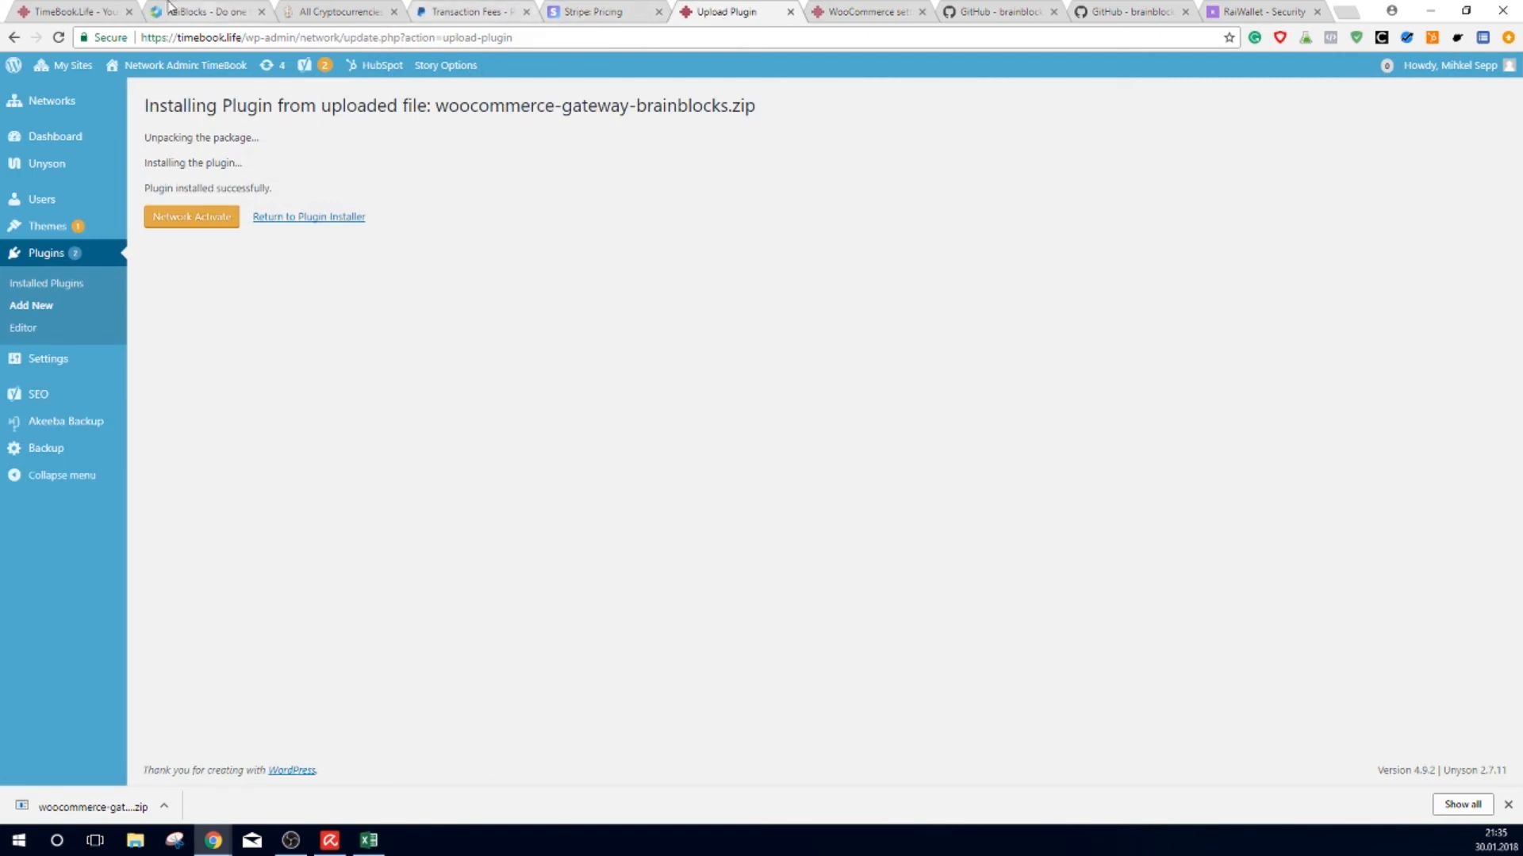
{"action": "left_click", "coordinate": [77, 10]}
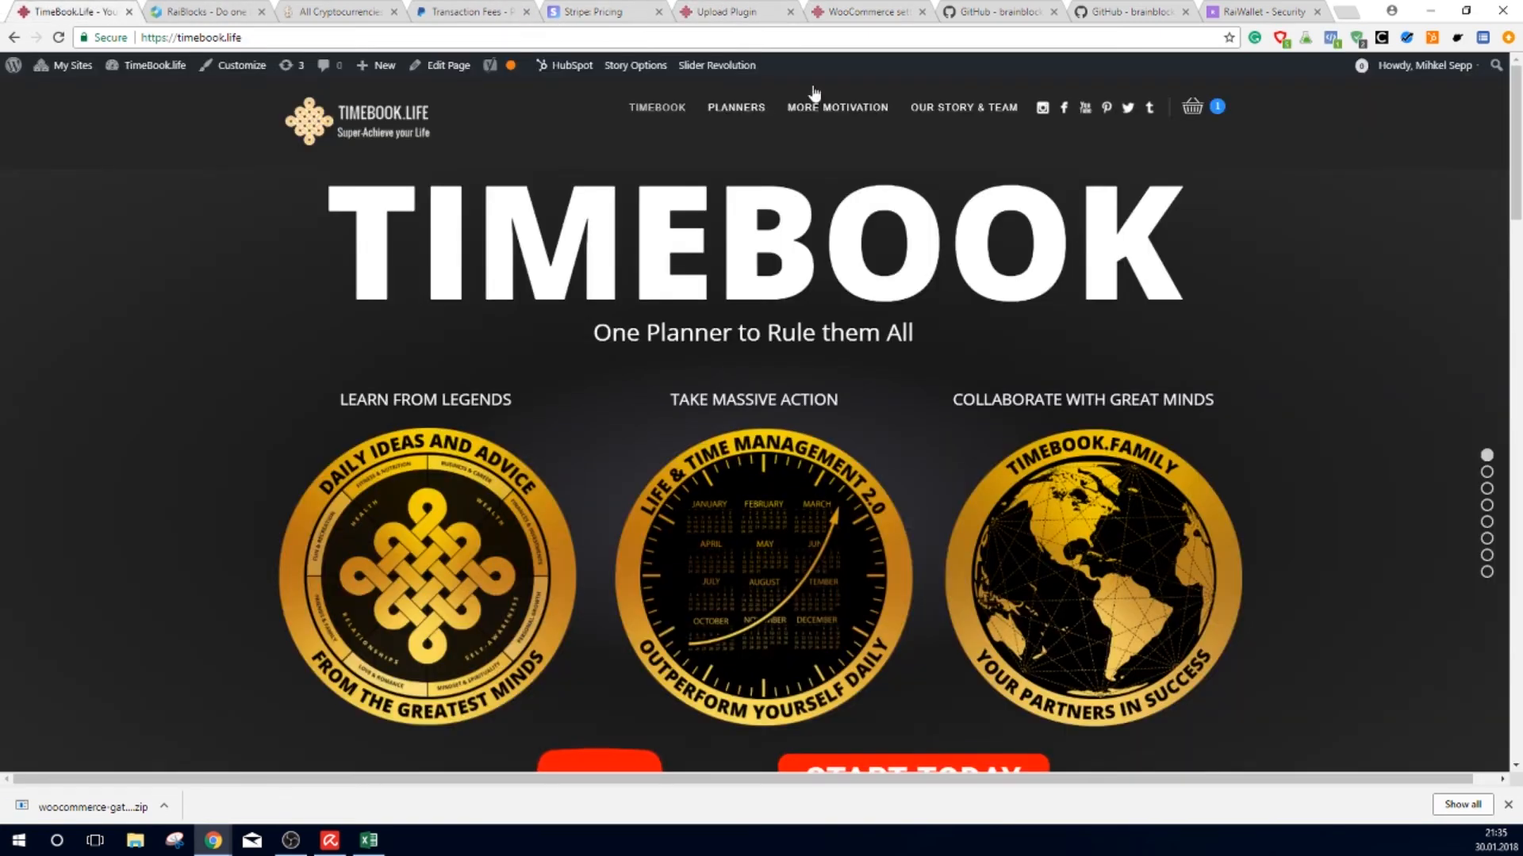
{"action": "mouse_move", "coordinate": [1219, 129]}
{"action": "left_click", "coordinate": [1182, 284]}
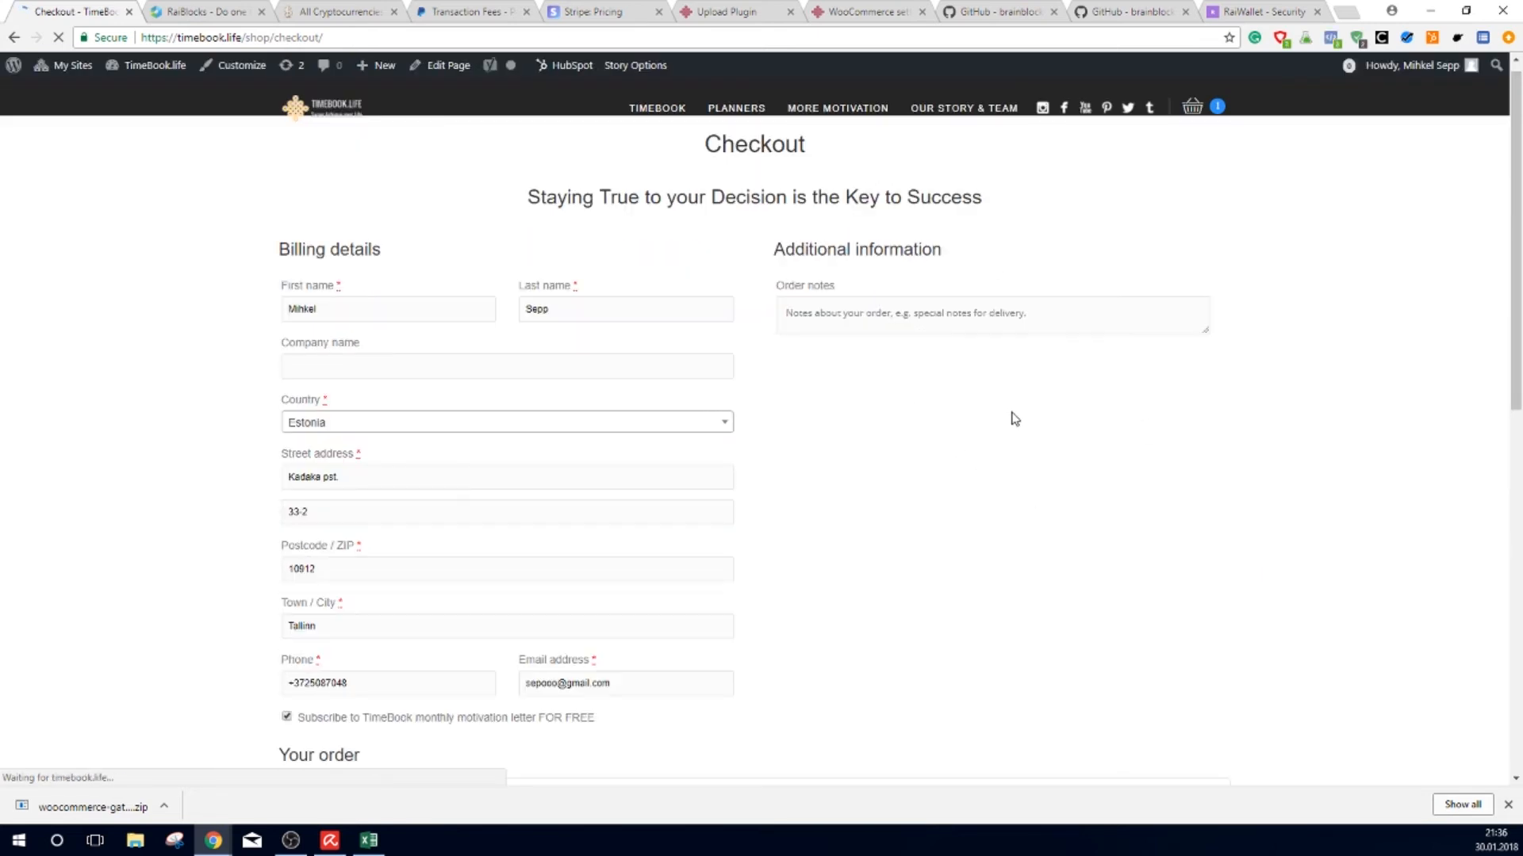
{"action": "scroll", "coordinate": [1015, 419], "scroll_direction": "down", "scroll_amount": 10}
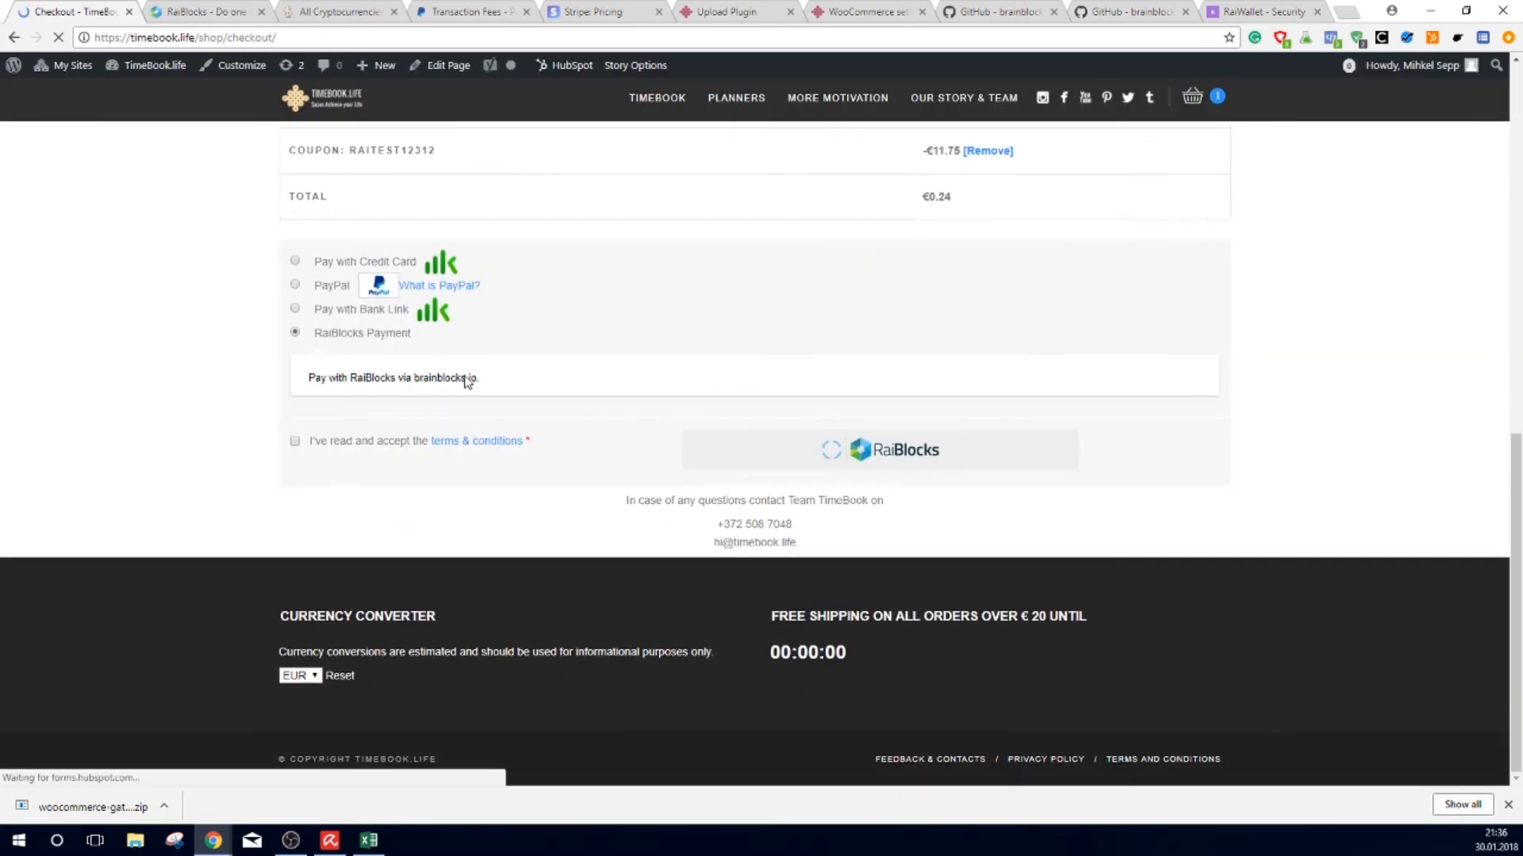
{"action": "scroll", "coordinate": [888, 329], "scroll_direction": "up", "scroll_amount": 2}
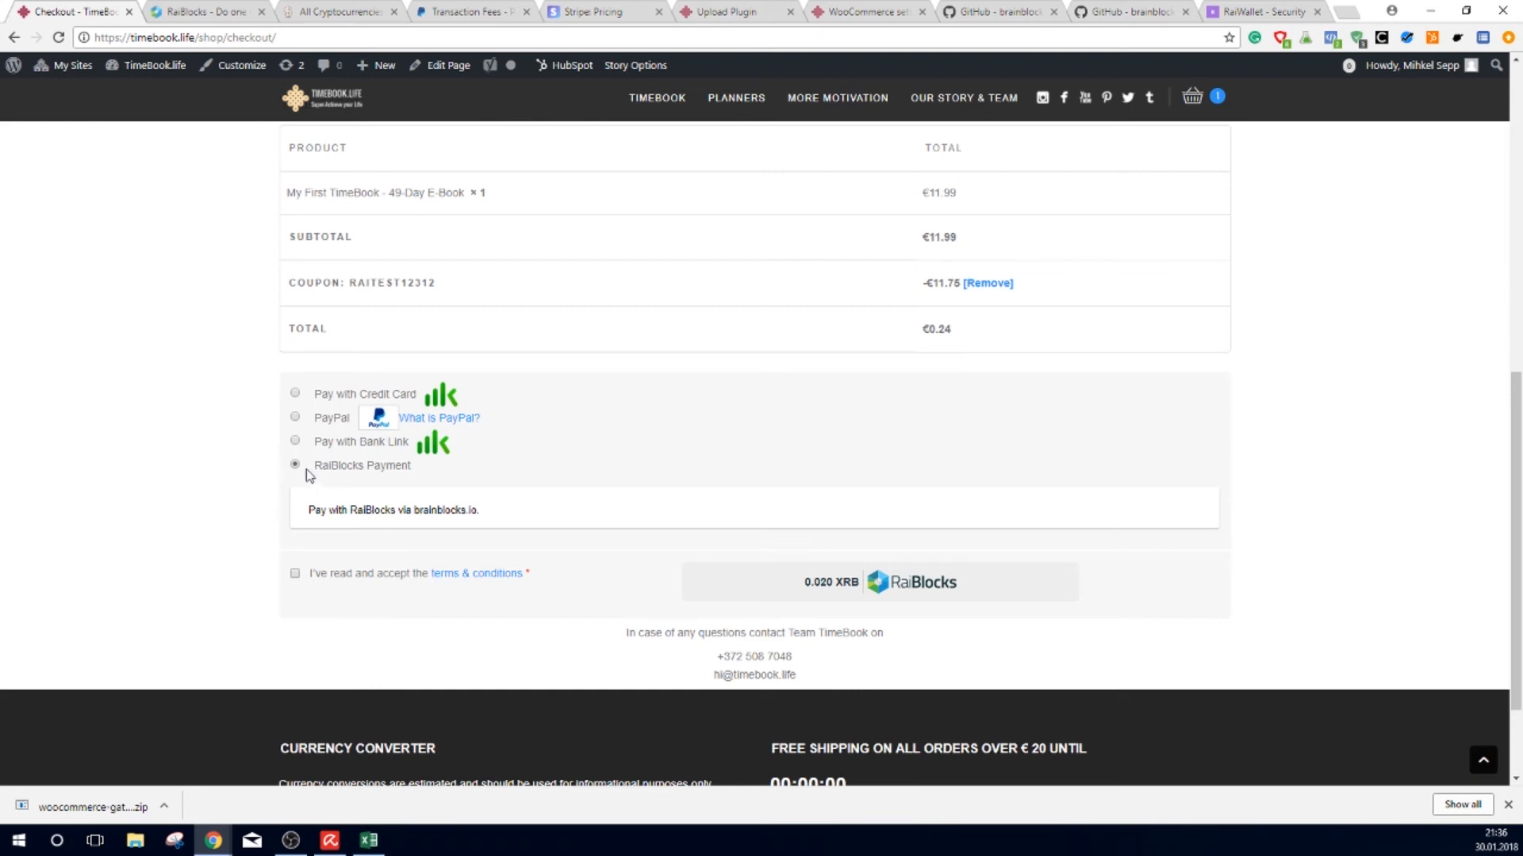
Step: Accept the terms, remove the RAITEST12312 coupon, and choose RaiBlocks Payment
{"action": "left_click", "coordinate": [295, 573]}
{"action": "left_click", "coordinate": [982, 287]}
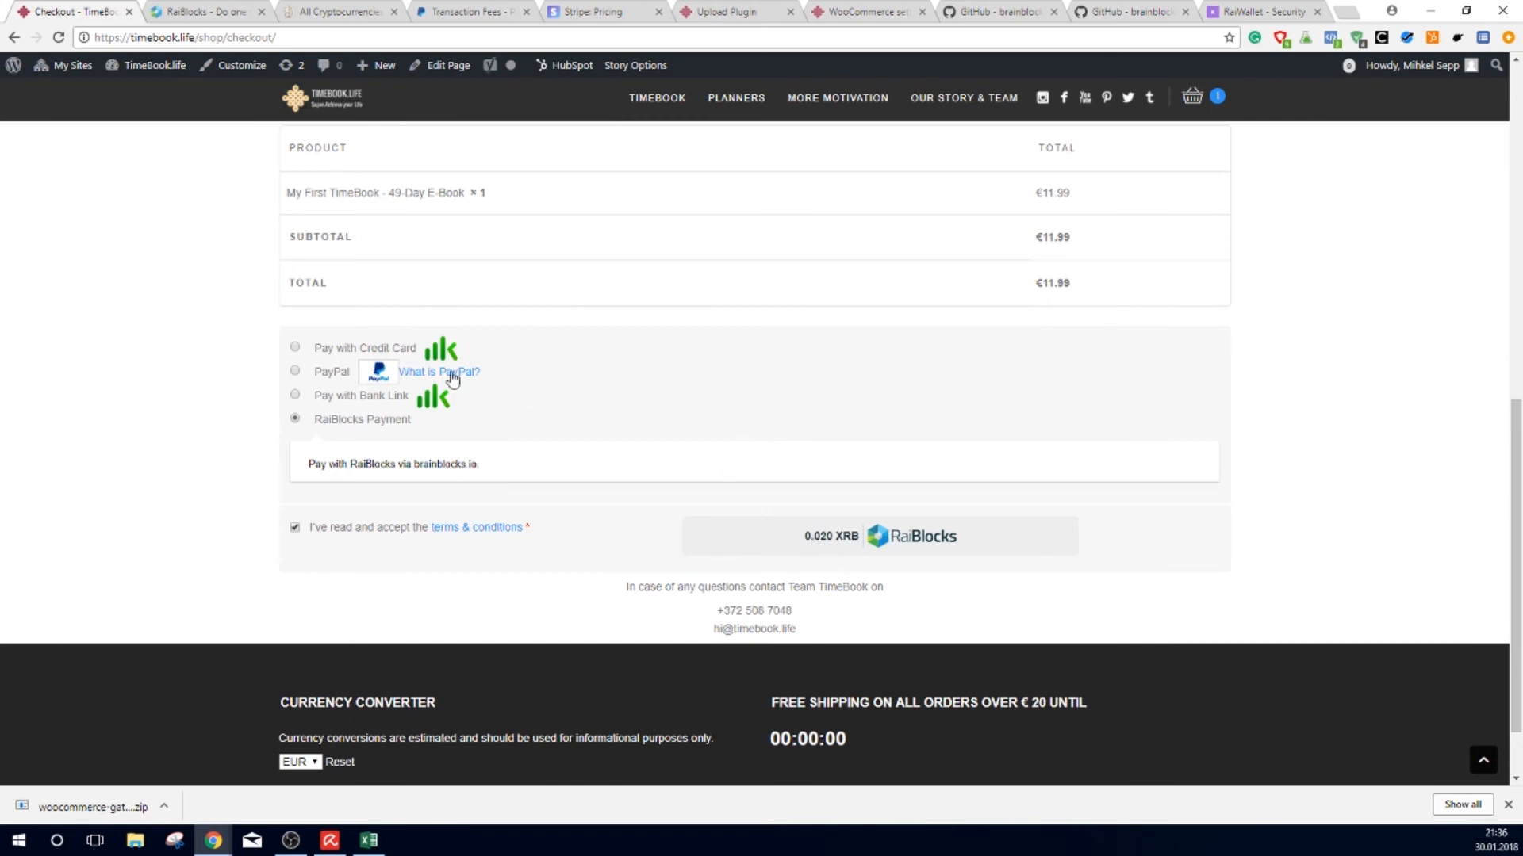
{"action": "left_click", "coordinate": [295, 395]}
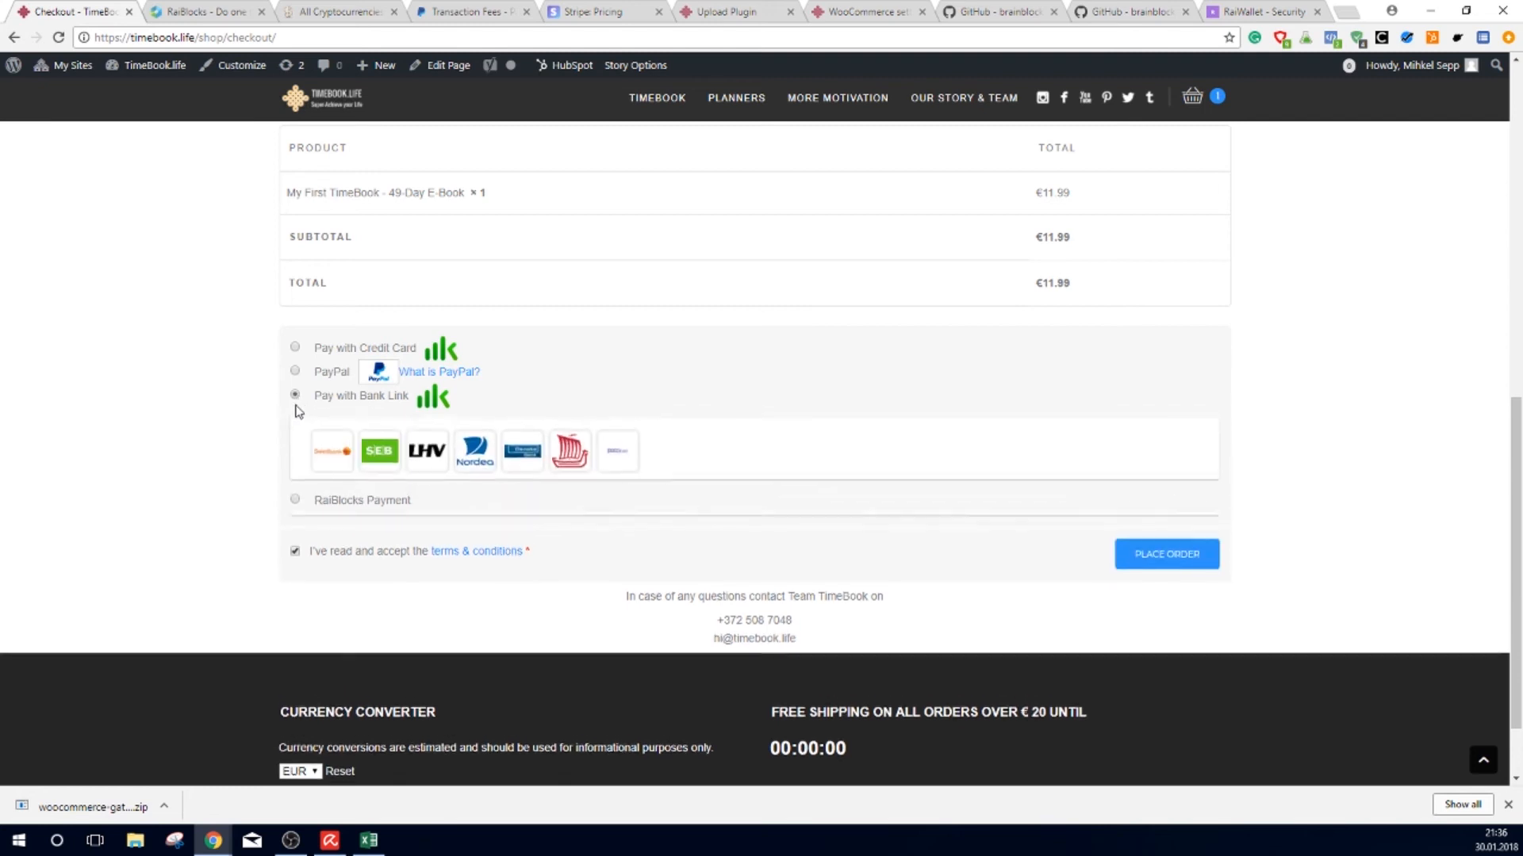
{"action": "left_click", "coordinate": [295, 506]}
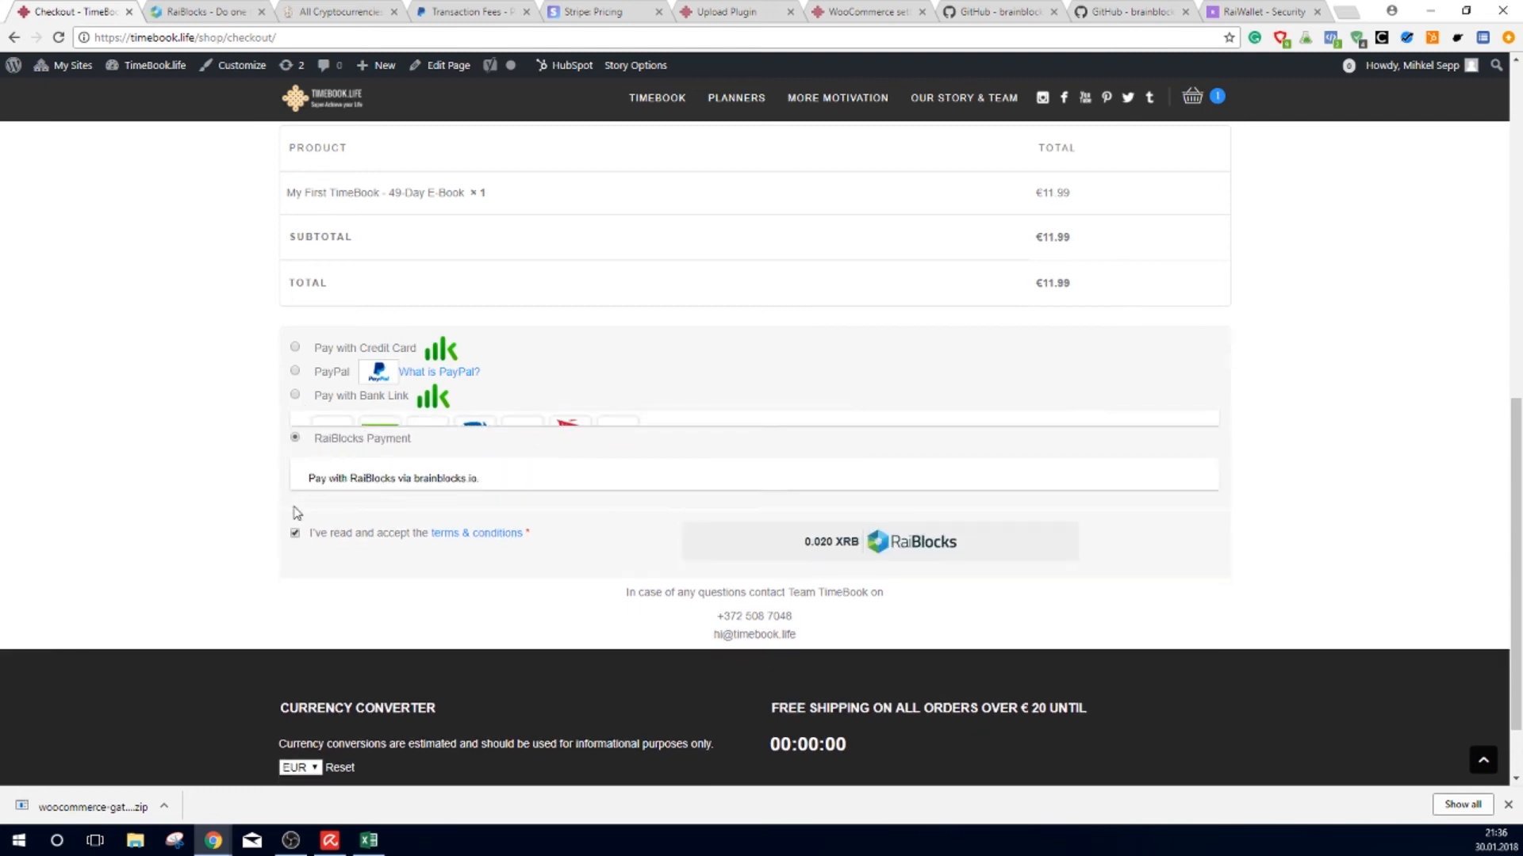
Step: Generate the 0.020 XRB RaiBlocks payment request, copy its payment address, and return to RaiWallet
{"action": "left_click", "coordinate": [827, 543]}
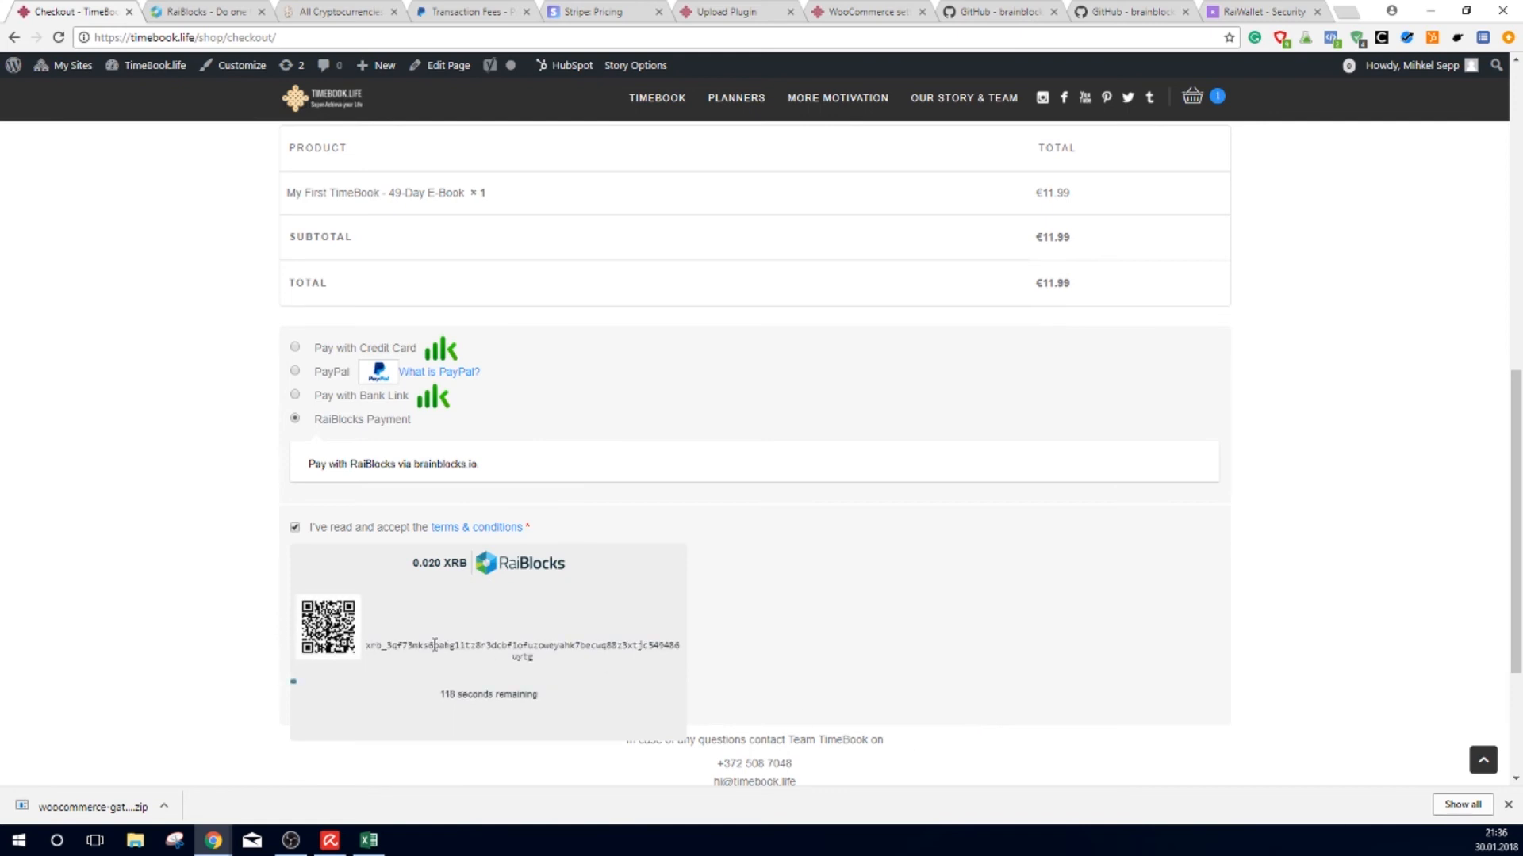
{"action": "left_click_drag", "start_coordinate": [548, 661], "coordinate": [367, 647]}
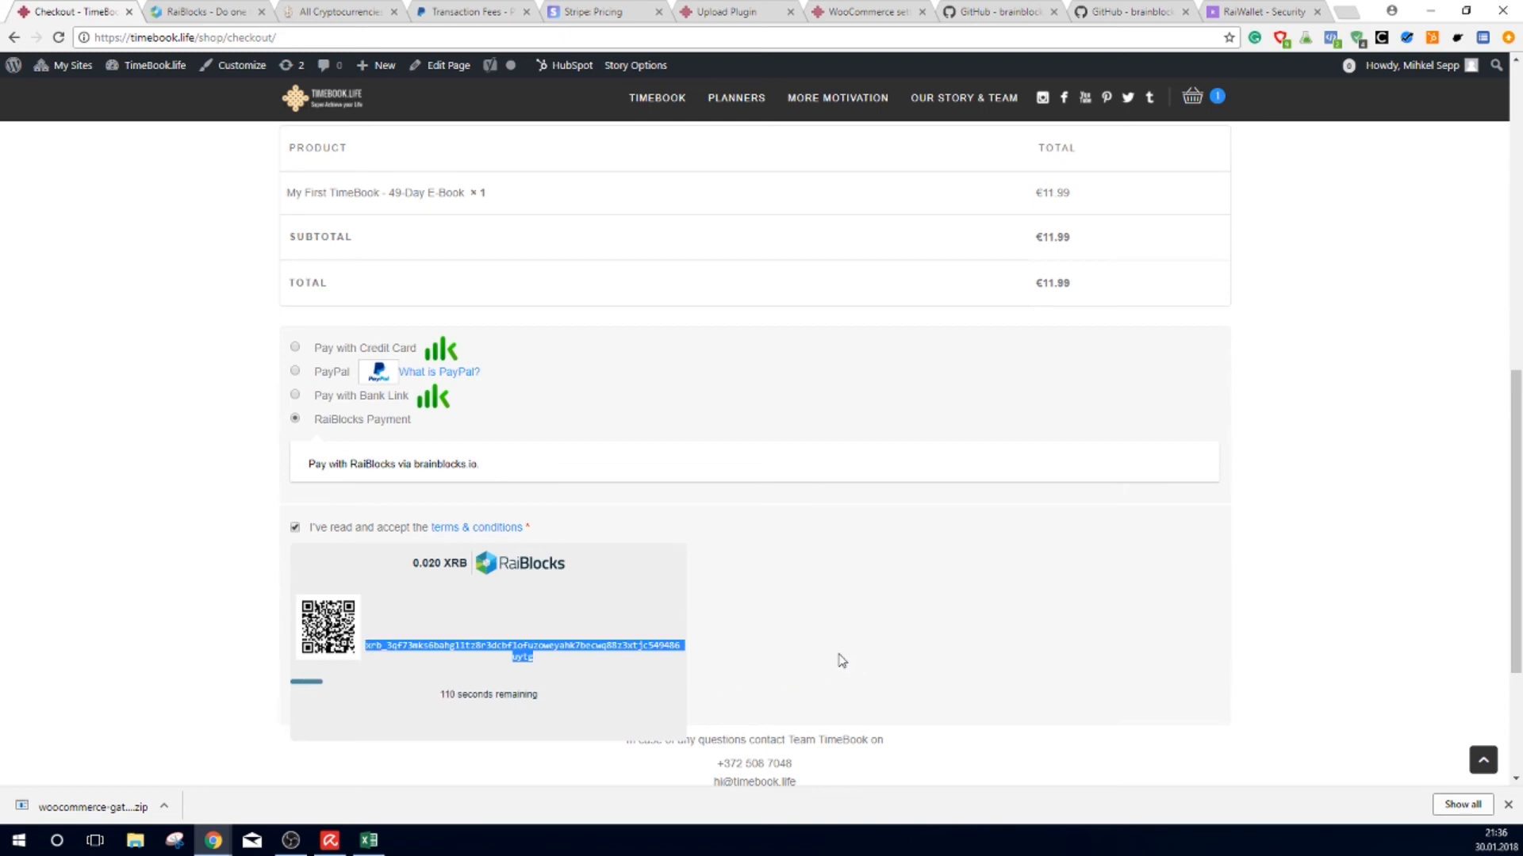
{"action": "left_click", "coordinate": [585, 676]}
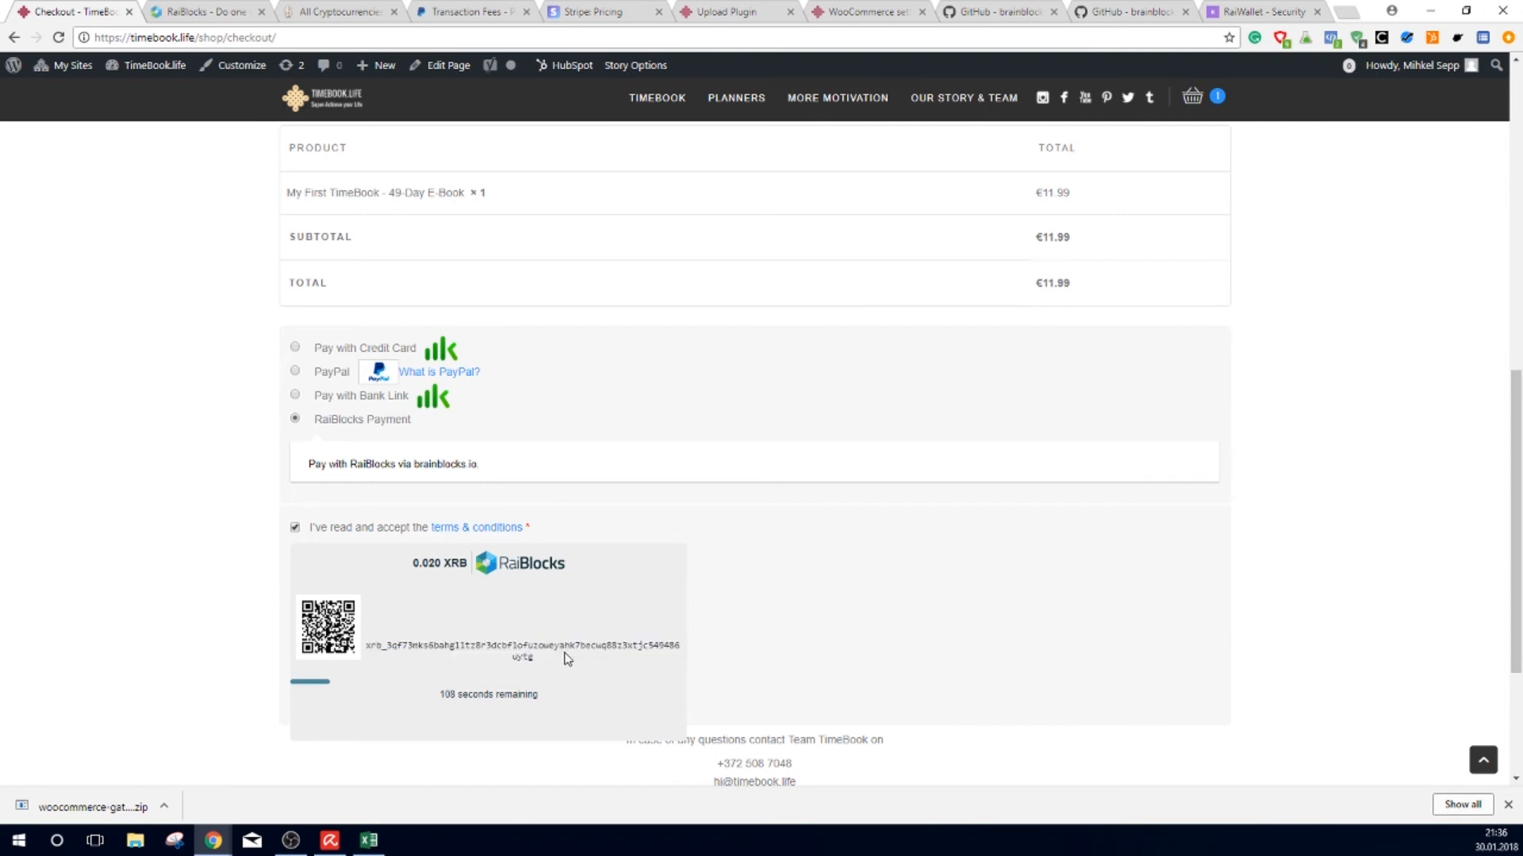
{"action": "left_click", "coordinate": [1224, 14]}
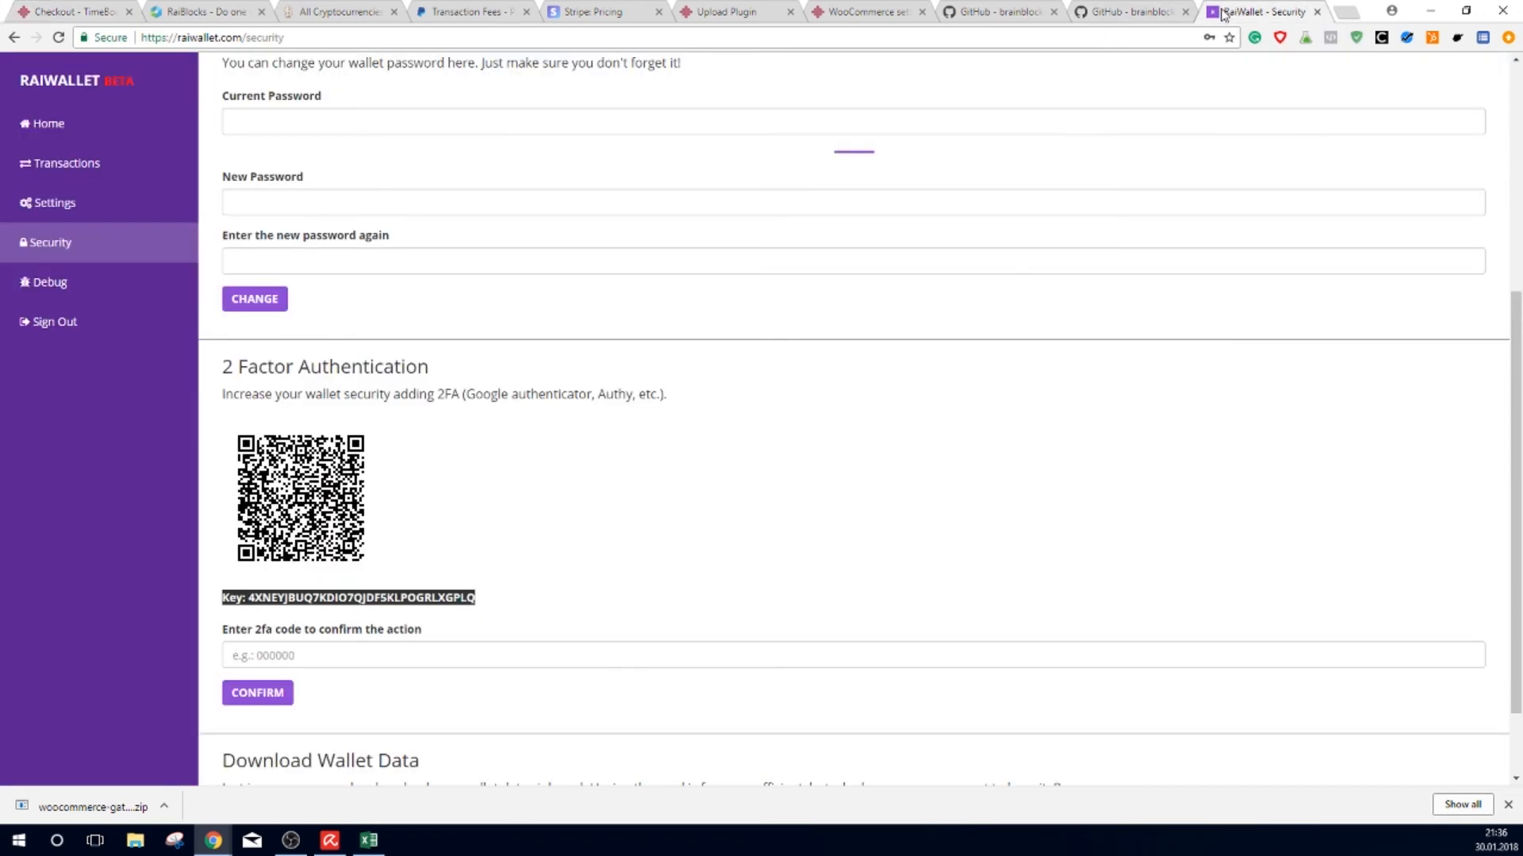
Step: Open RaiWallet's Send form with the checkout payment address as recipient
{"action": "left_click", "coordinate": [74, 166]}
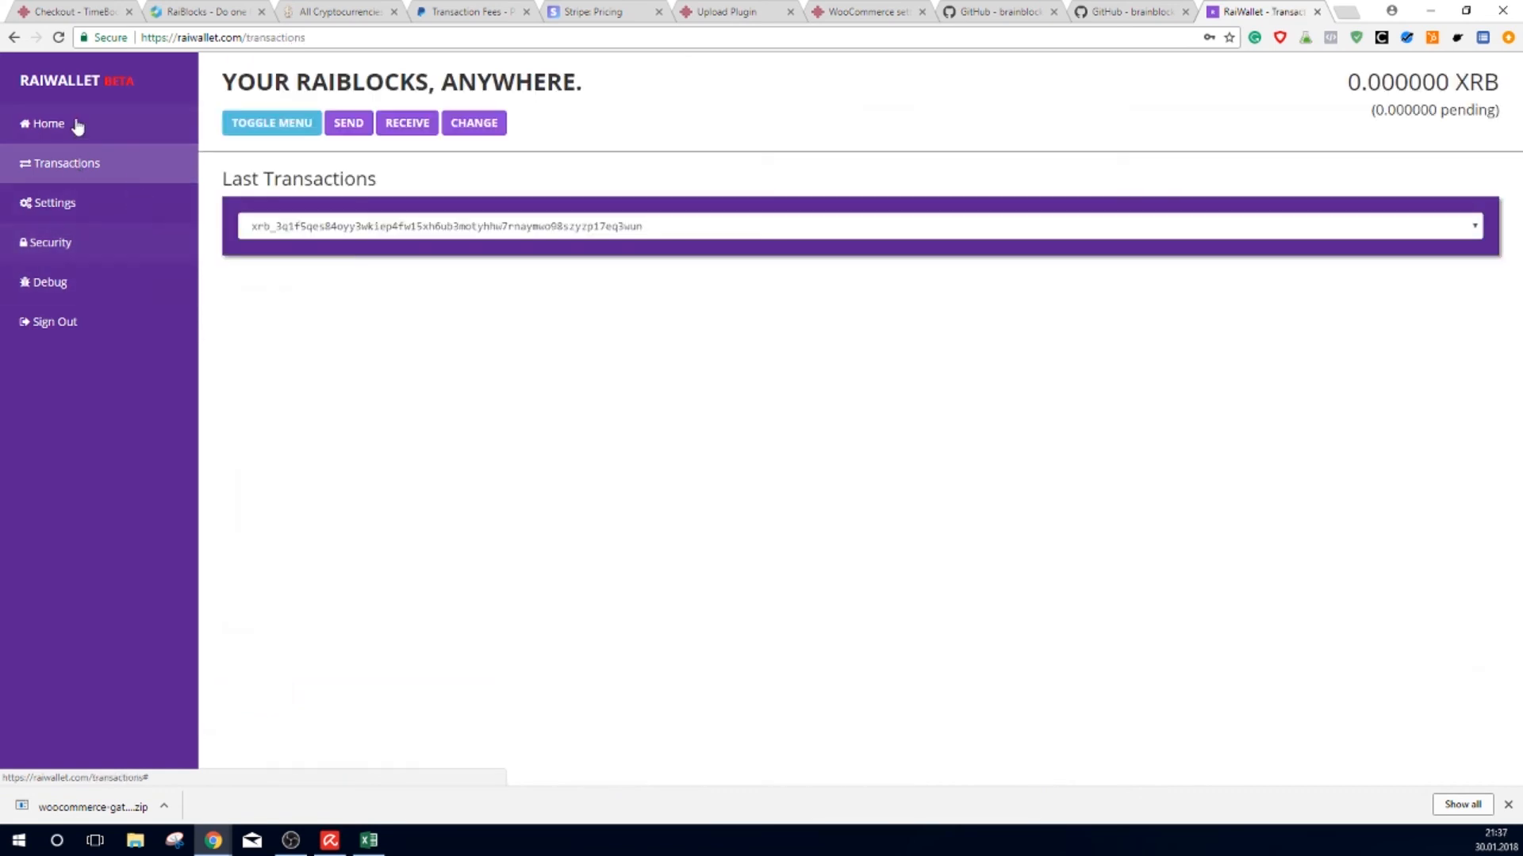
{"action": "left_click", "coordinate": [77, 126]}
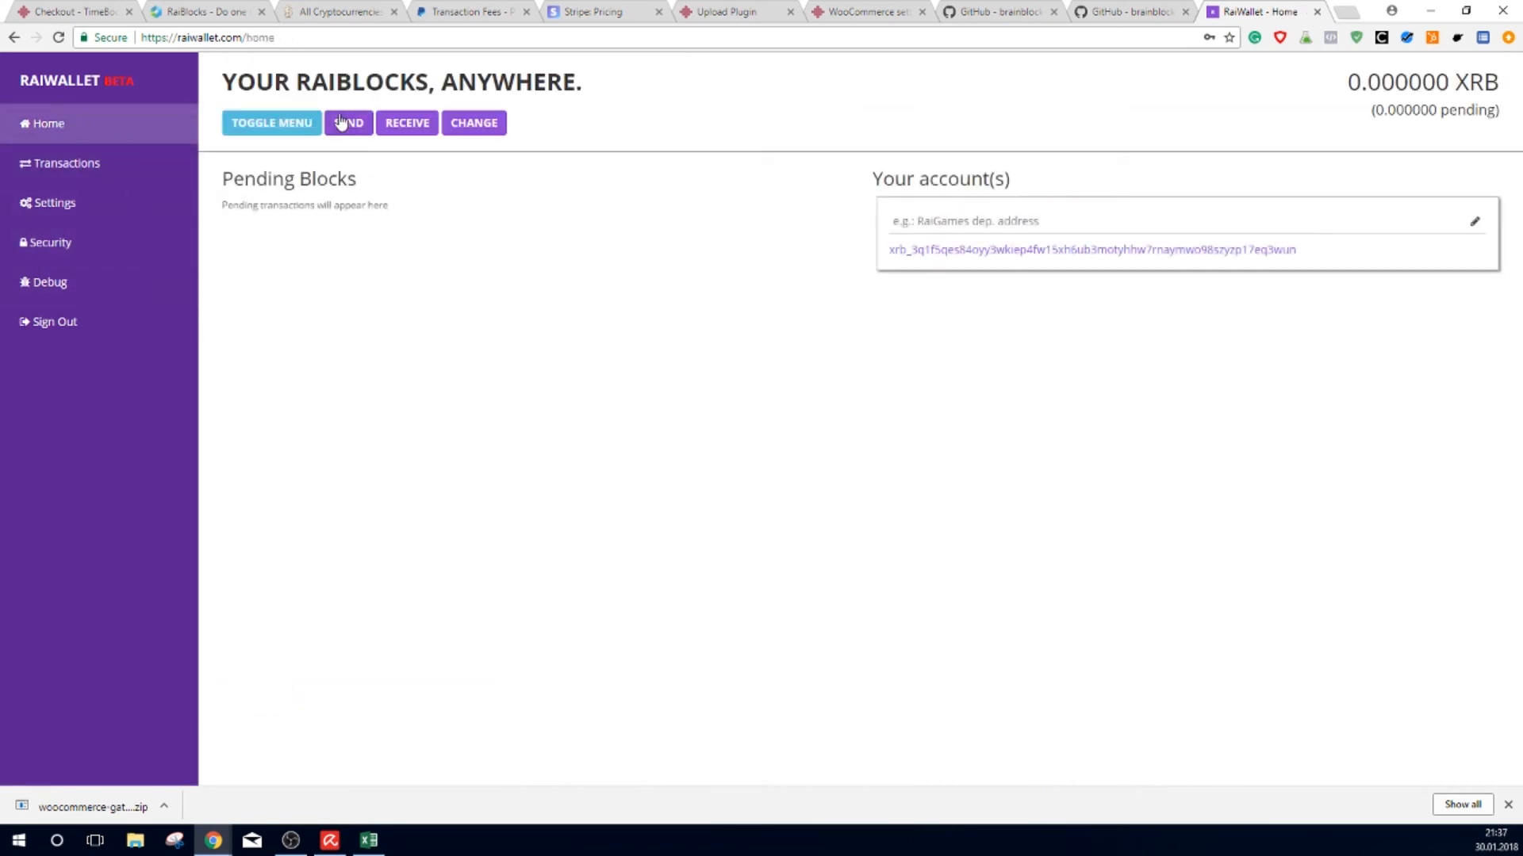
{"action": "left_click", "coordinate": [341, 122]}
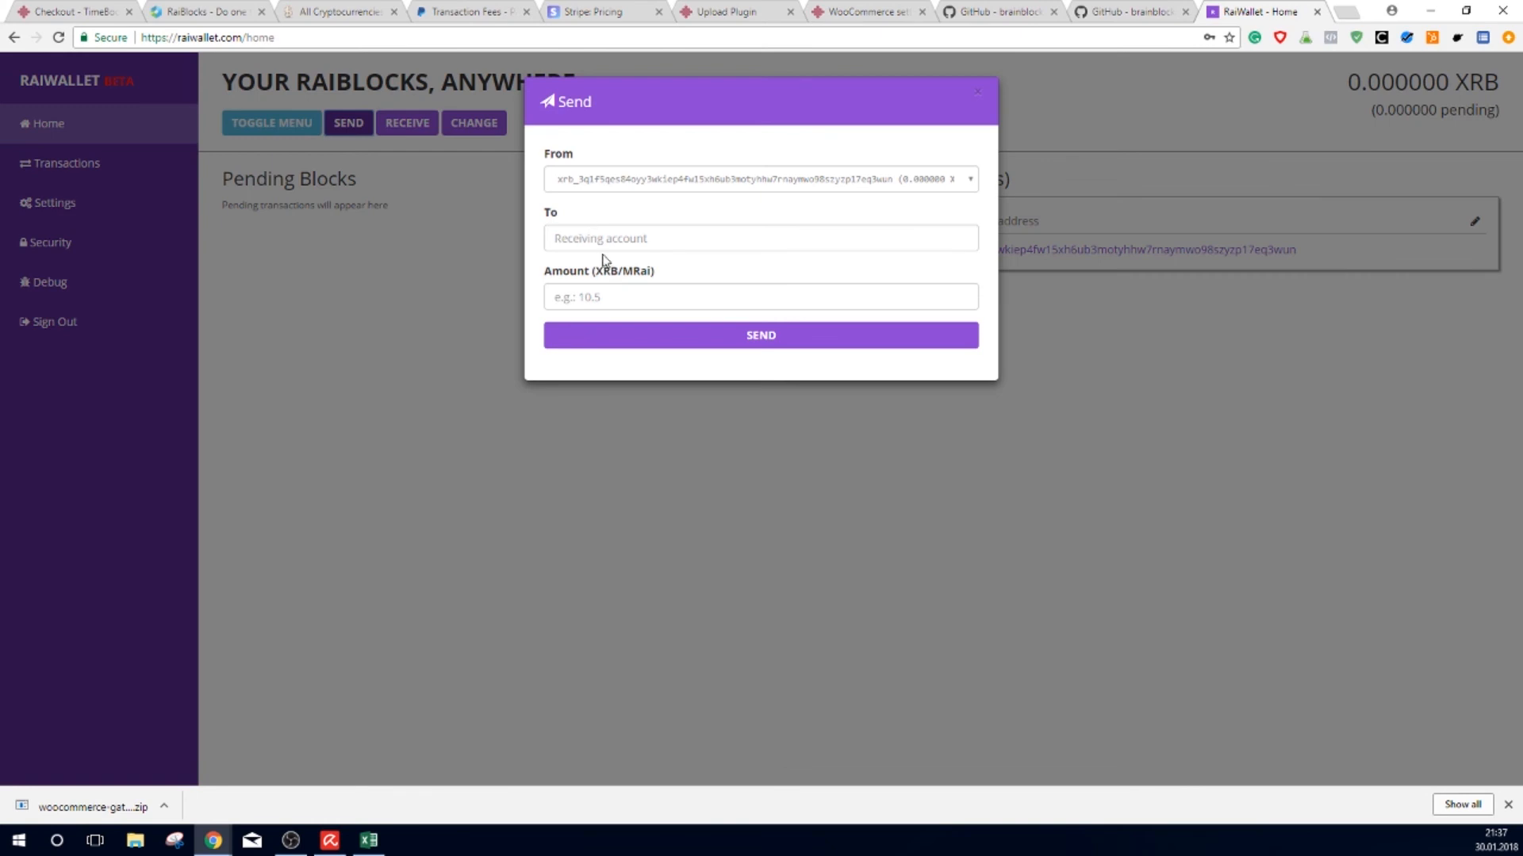
{"action": "left_click", "coordinate": [603, 247]}
{"action": "key", "text": "ctrl+v"}
Step: Enter an amount of 1 XRB, then close the Send form without sending
{"action": "left_click", "coordinate": [611, 299]}
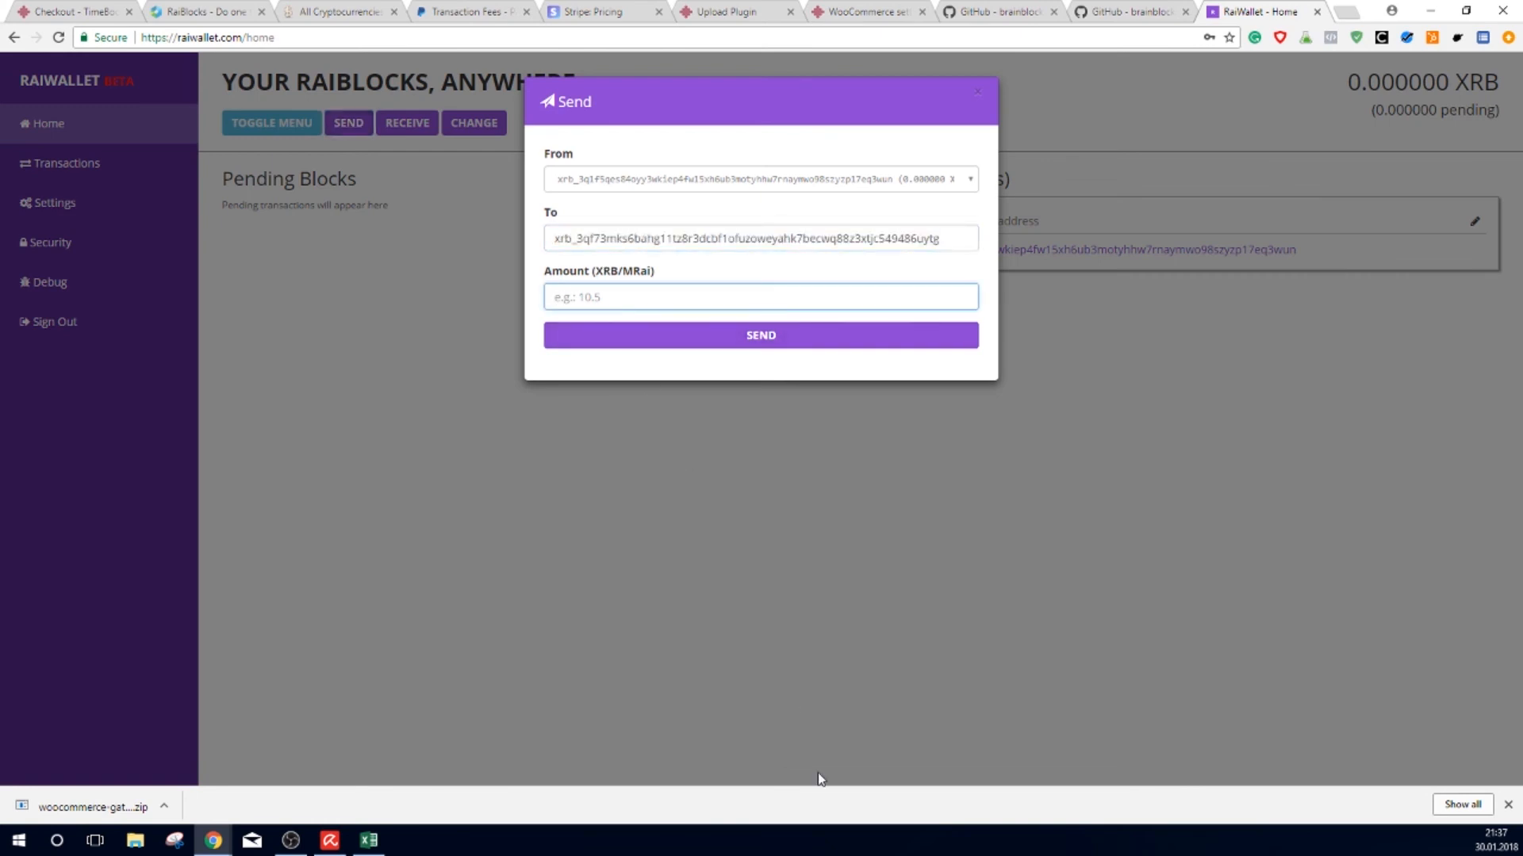
{"action": "type", "text": "0.02"}
{"action": "key", "text": "BackSpace"}
{"action": "key", "text": "BackSpace"}
{"action": "key", "text": "BackSpace"}
{"action": "key", "text": "BackSpace"}
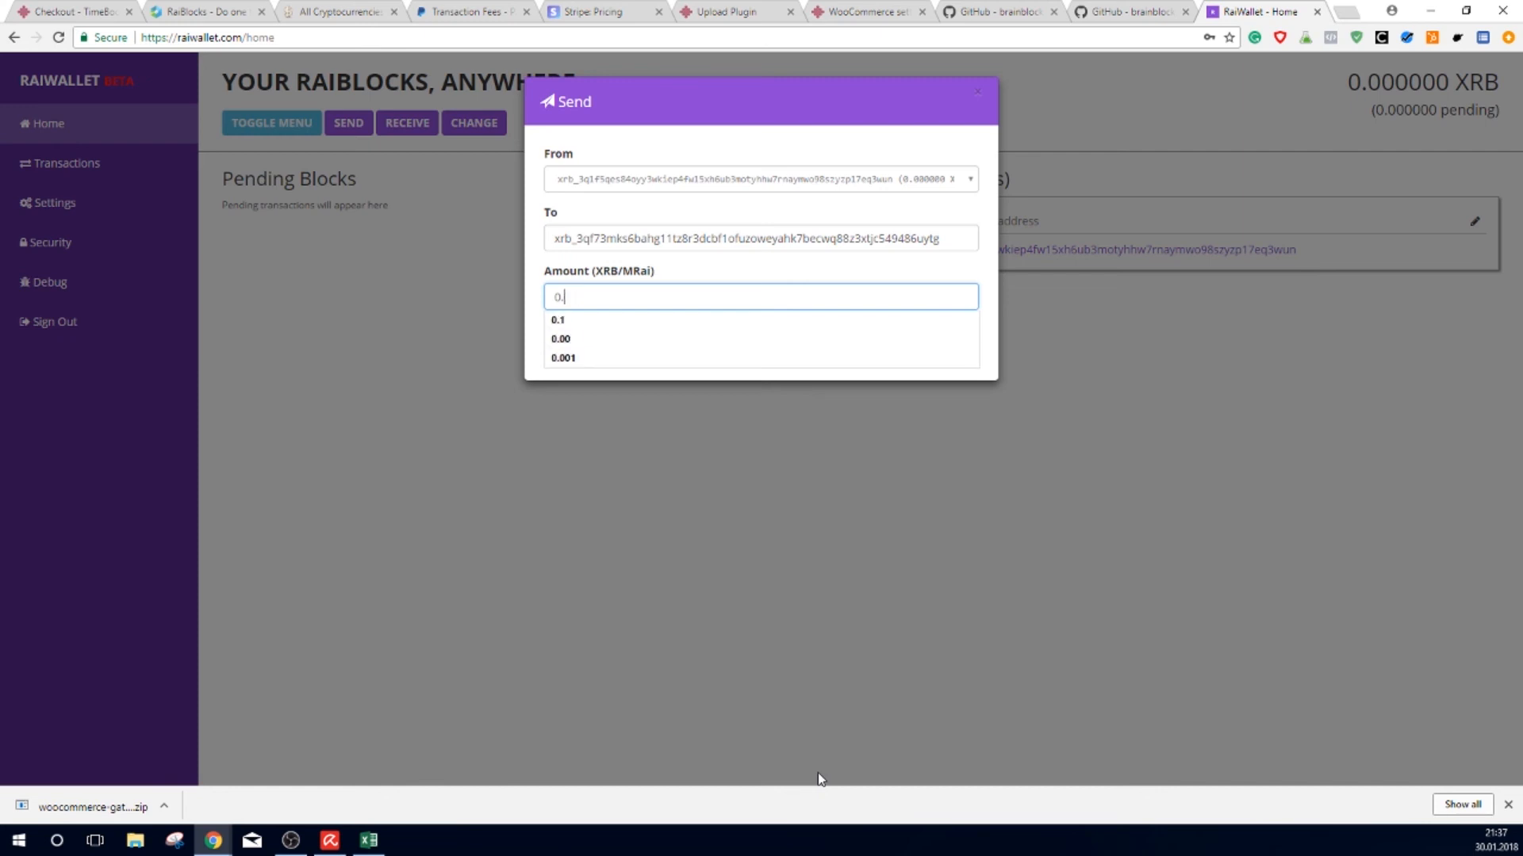
{"action": "type", "text": "1"}
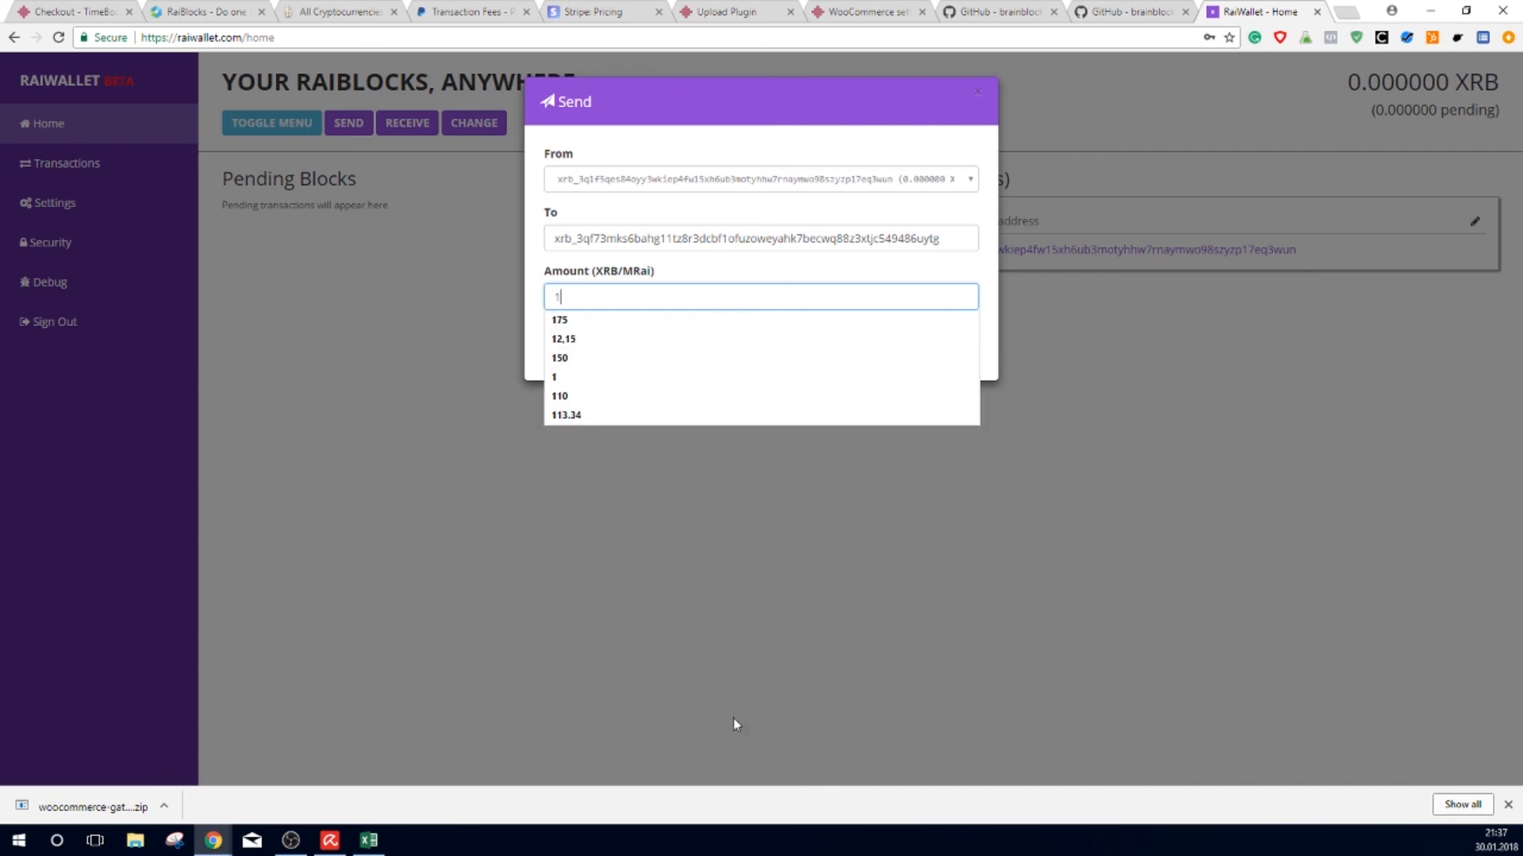
{"action": "left_click", "coordinate": [574, 382]}
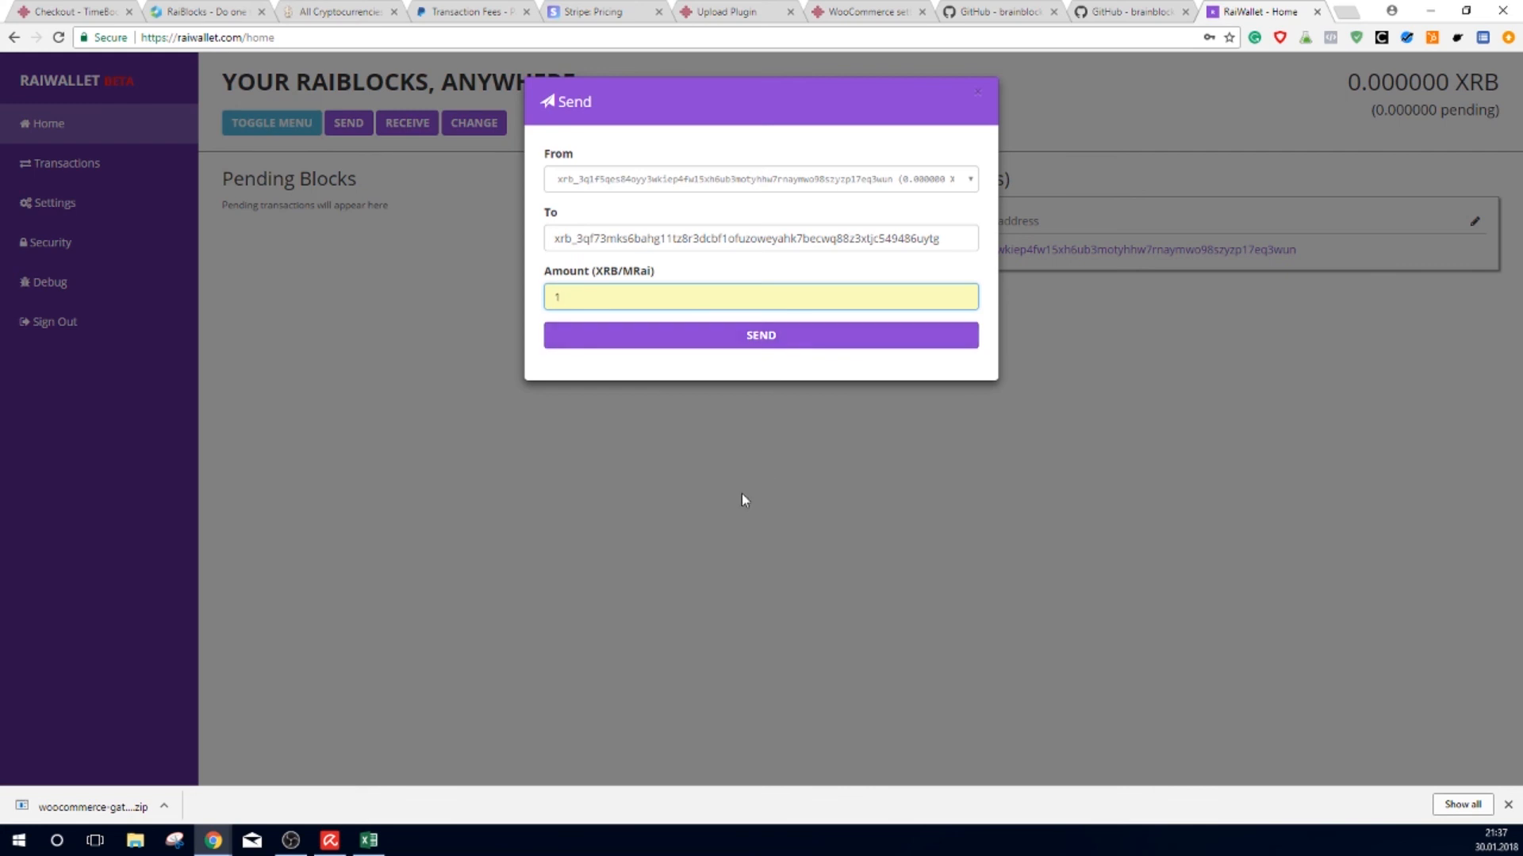
{"action": "left_click", "coordinate": [724, 471]}
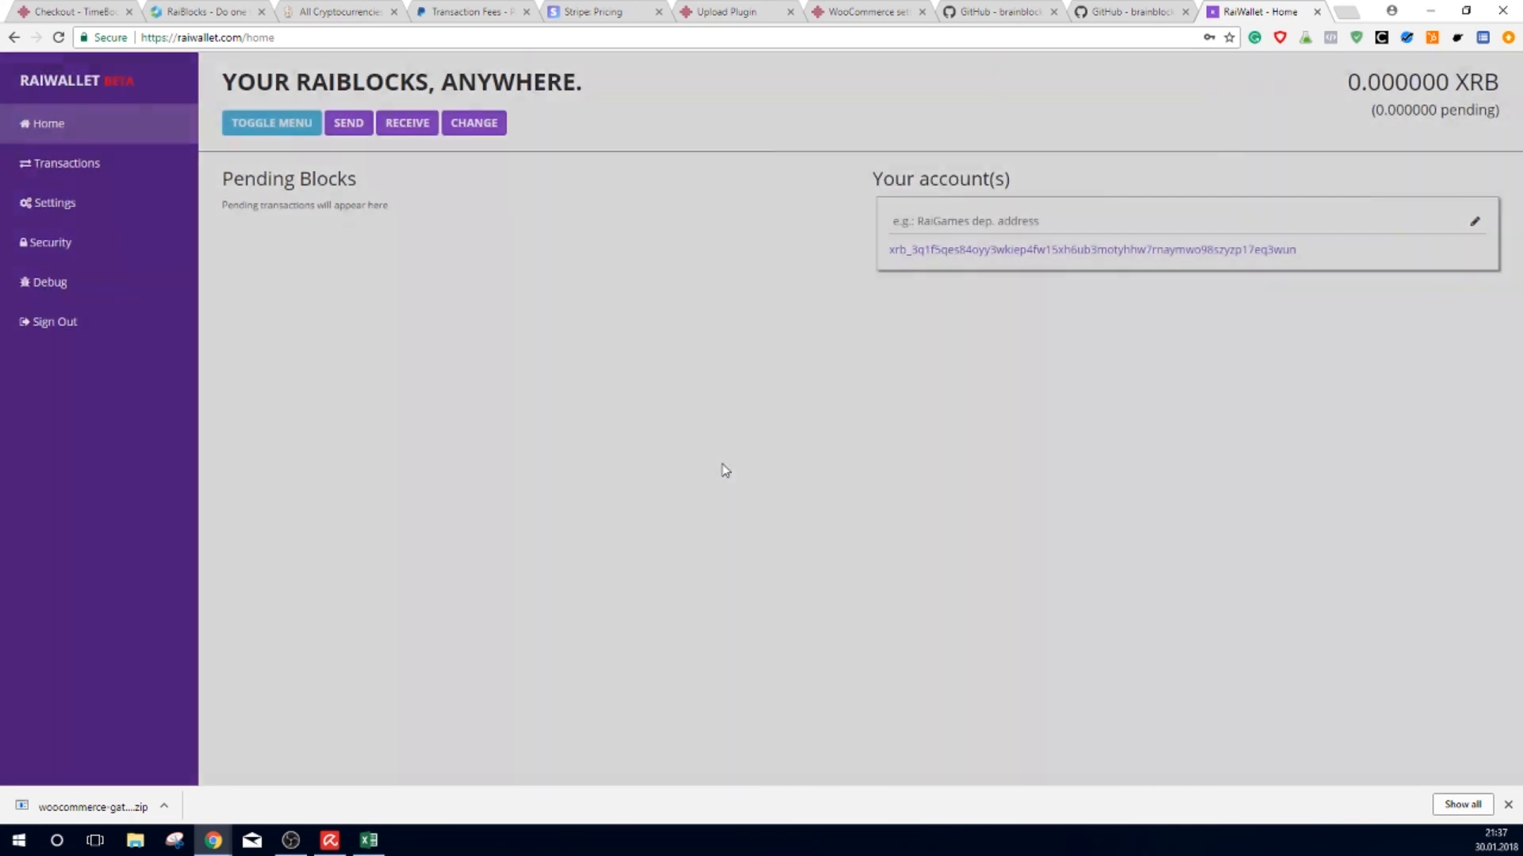